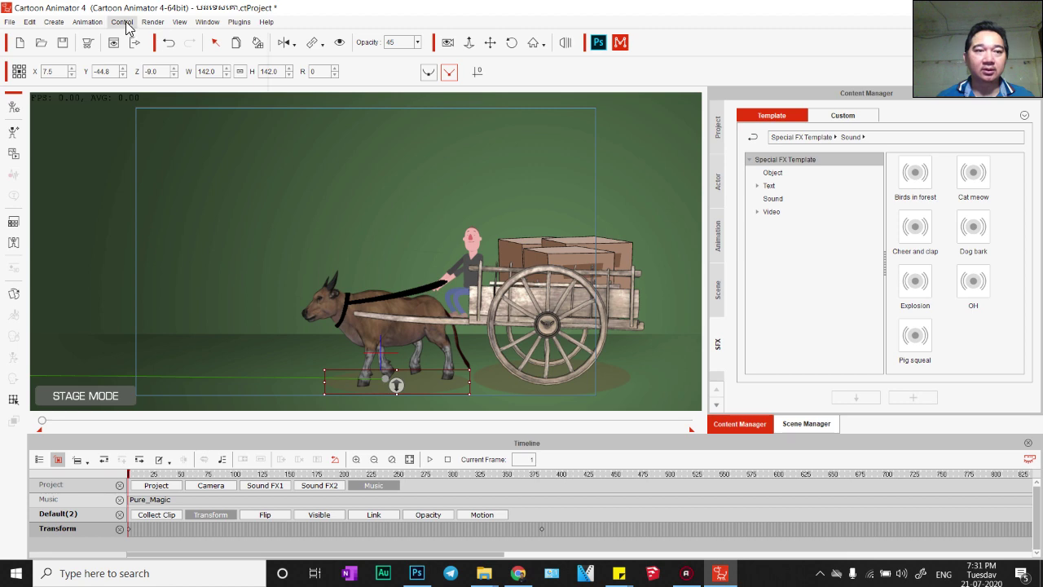
- Preview the finished ox-cart animation, stop it, and inspect the cart's ground shadow and the background
click(122, 22)
click(122, 40)
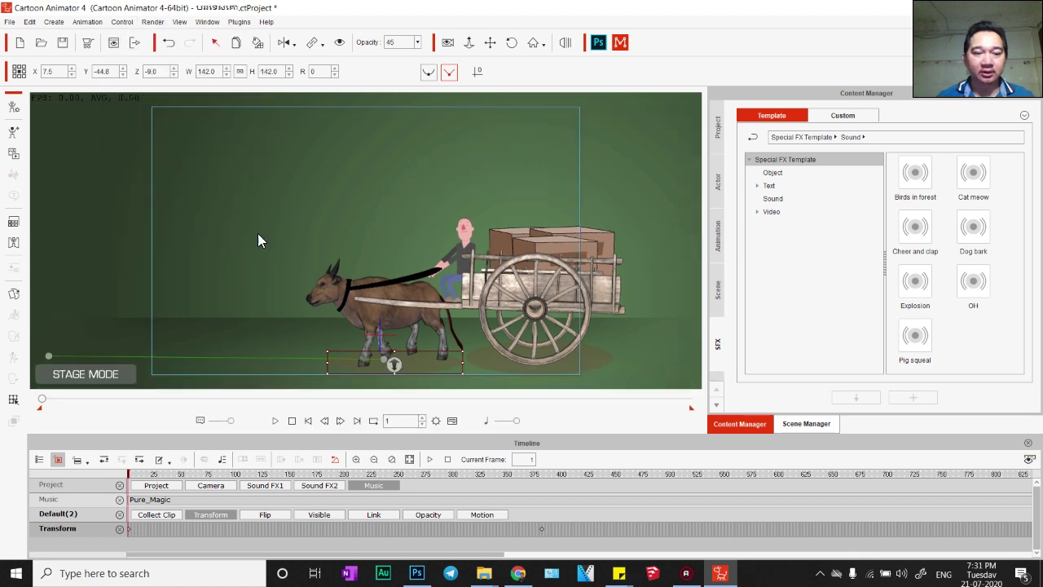
click(275, 422)
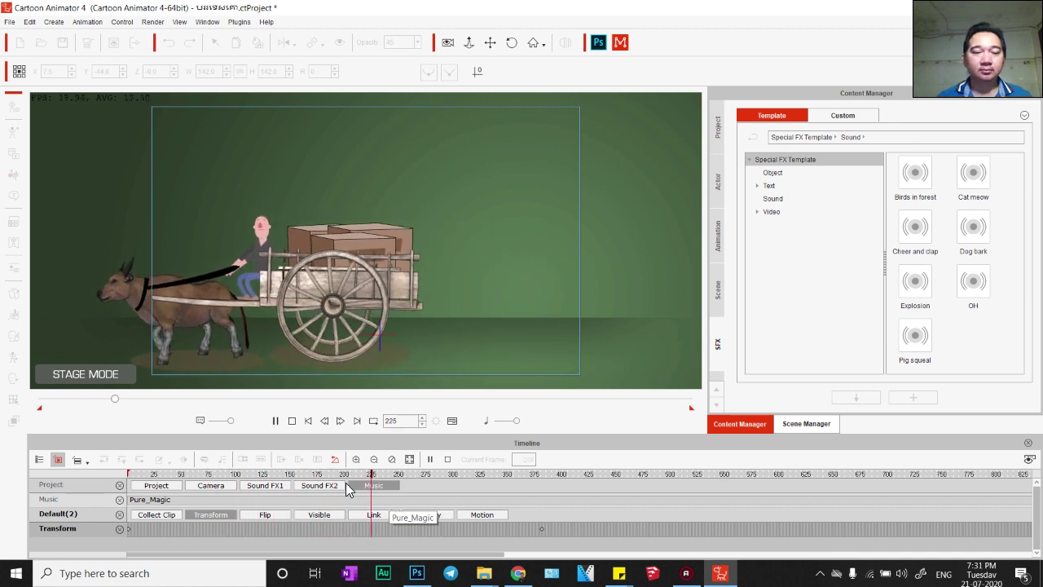
click(277, 422)
click(292, 420)
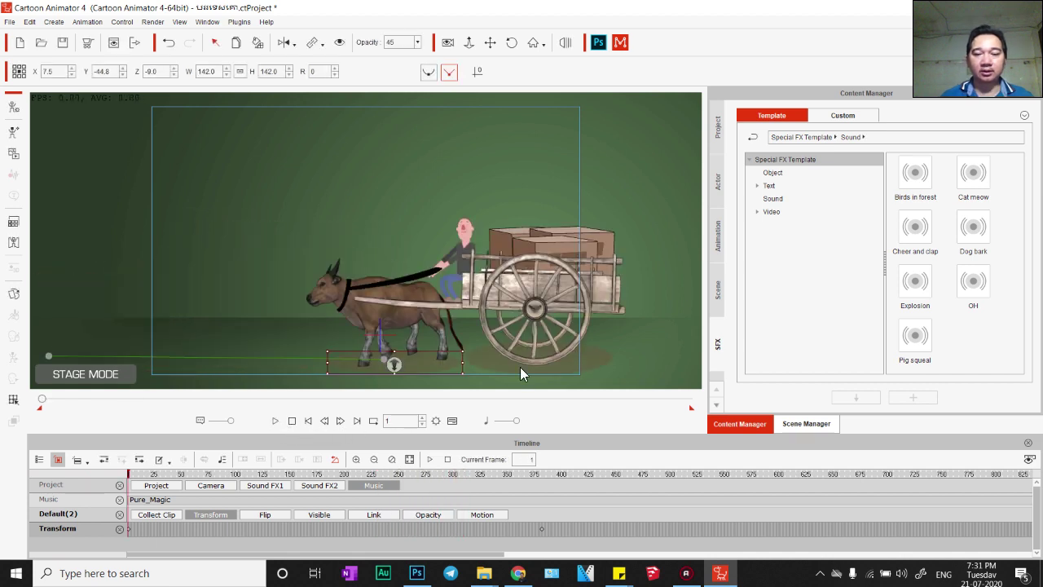
click(520, 371)
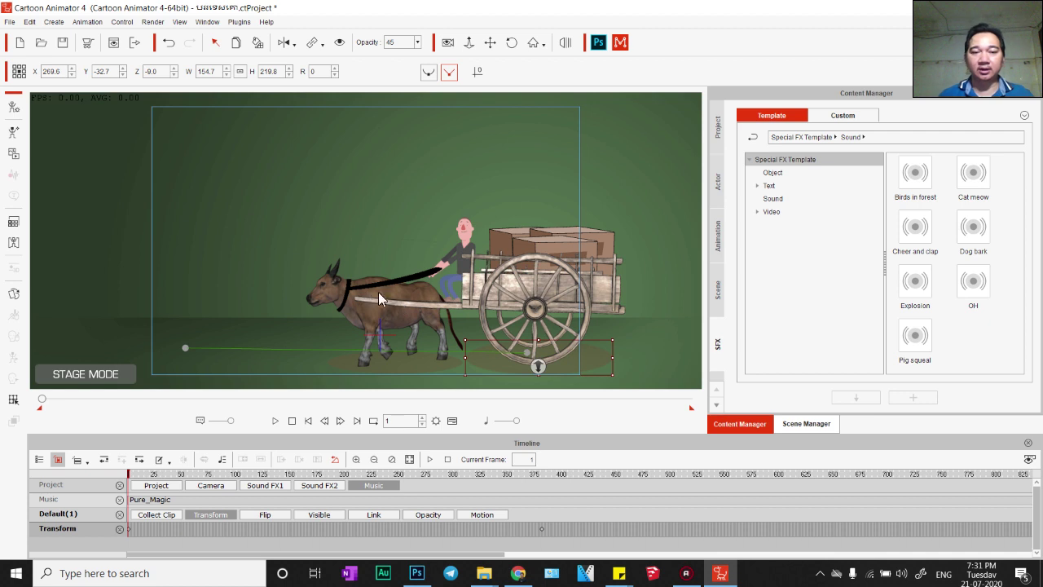
click(479, 243)
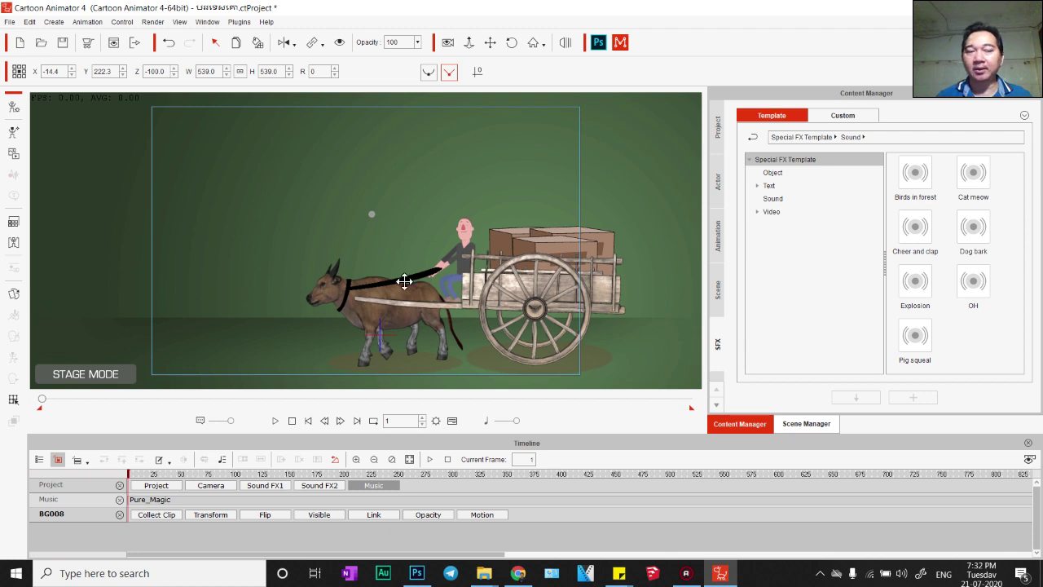
- Create a new empty project and show the timeline
click(20, 43)
click(530, 316)
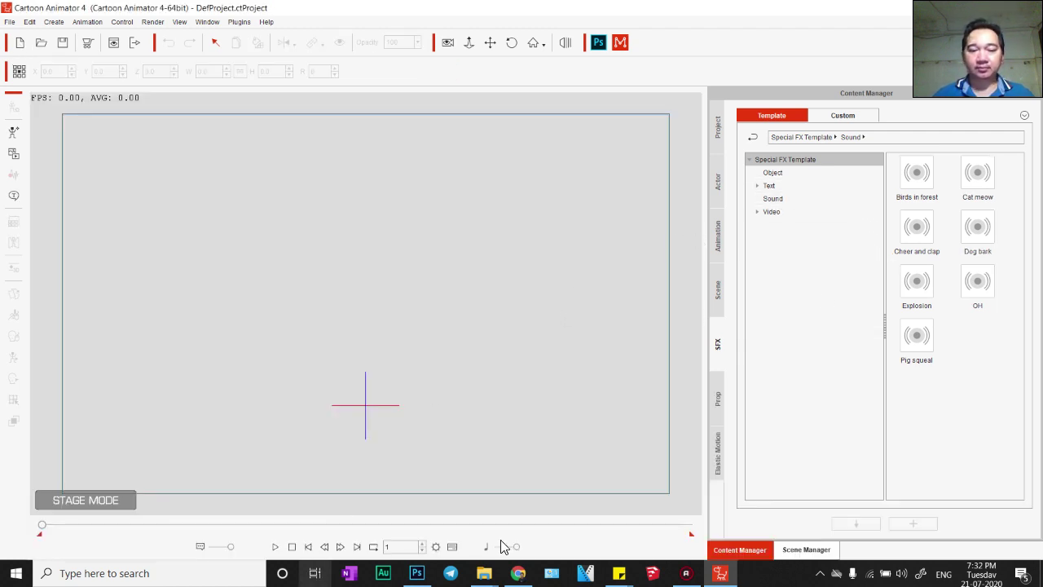
click(454, 547)
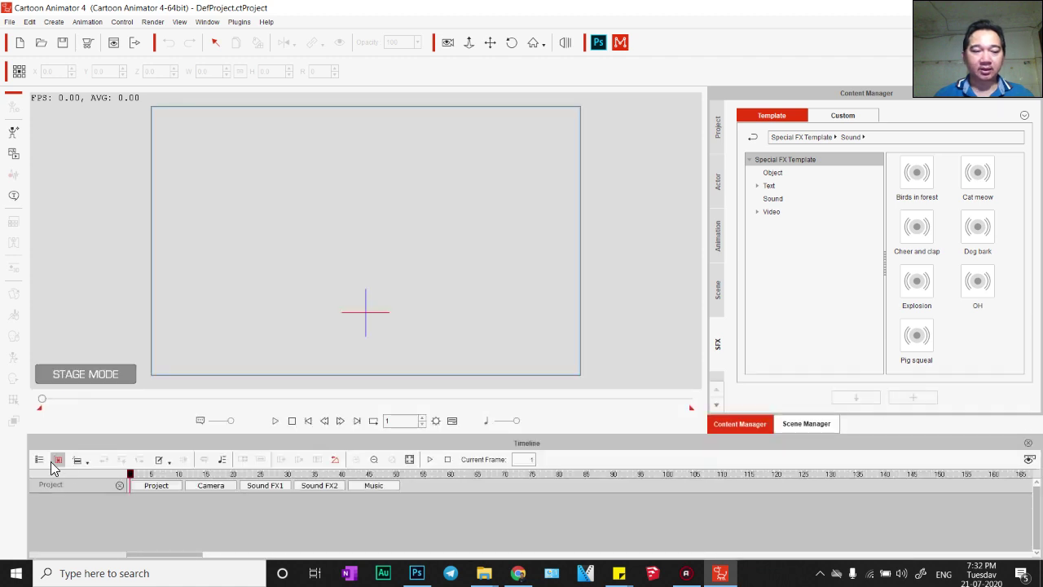
- Add the Custom2 cow from the custom Actor characters and position it at about X 63.9, Y -49.2
click(718, 184)
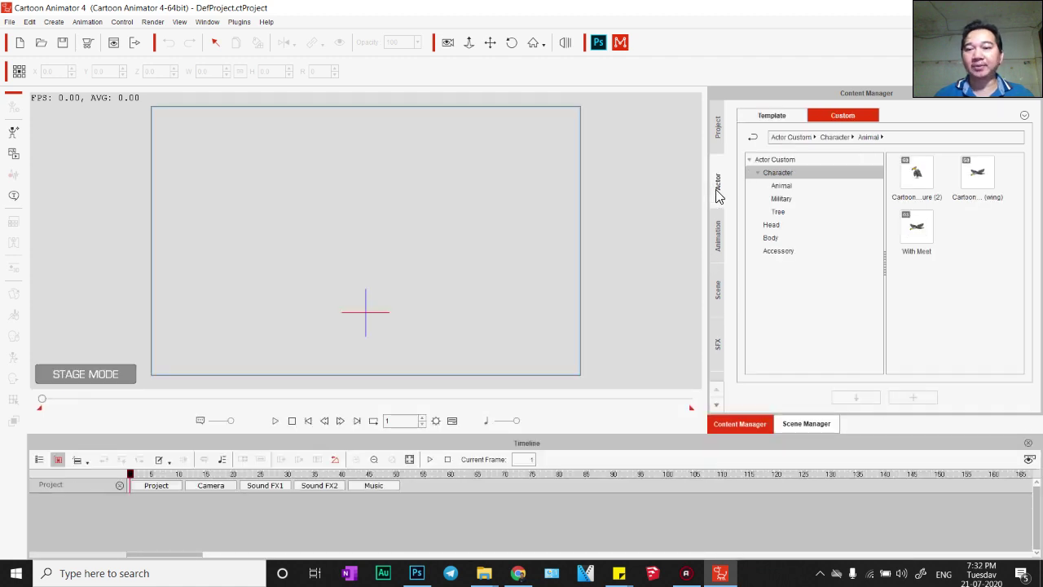
click(772, 117)
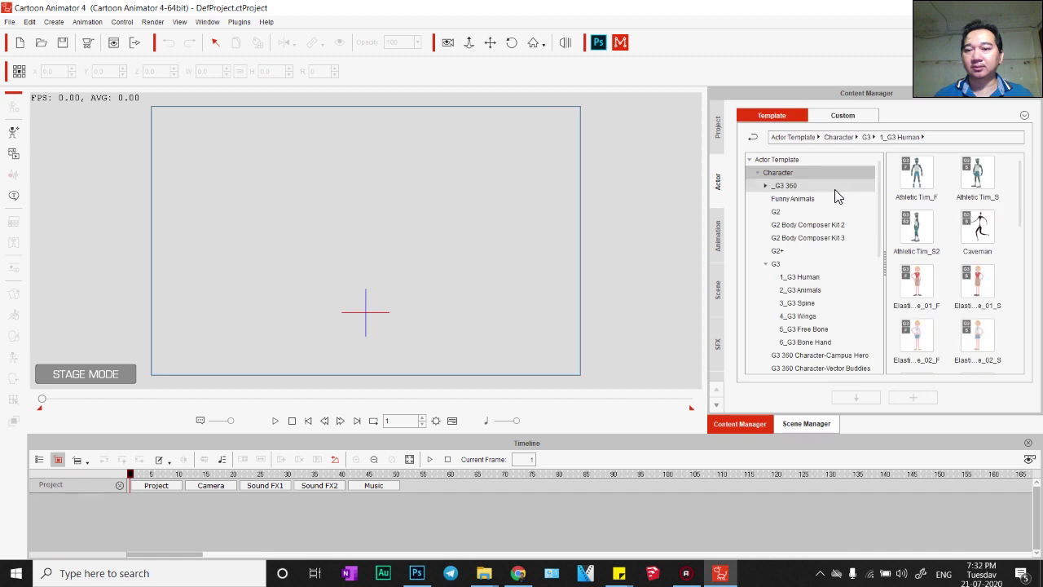
click(758, 173)
click(843, 116)
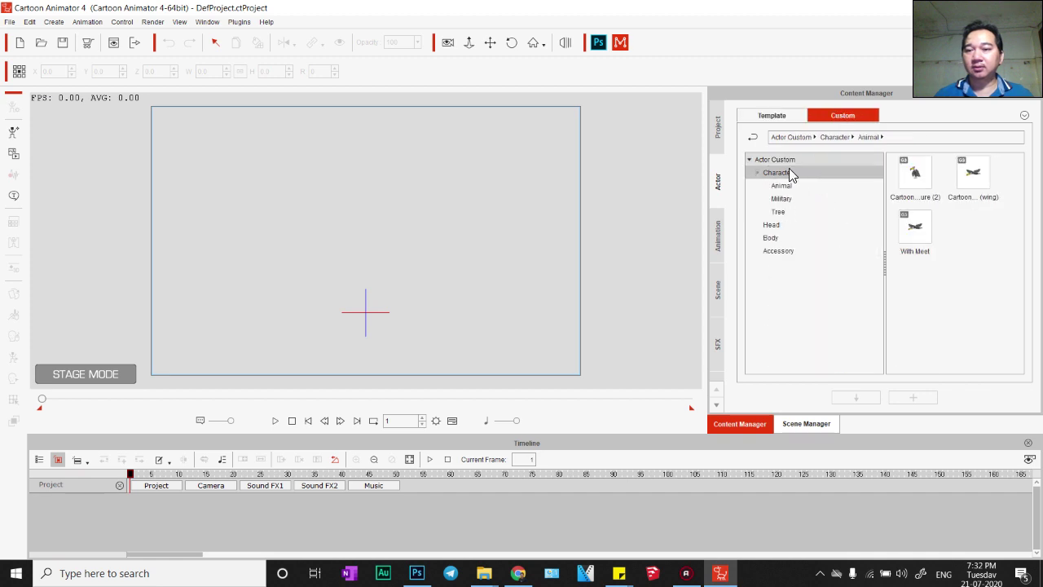
drag(914, 338, 529, 281)
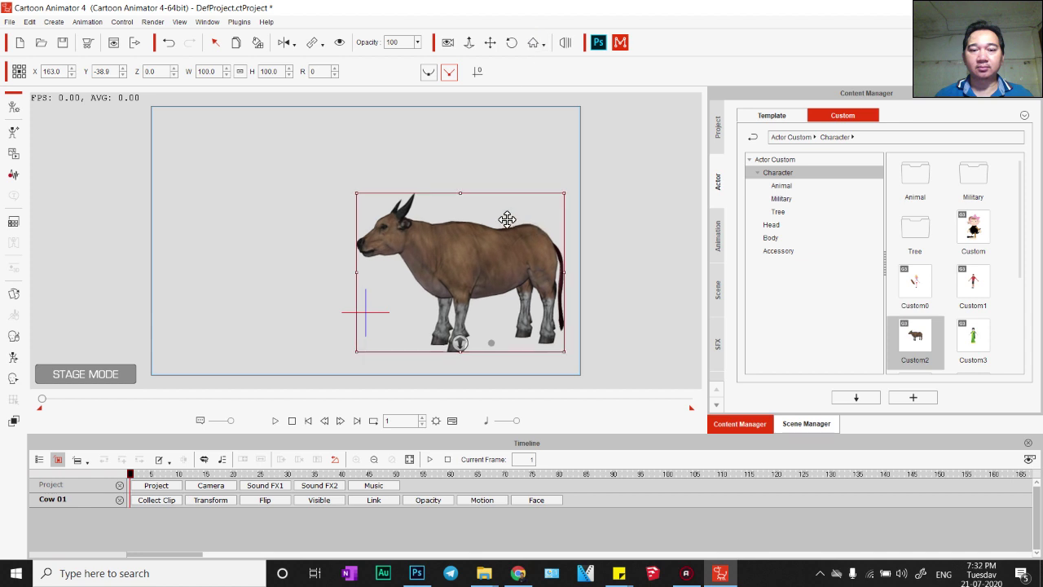
drag(505, 223, 457, 234)
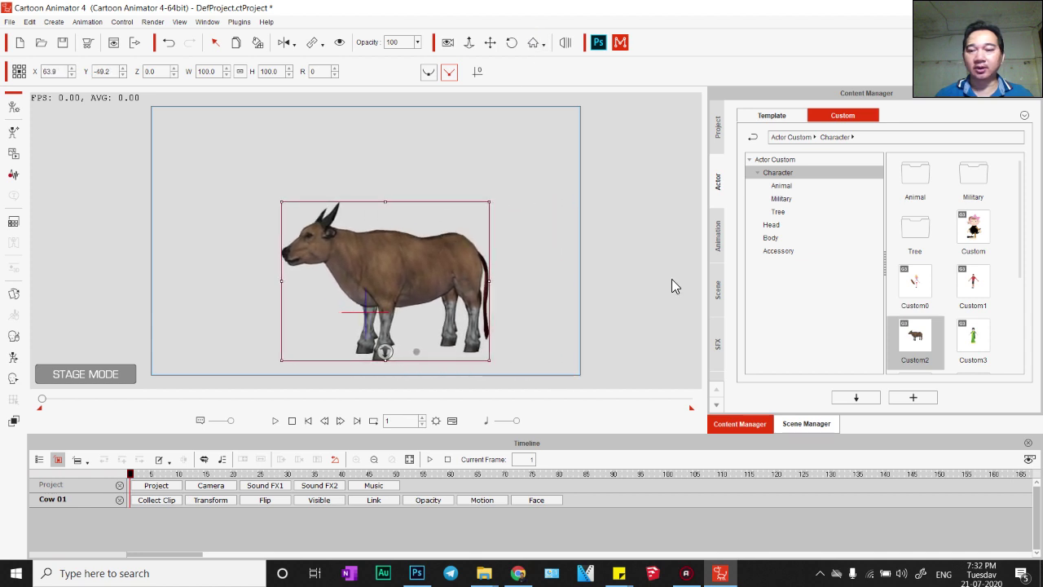
- Open the custom Prop library
click(719, 290)
click(717, 346)
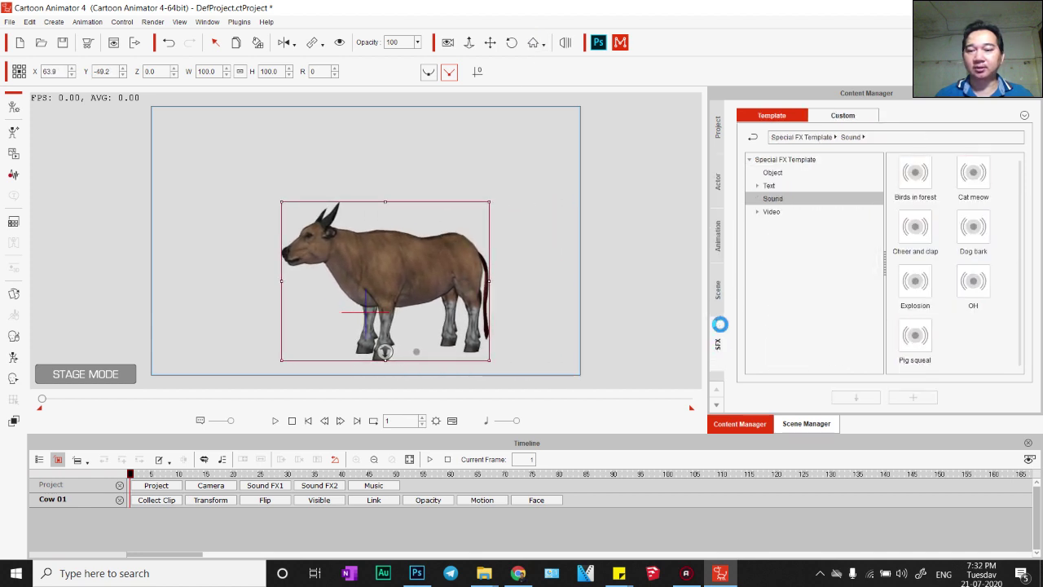
click(721, 351)
click(719, 310)
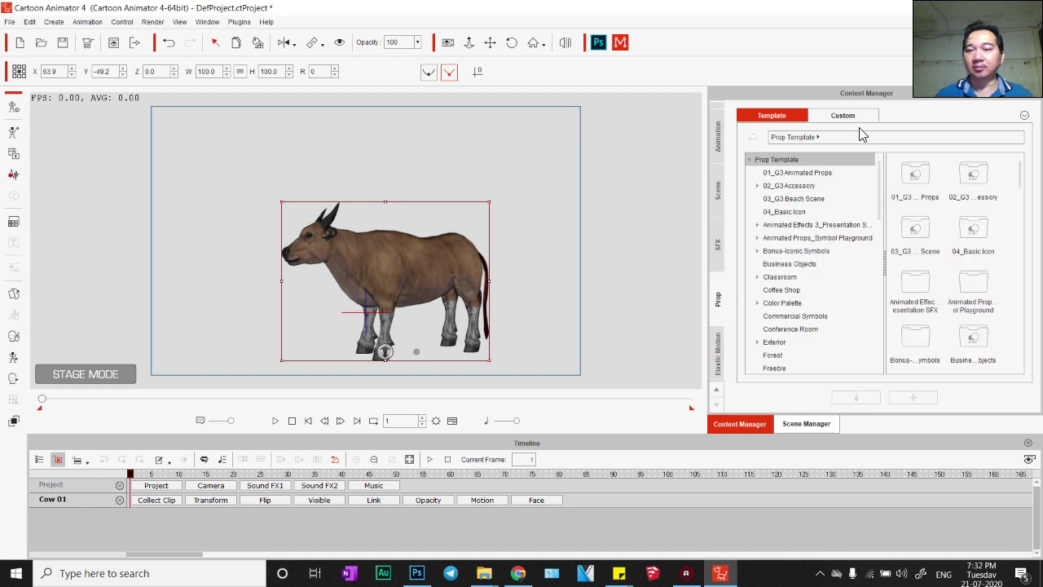
click(848, 117)
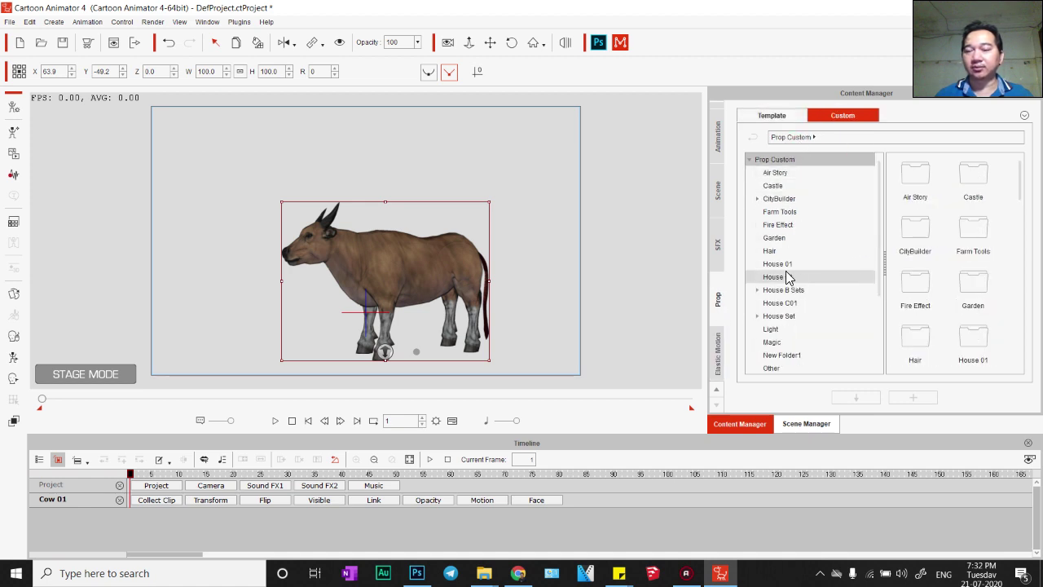
- Place the Cart prop from the custom Transport folder over the cow's hindquarters, at about X 285.3, Y 49.2
scroll(791, 324, down, 3)
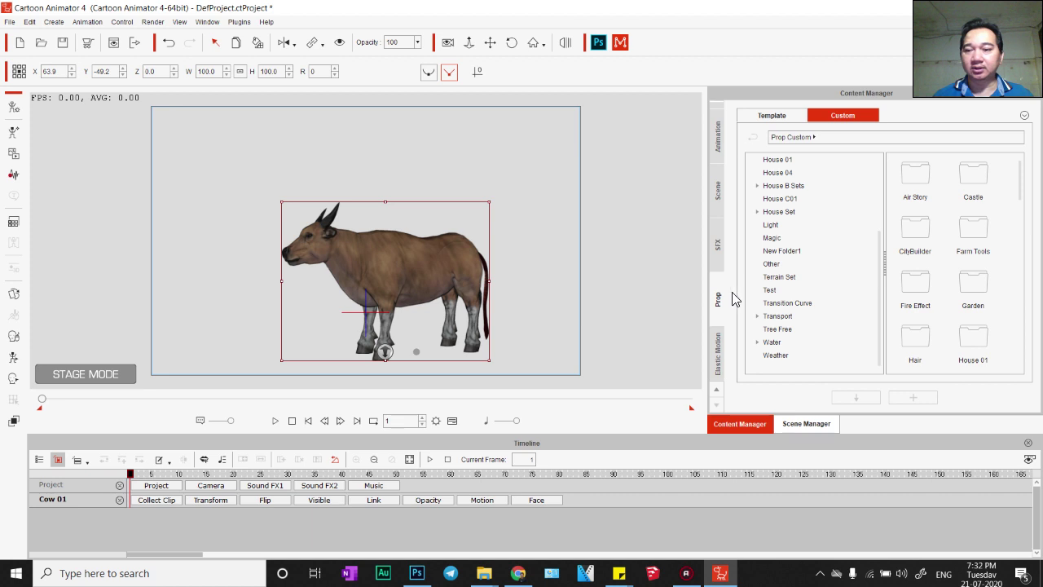
scroll(779, 302, up, 3)
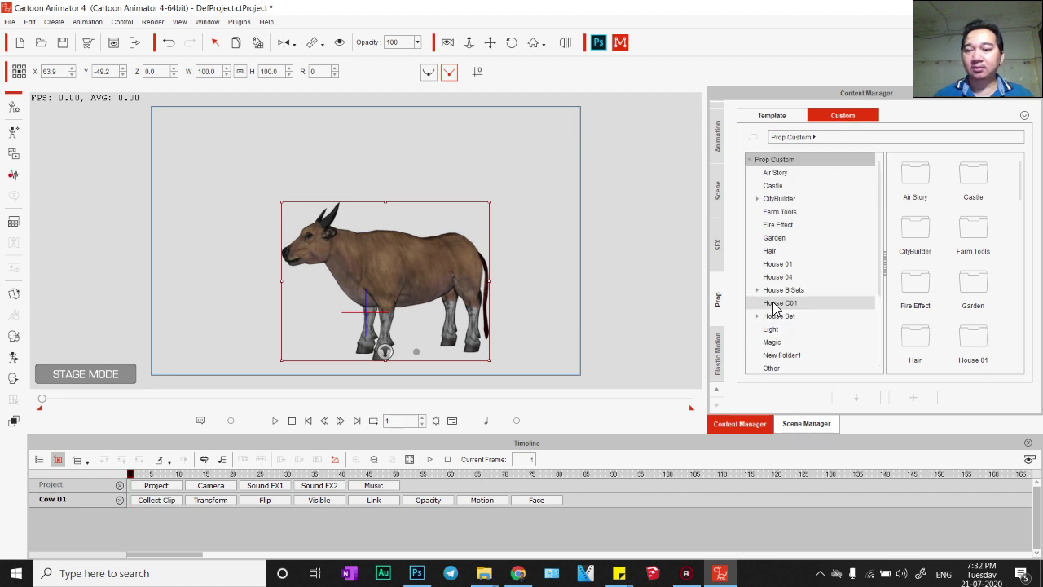
scroll(774, 309, down, 3)
click(798, 305)
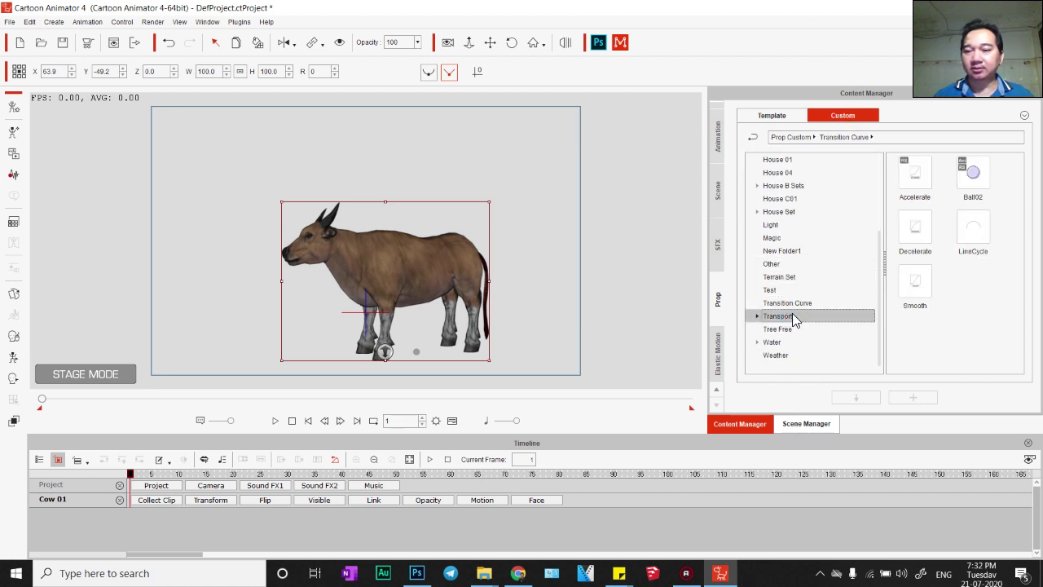
click(793, 315)
scroll(926, 326, down, 5)
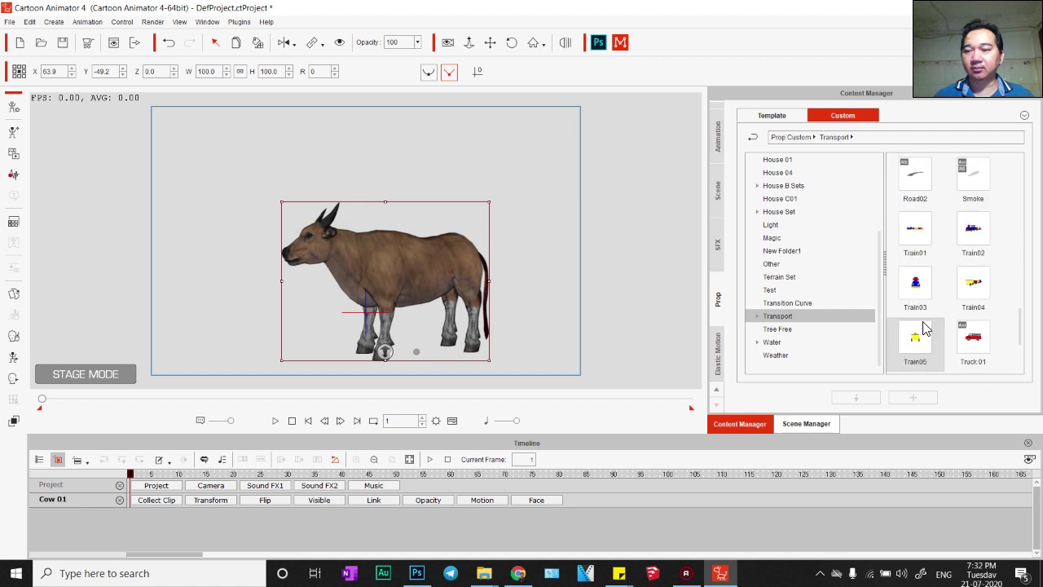
scroll(926, 327, up, 3)
scroll(926, 328, down, 3)
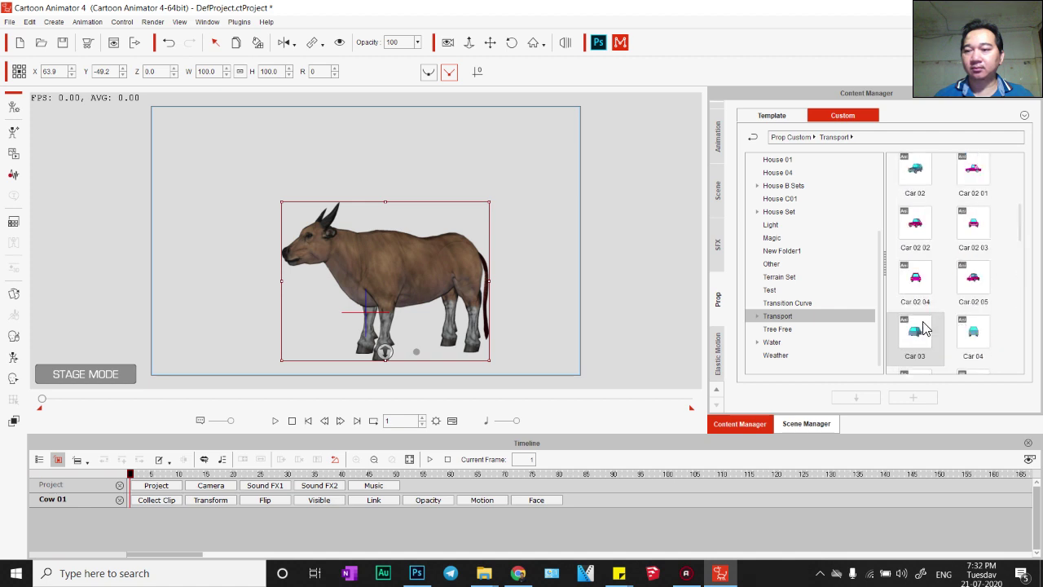
scroll(925, 327, up, 3)
scroll(926, 328, down, 3)
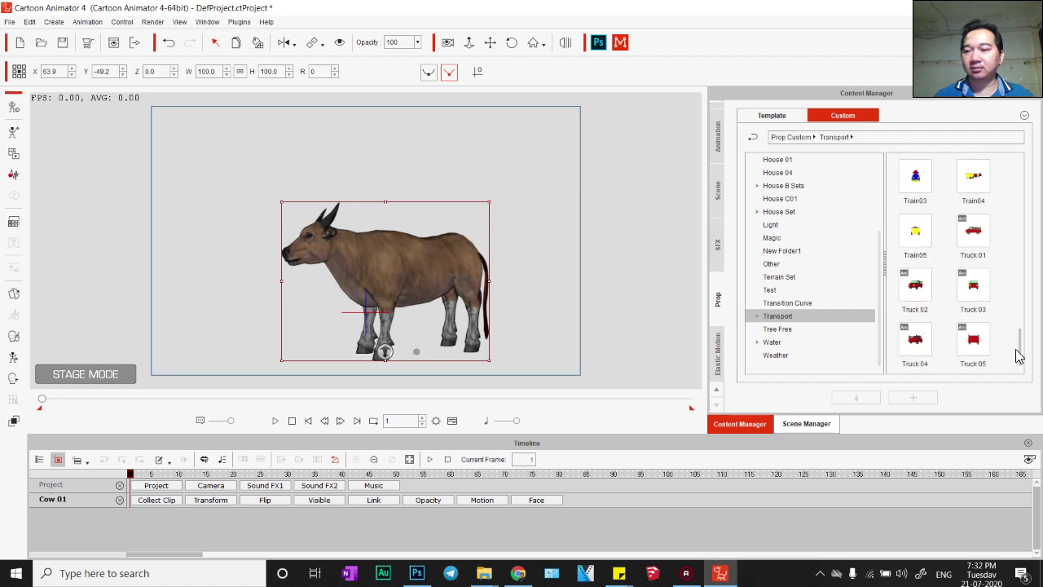
drag(1019, 349, 588, 282)
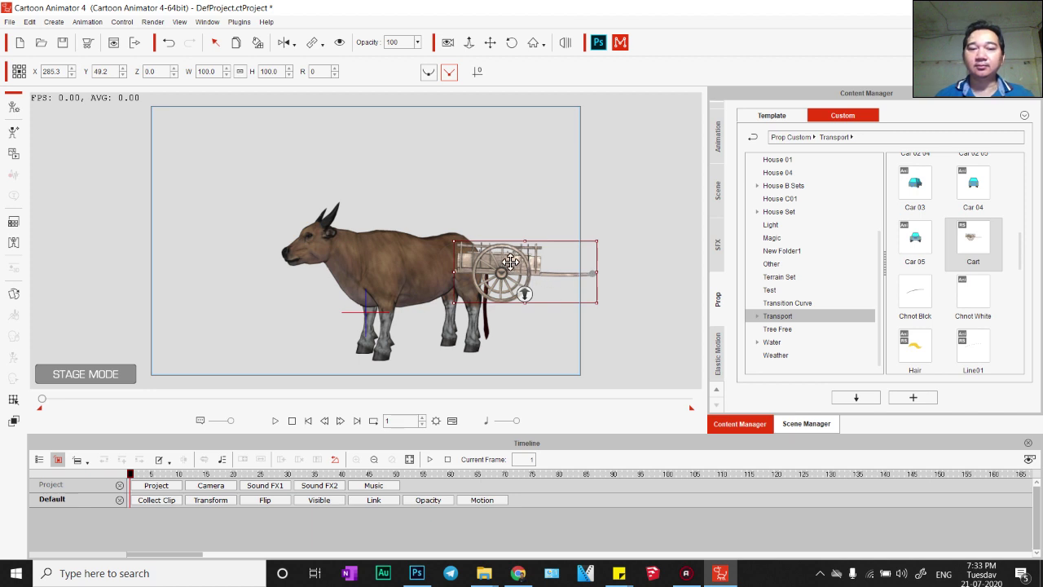
- Flip the cart horizontally, enlarge it to about 217.4, and place its shafts alongside the cow's body
click(282, 45)
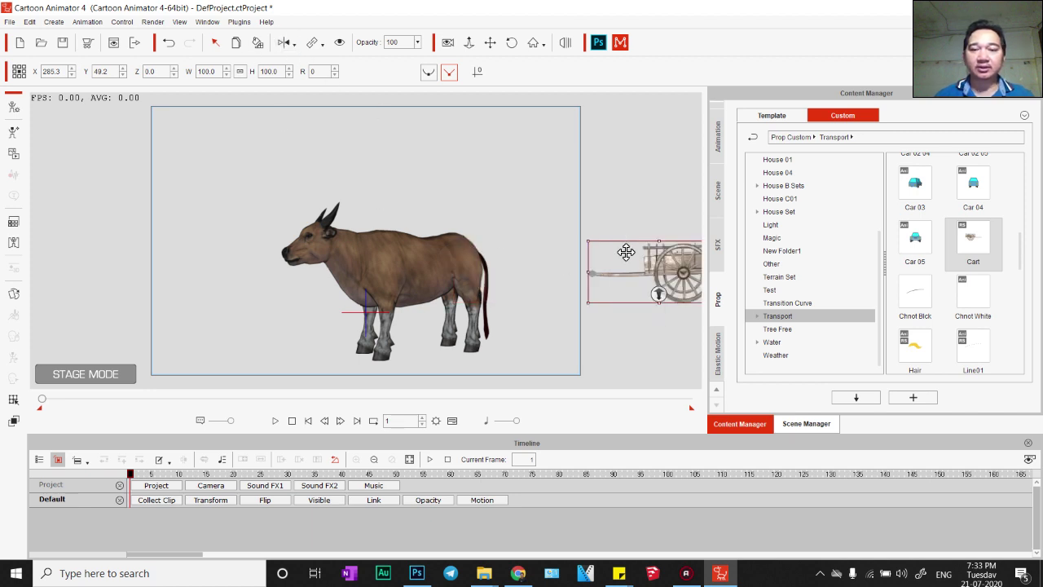
drag(589, 242, 489, 216)
drag(615, 277, 439, 285)
drag(384, 281, 301, 231)
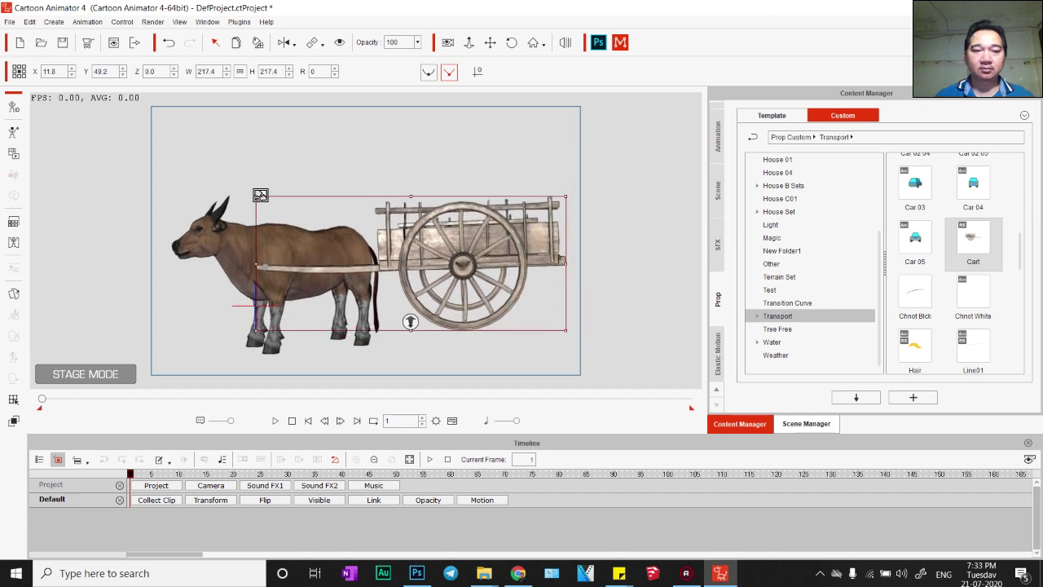
- Rotate the cart to 6 degrees and shift it to about X 21.4 so its shafts slope up along the cow
drag(261, 195, 273, 187)
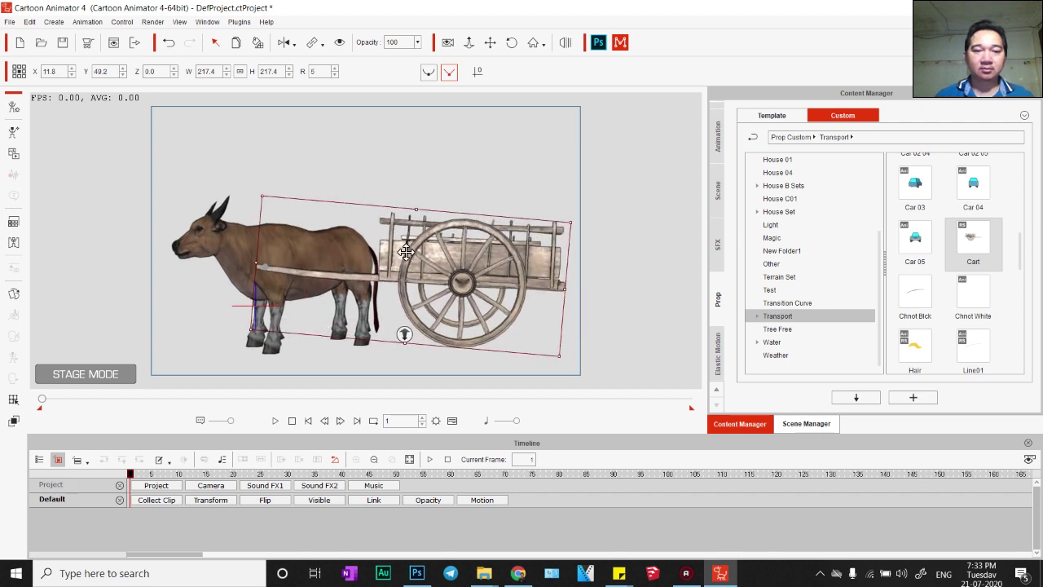
drag(406, 252, 389, 244)
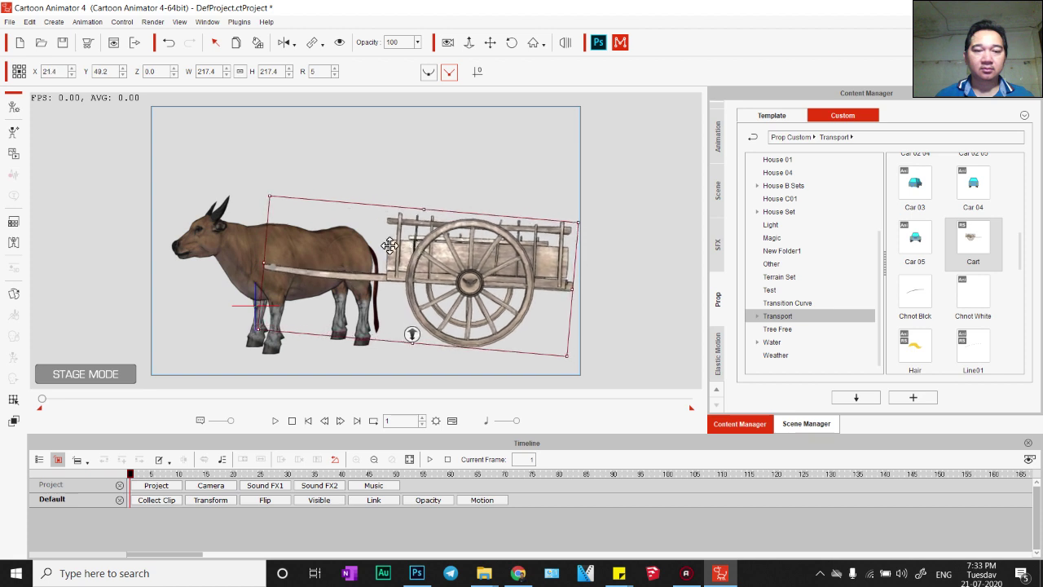
drag(274, 195, 276, 192)
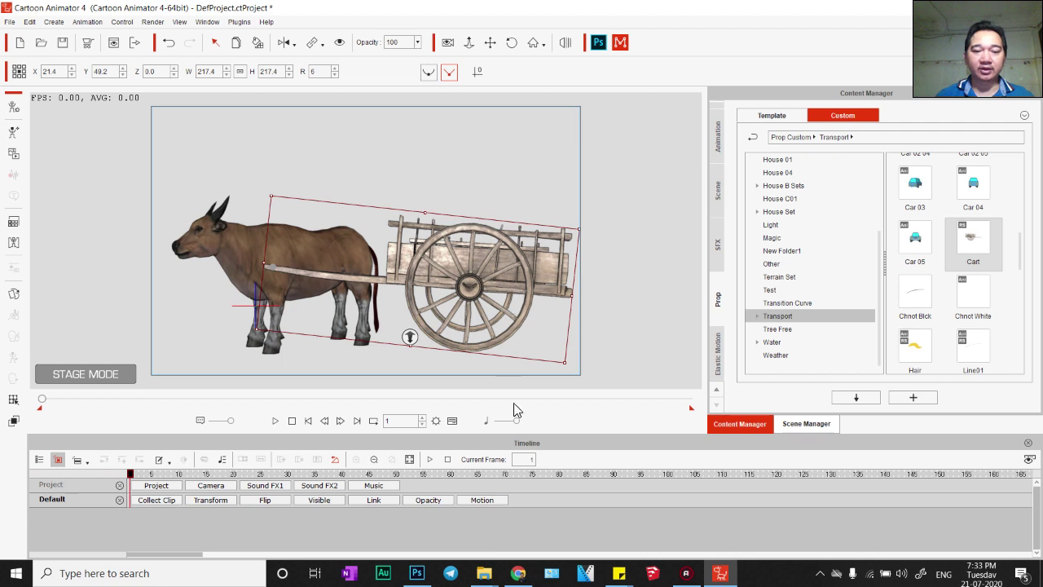
- Show the cart's Motion track, extend its Action clip to about frame 2000, and preview the wheel motion
click(478, 500)
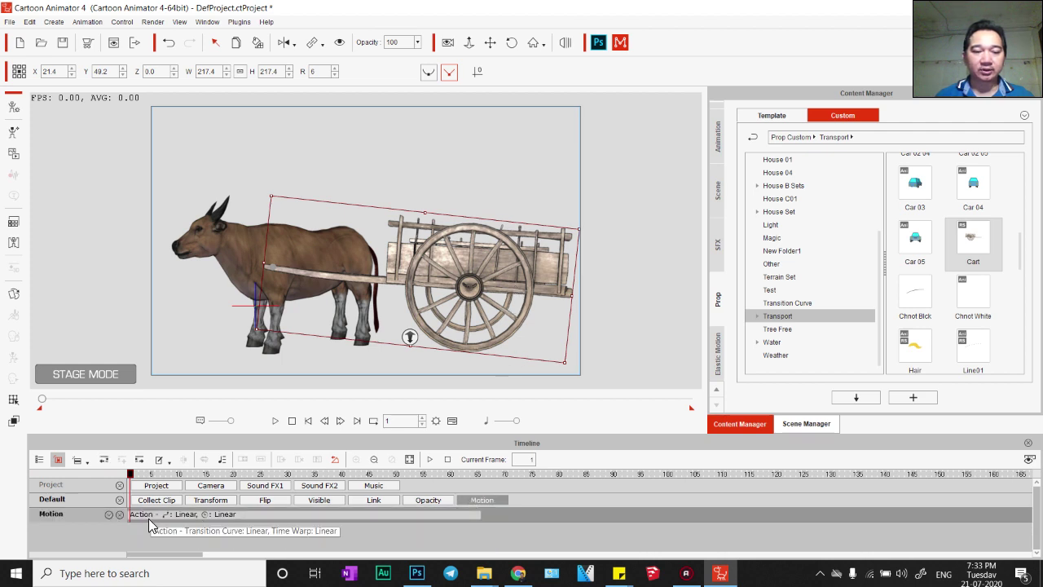
key(space)
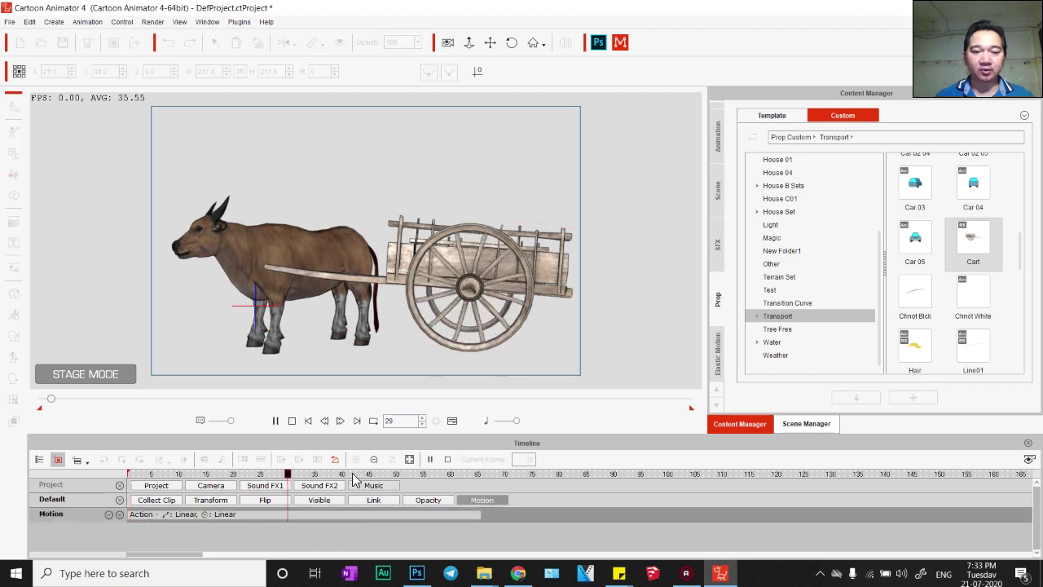
click(291, 421)
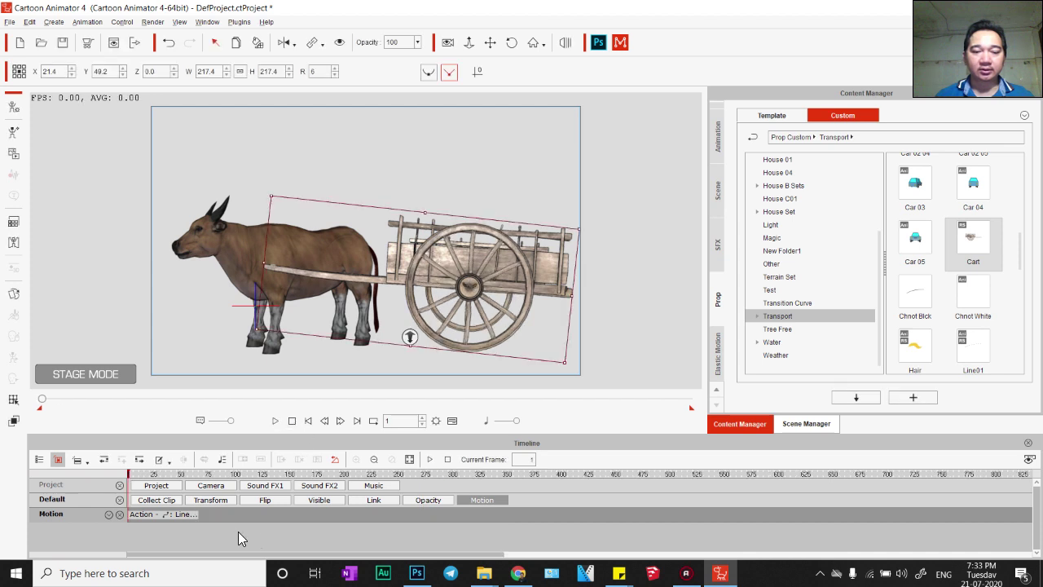
drag(195, 516, 859, 520)
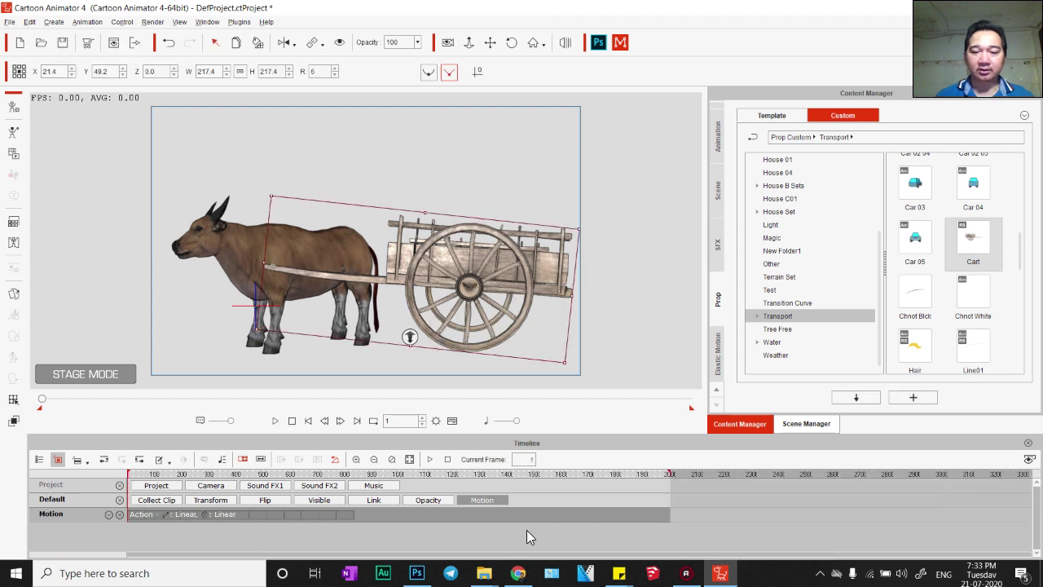
click(275, 420)
click(292, 420)
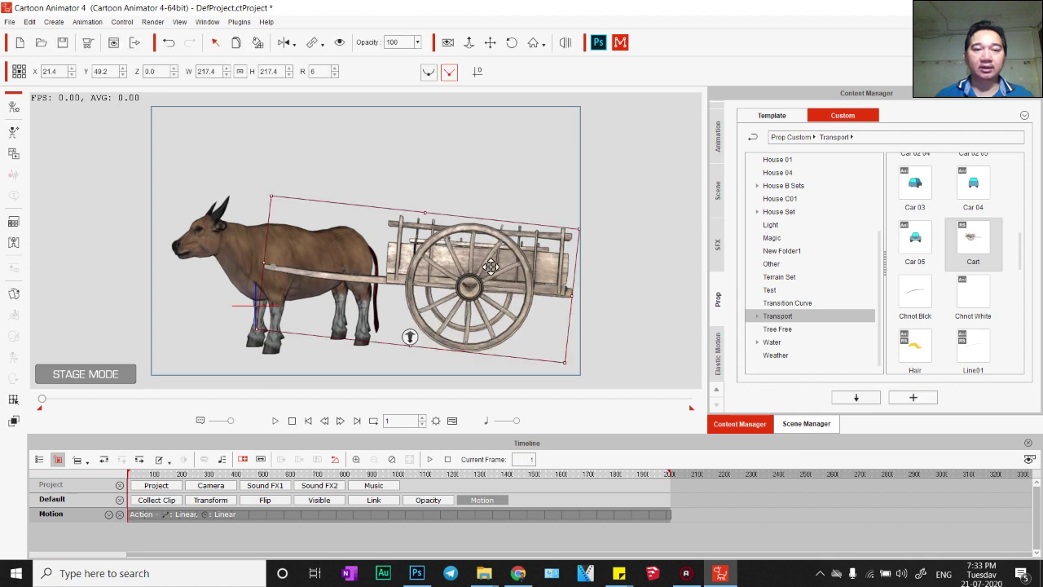
- Apply the Walk(2L) motion from the G3 Animals Horse Move templates to the cow
click(257, 239)
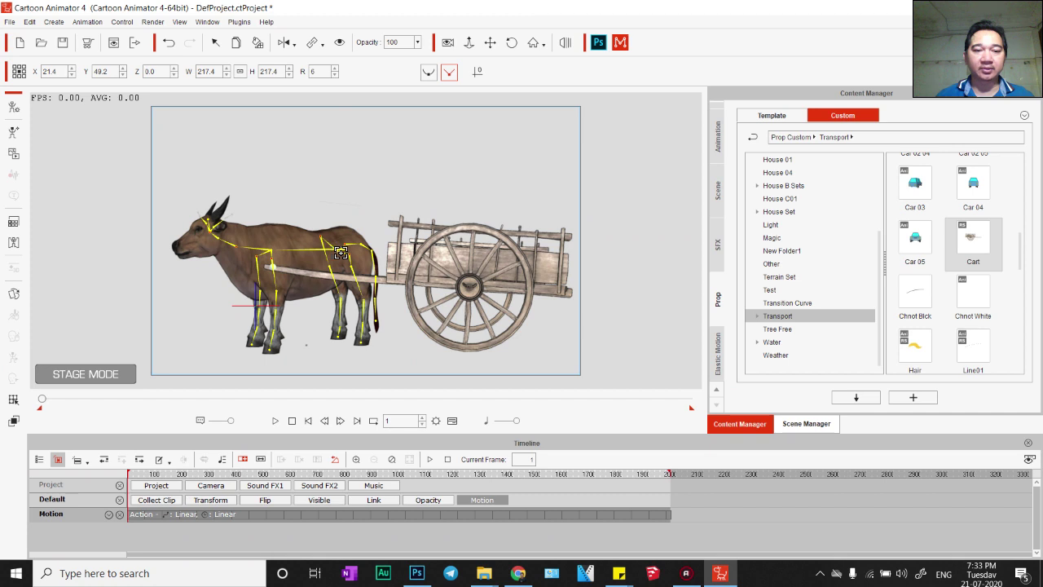
click(336, 247)
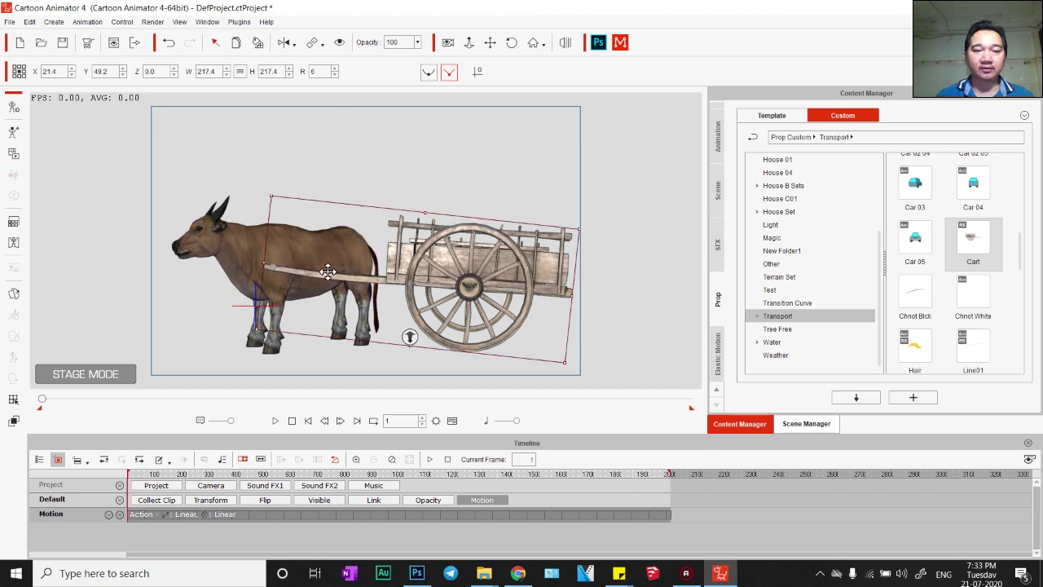
click(240, 249)
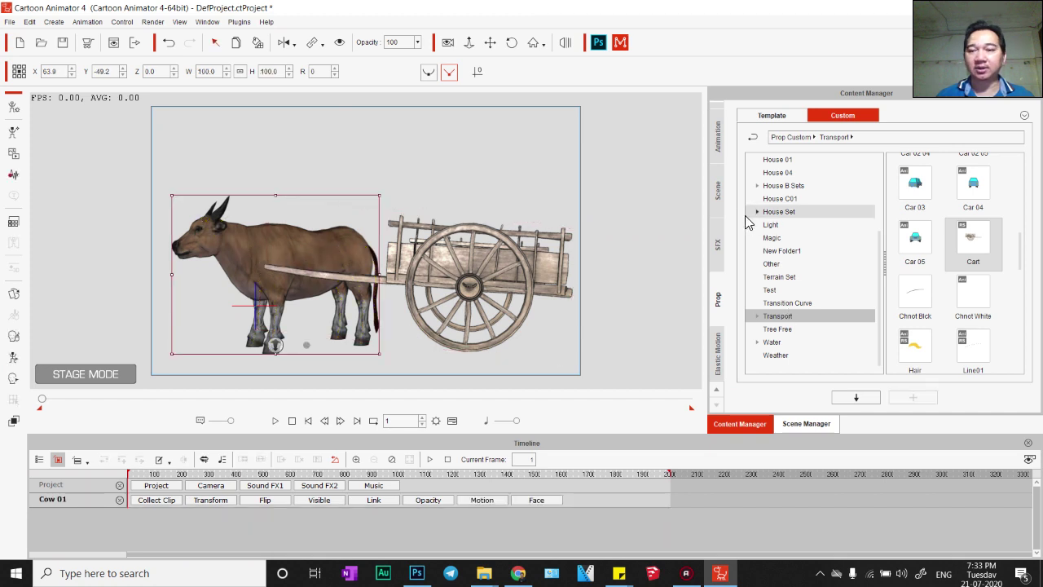
click(718, 136)
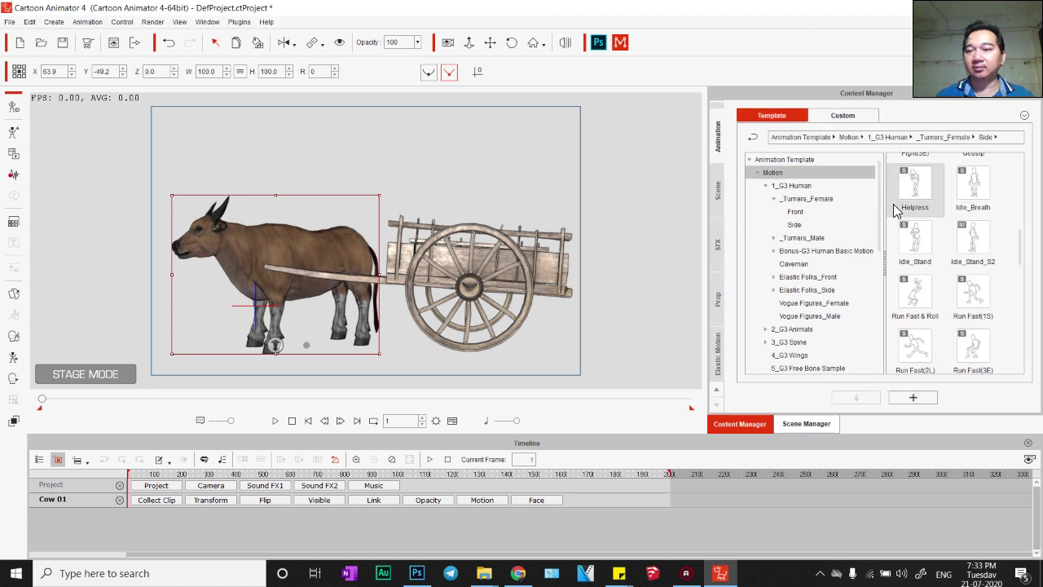
click(762, 186)
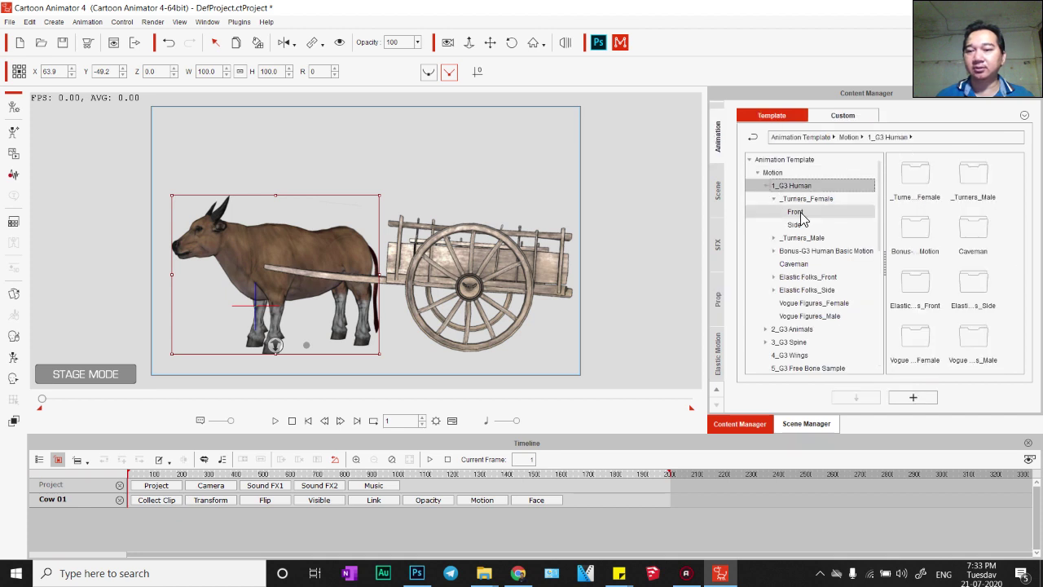
click(765, 186)
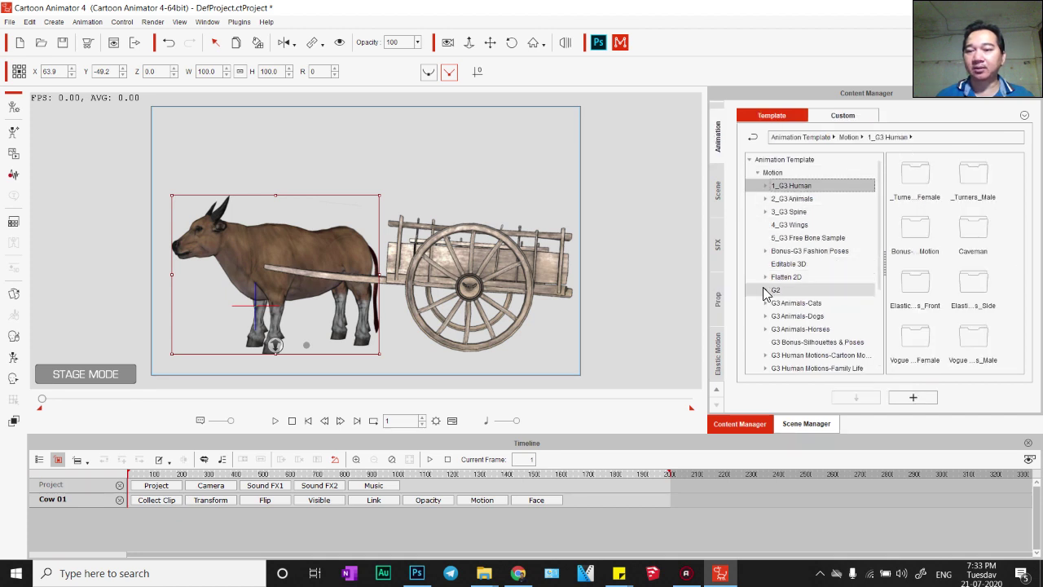
click(765, 198)
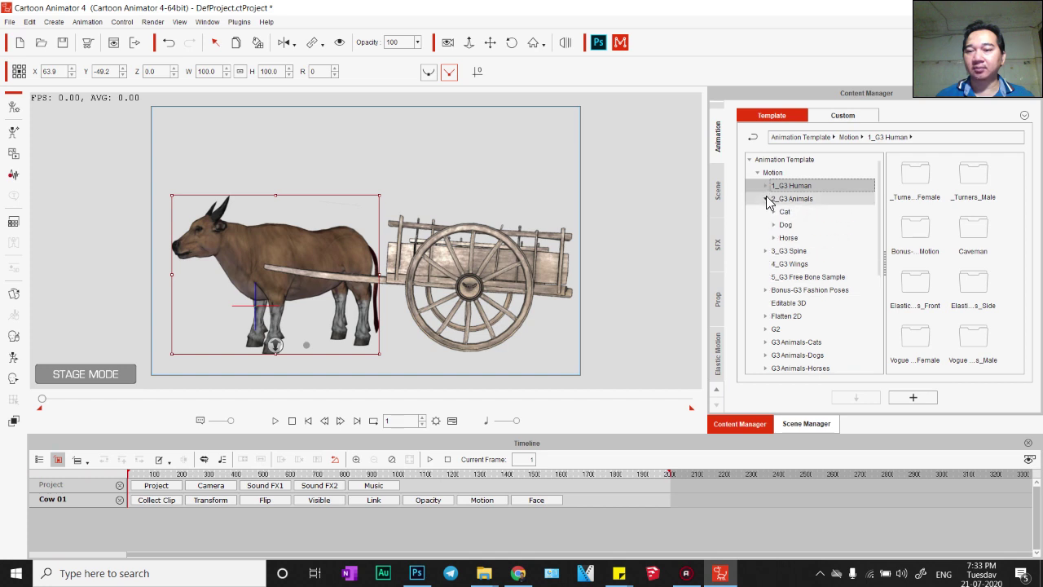
double_click(785, 238)
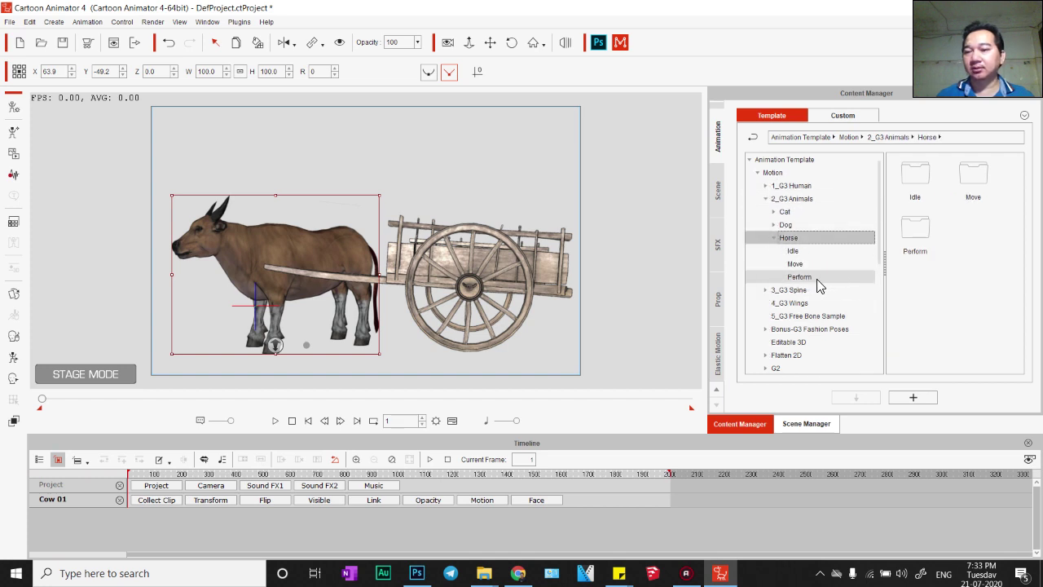
click(794, 264)
drag(980, 302, 240, 246)
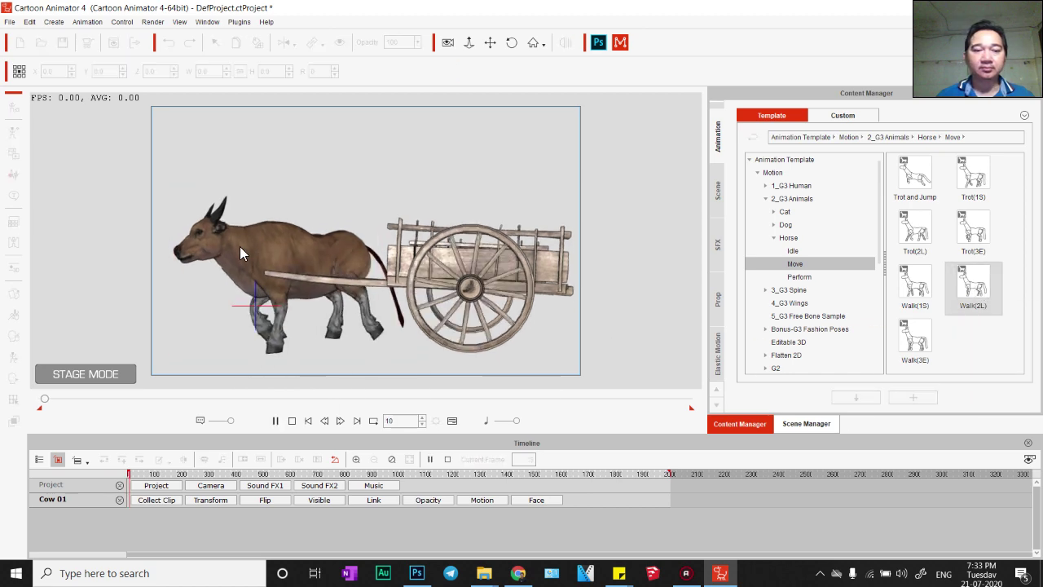
- Preview the cow's walk together with the cart's wheel motion, and return to frame 1
click(291, 425)
click(278, 422)
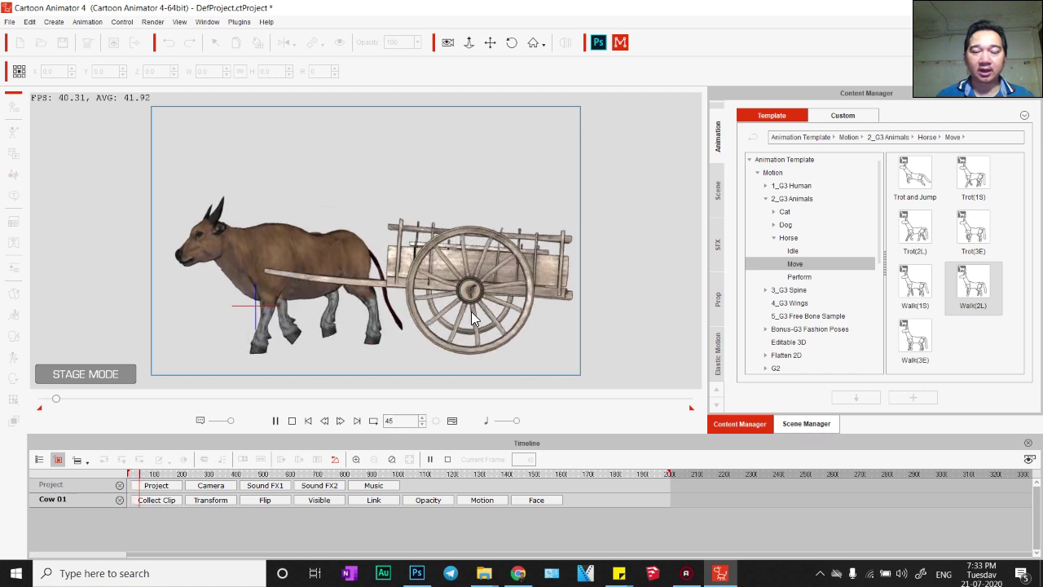
click(292, 420)
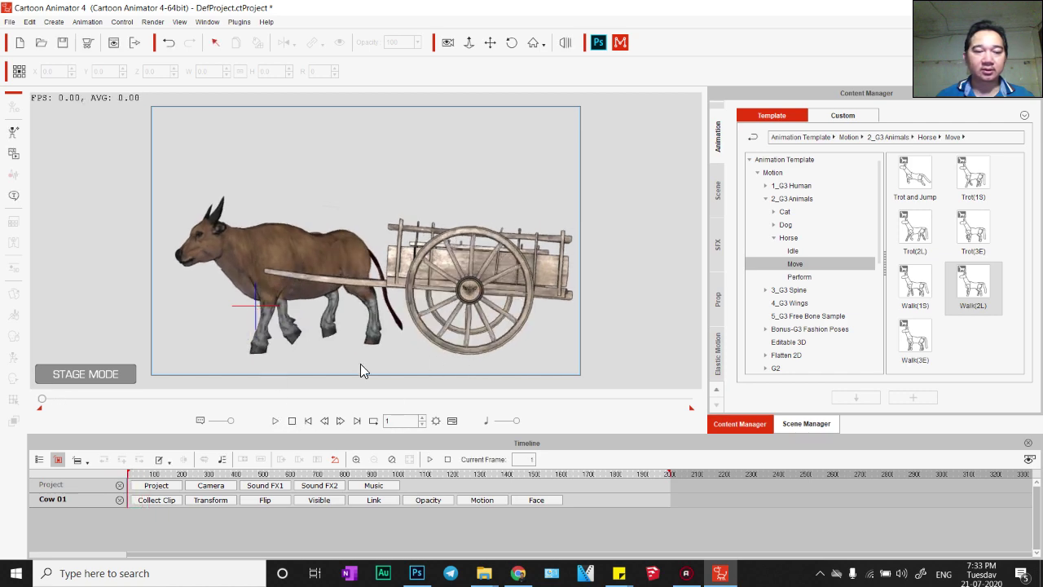
click(422, 274)
right_click(445, 274)
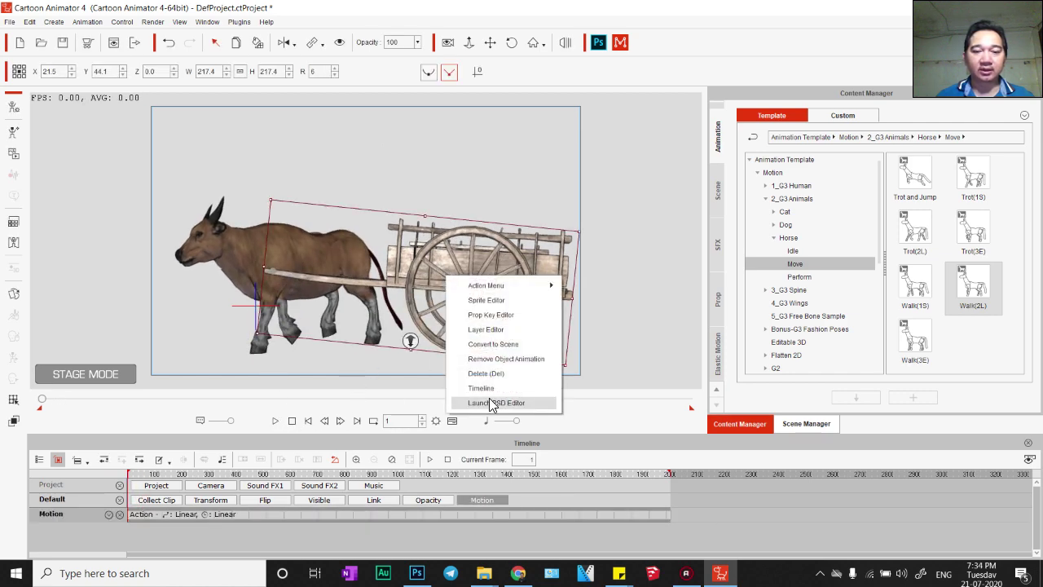
click(322, 42)
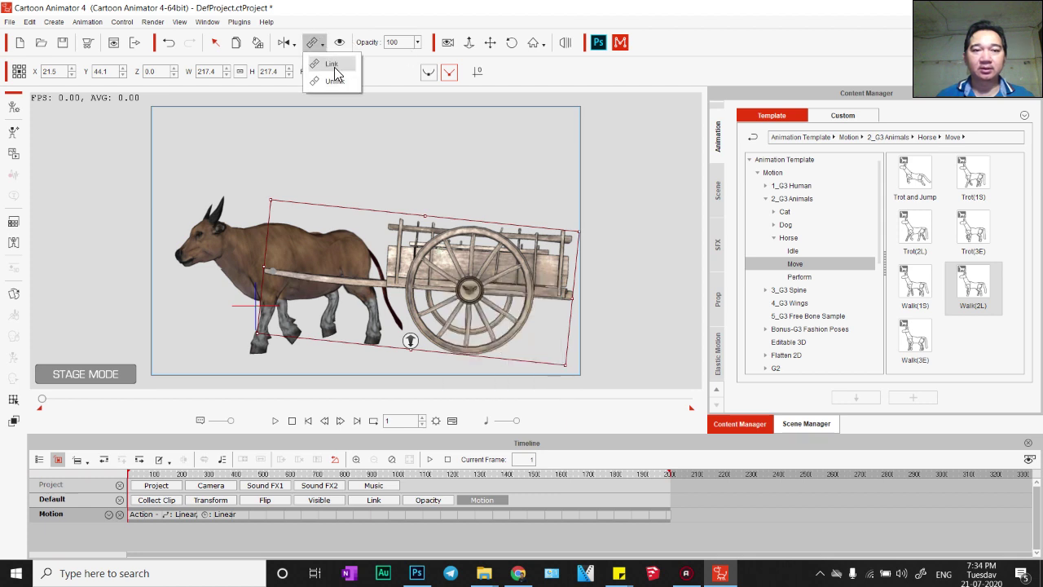
click(335, 81)
- Show the cow's Transform and Motion tracks and extend its Walk(2L) clip to about frame 2000
drag(306, 277, 481, 569)
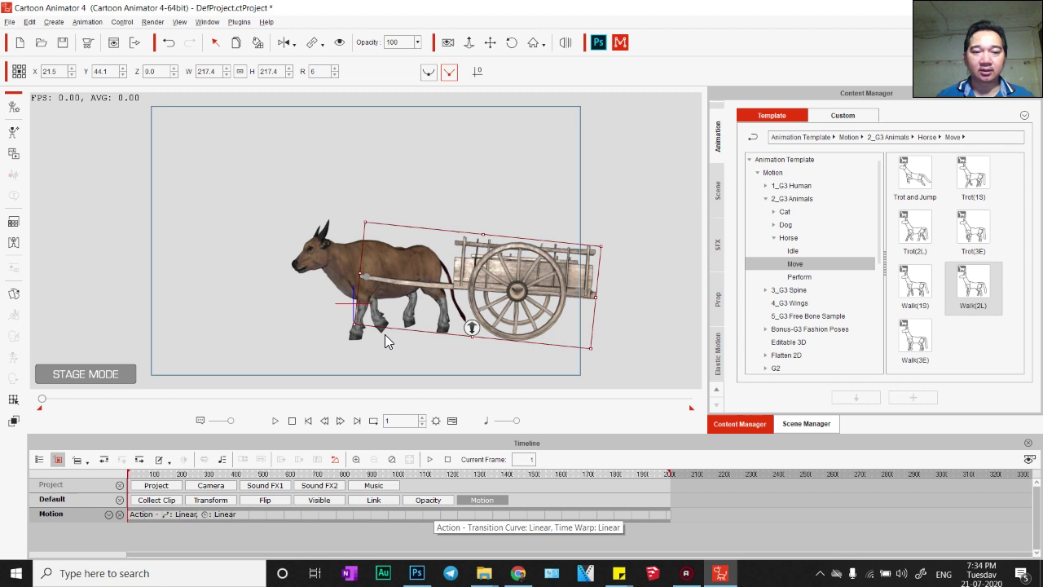
click(339, 262)
click(204, 500)
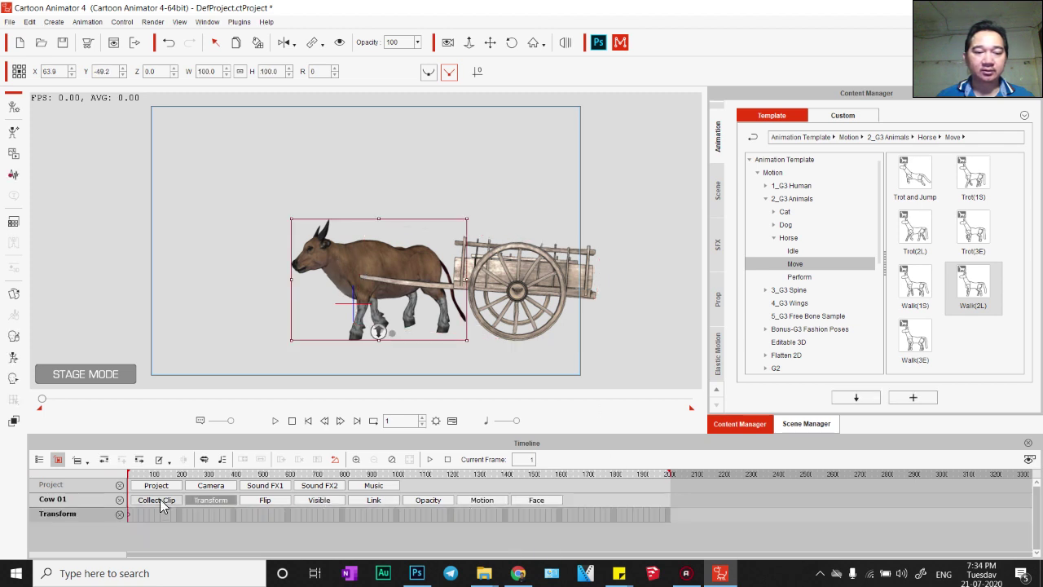
click(479, 500)
drag(138, 535, 137, 534)
drag(351, 321, 596, 326)
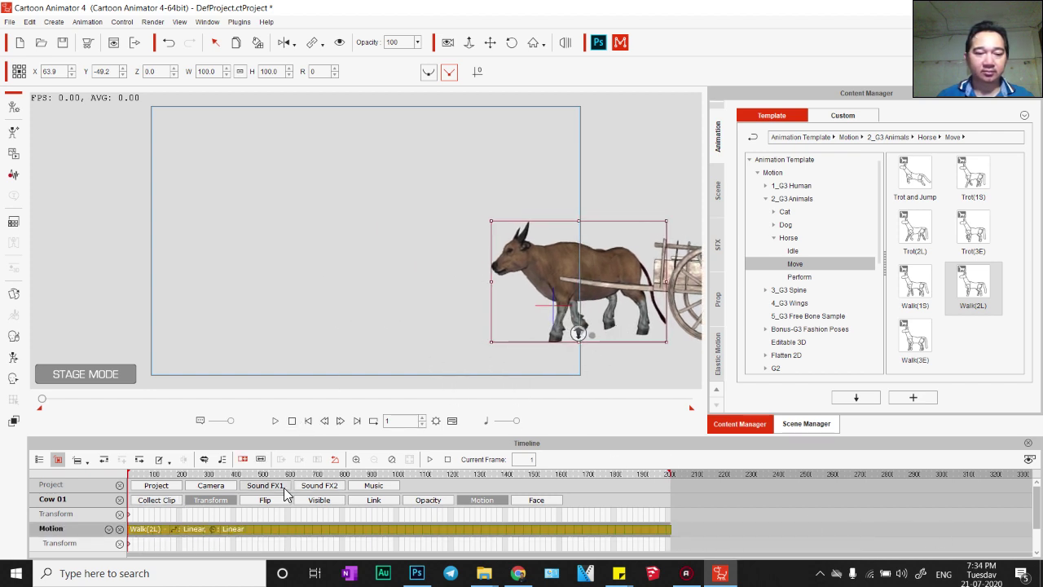
- At frame 590, move the cow past the stage's left edge to about X -649.0, Y -44.7, and preview its travel
click(285, 513)
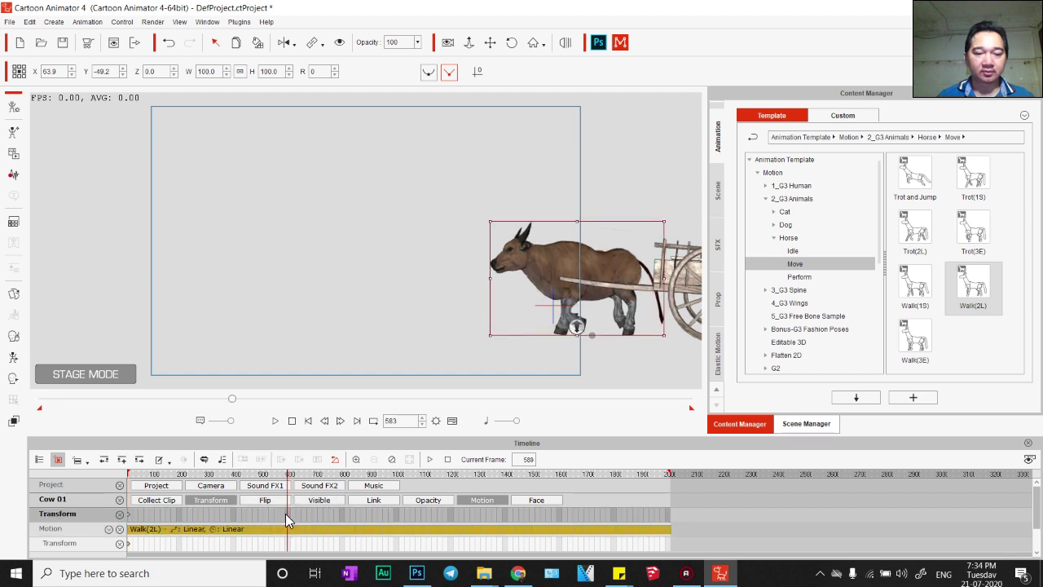
scroll(296, 524, up, 5)
click(585, 514)
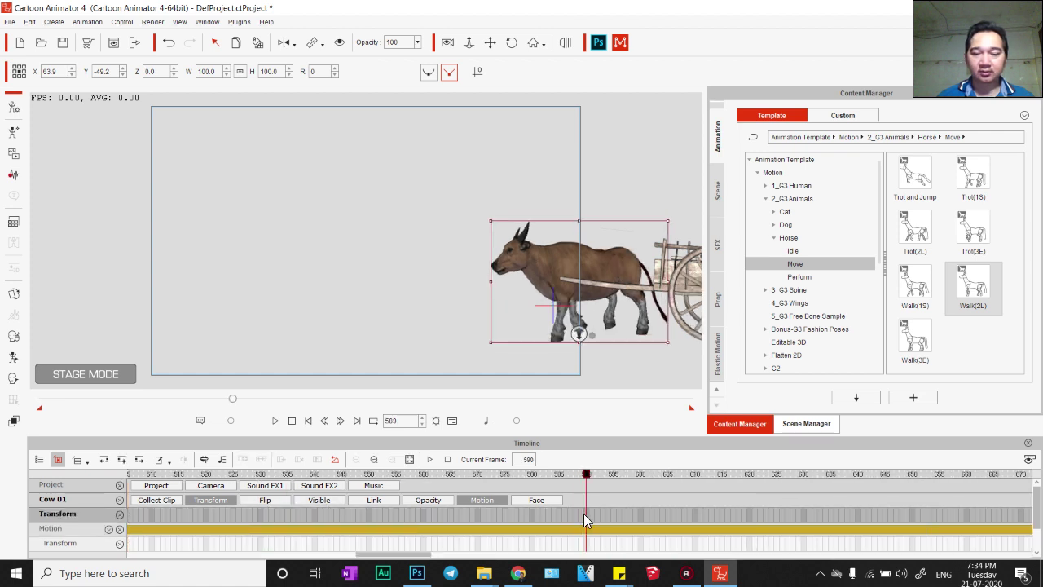
drag(600, 274, 168, 271)
click(276, 421)
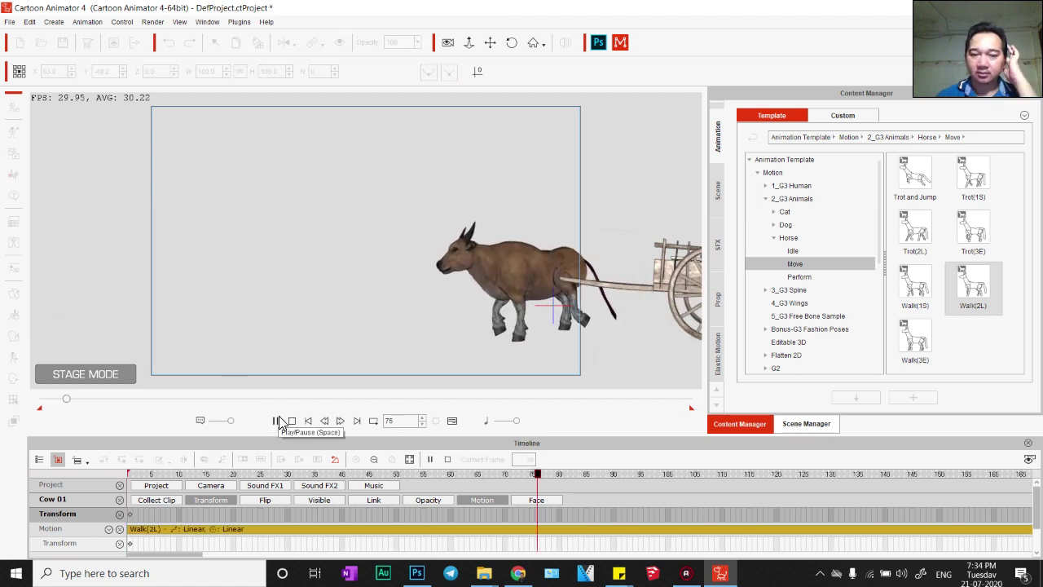
click(306, 421)
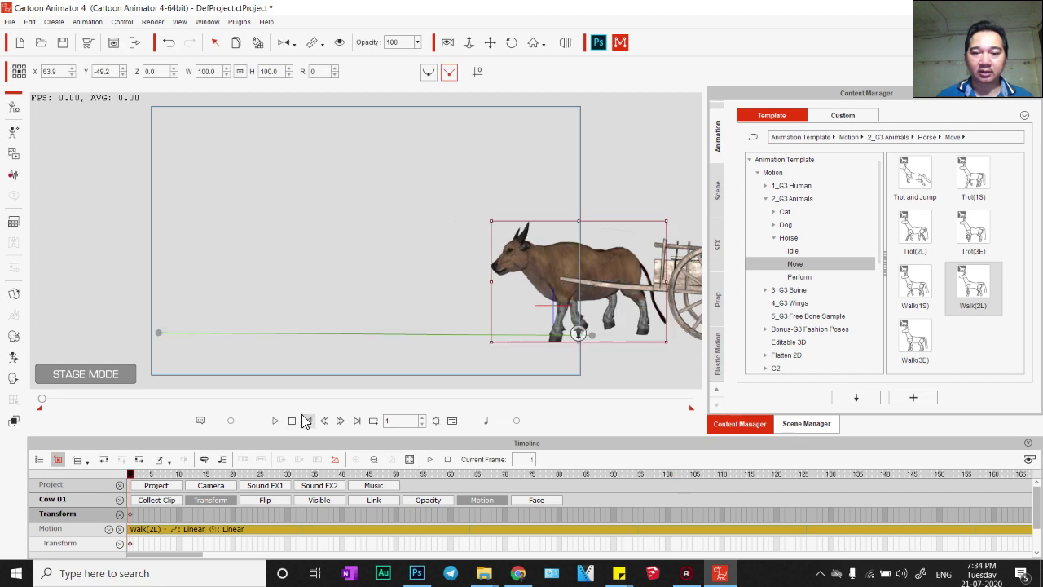
- At frame 590, move the cart behind the cow to about X -697.6, Y 54.8, and preview both travelling together
click(690, 291)
click(536, 256)
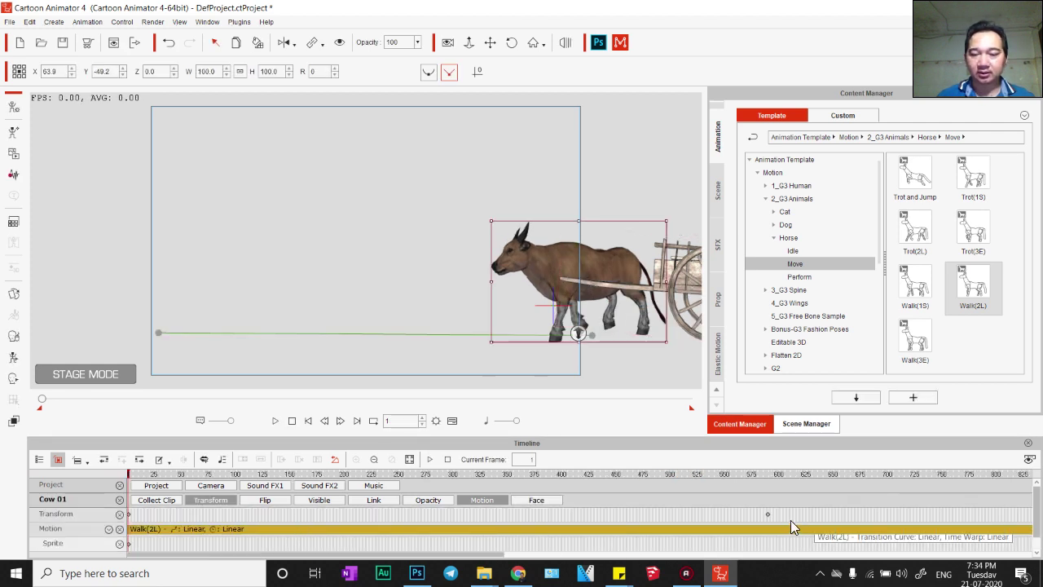
click(767, 515)
scroll(768, 514, up, 2)
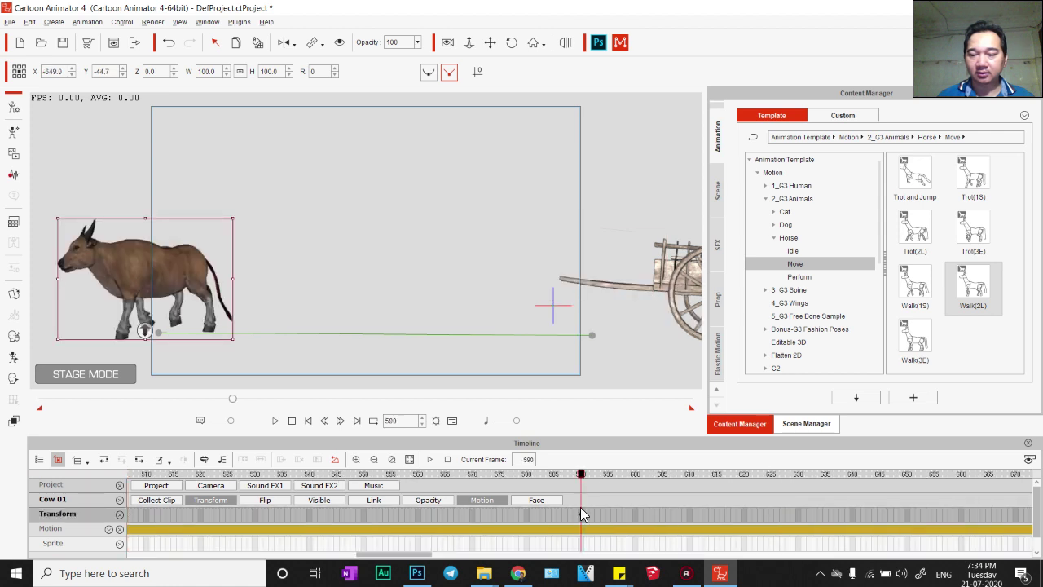
click(669, 283)
drag(675, 308, 244, 280)
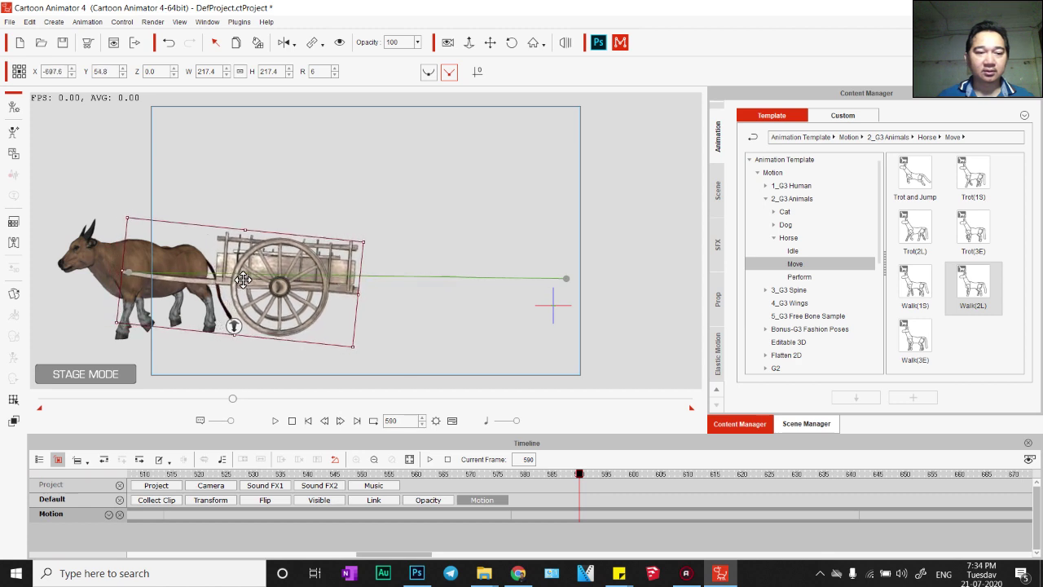
click(292, 424)
click(277, 422)
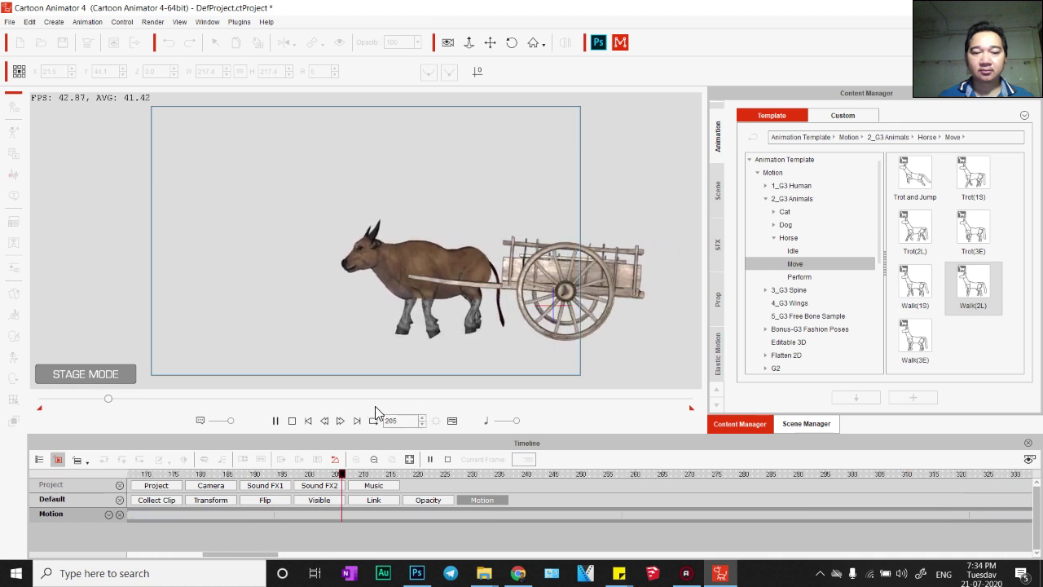
click(291, 421)
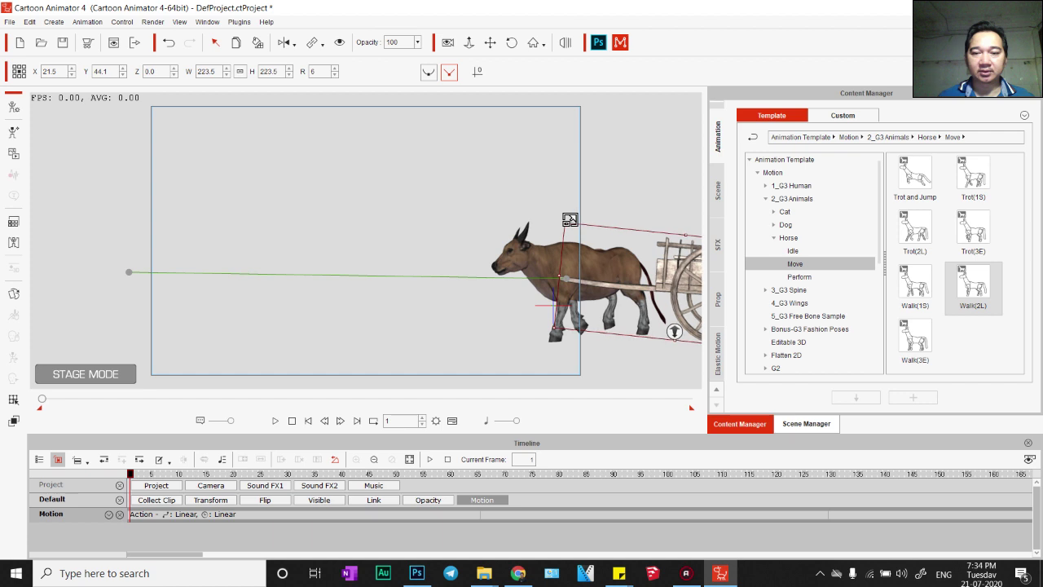
- At frame 1, enlarge the cart to about 237.2, rotate it to 11 degrees, and place it at about X 5.4, Y 74.5
drag(567, 221, 577, 221)
drag(665, 280, 646, 263)
drag(574, 278, 414, 272)
drag(632, 245, 639, 245)
mouse_move(572, 261)
mouse_down()
mouse_move(592, 263)
mouse_move(582, 261)
mouse_up()
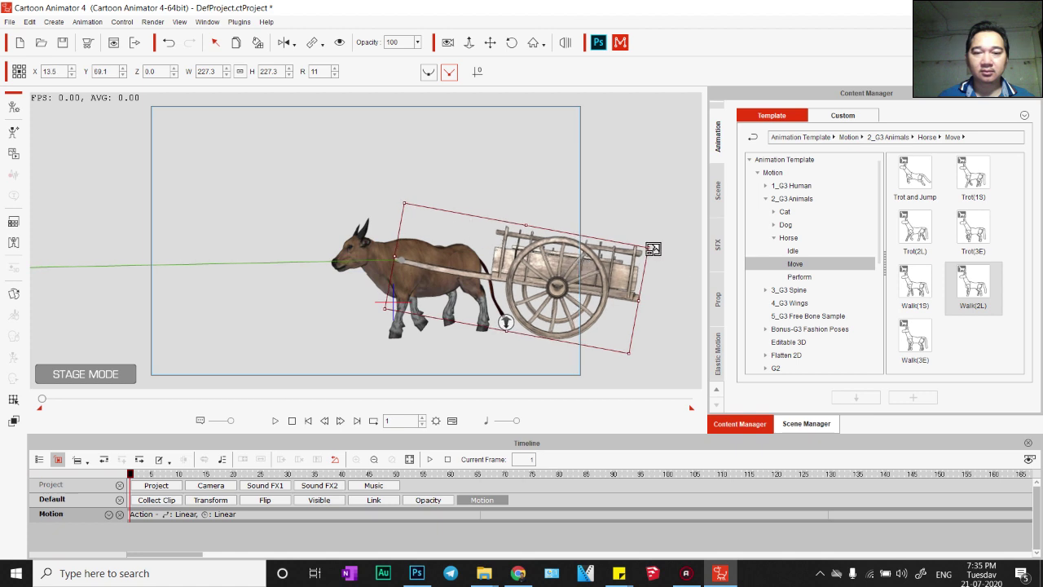
drag(653, 249, 624, 259)
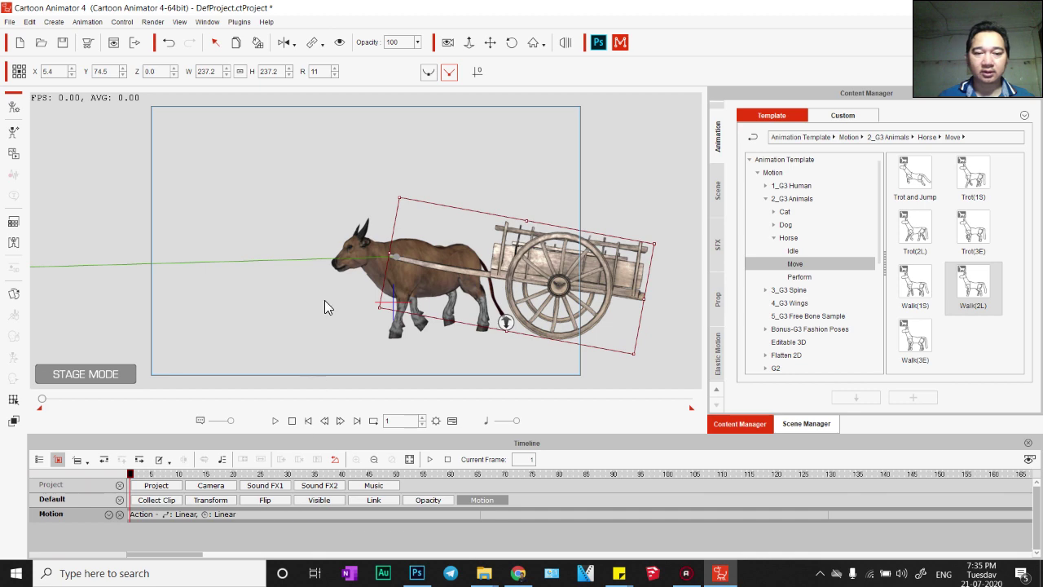
- Show the cart's Transform track and copy its frame 1 key over the key at frame 590
click(366, 256)
scroll(709, 533, down, 4)
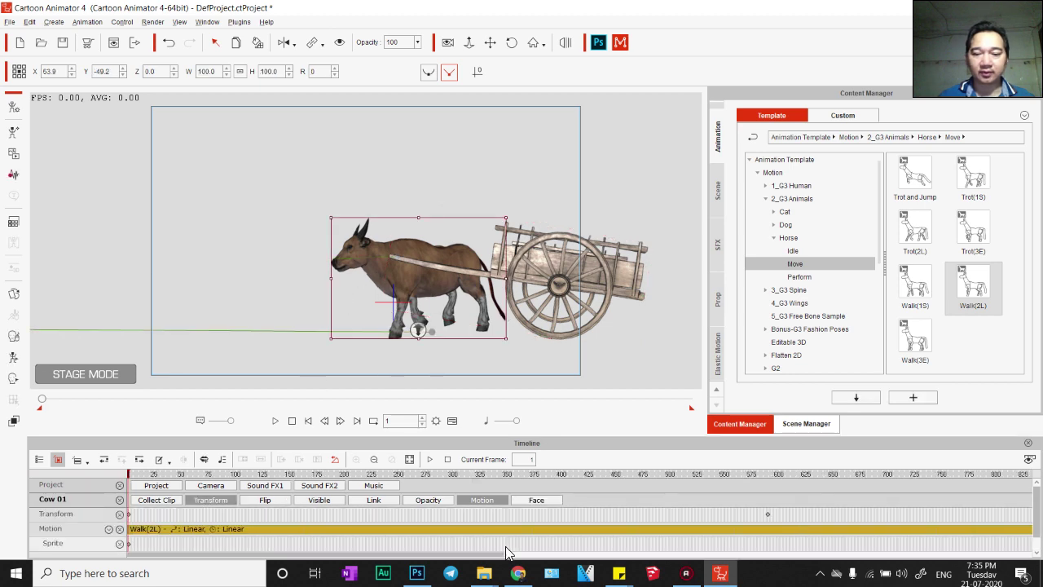
click(767, 513)
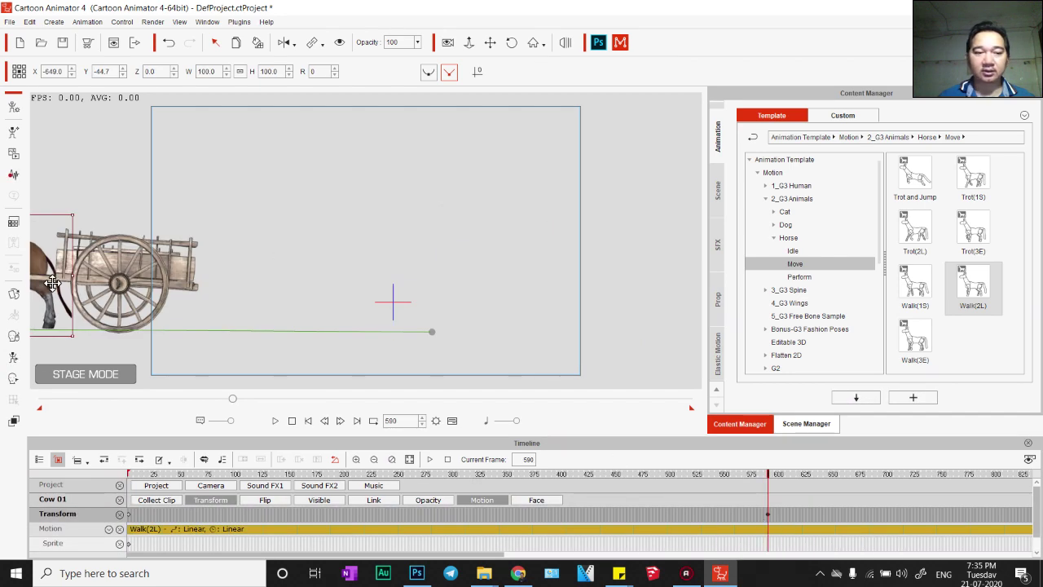
click(135, 283)
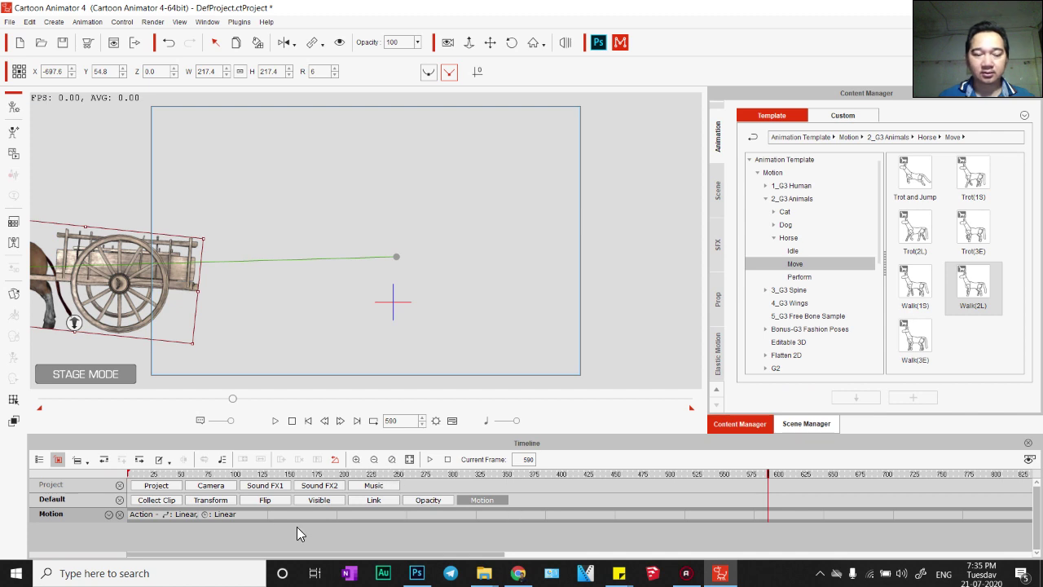
click(209, 501)
scroll(239, 517, down, 3)
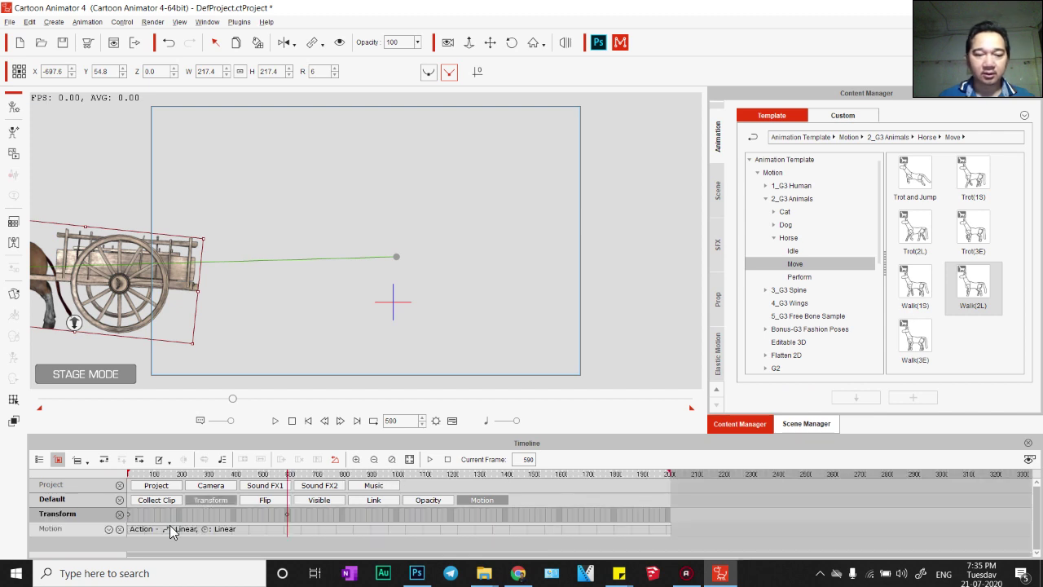
click(127, 514)
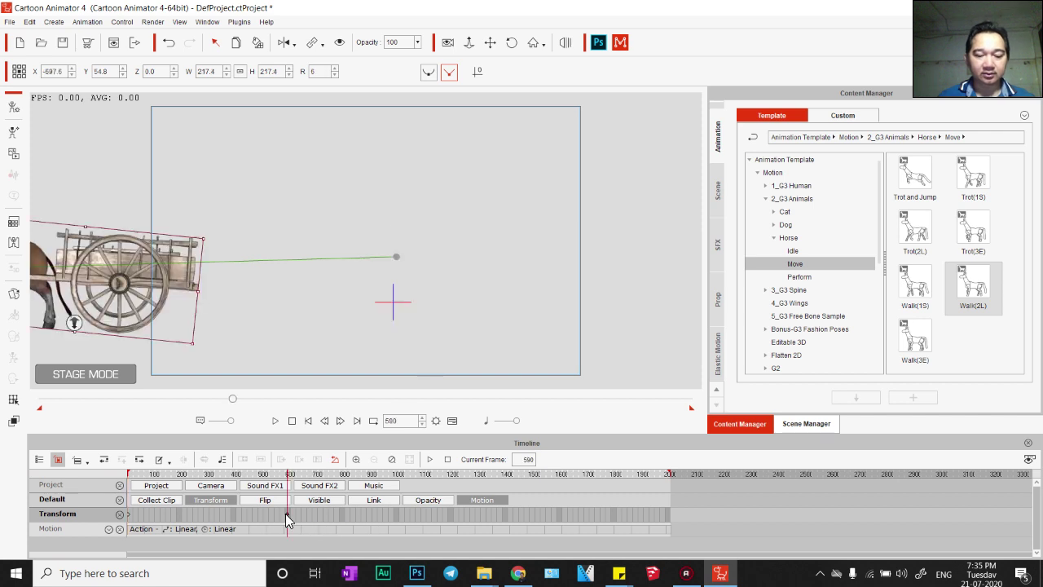
key(ctrl+v)
- At frame 590, move the cart back into place behind the cow with its shafts along the body, and preview the animation
drag(247, 314, 495, 313)
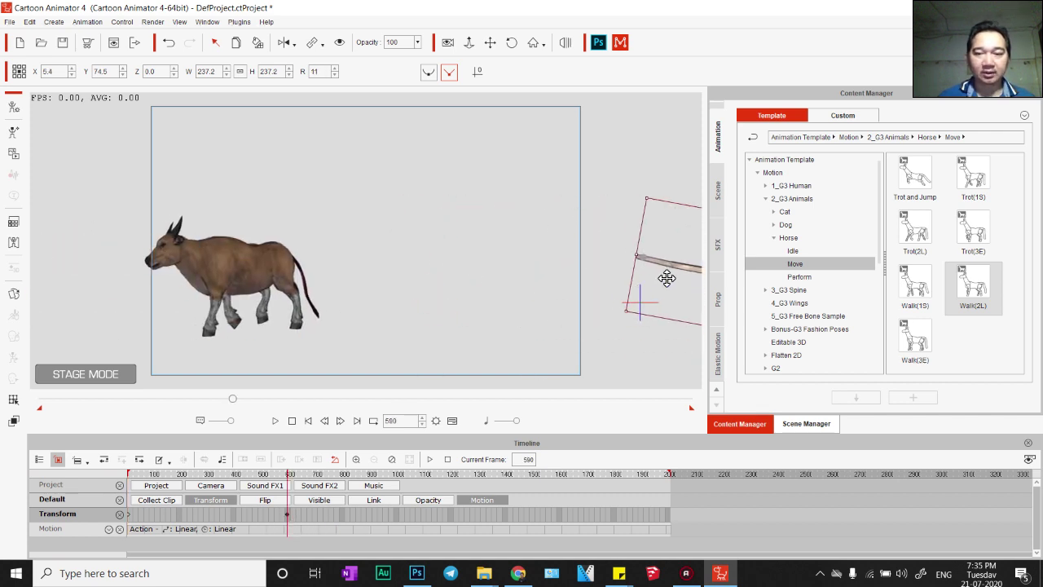
drag(666, 278, 248, 274)
click(274, 420)
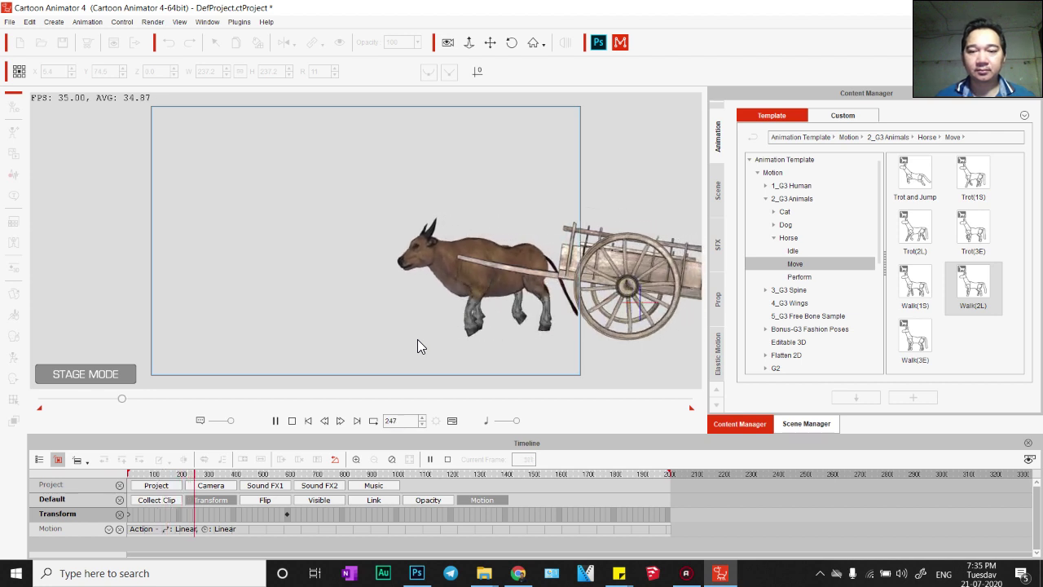
click(292, 420)
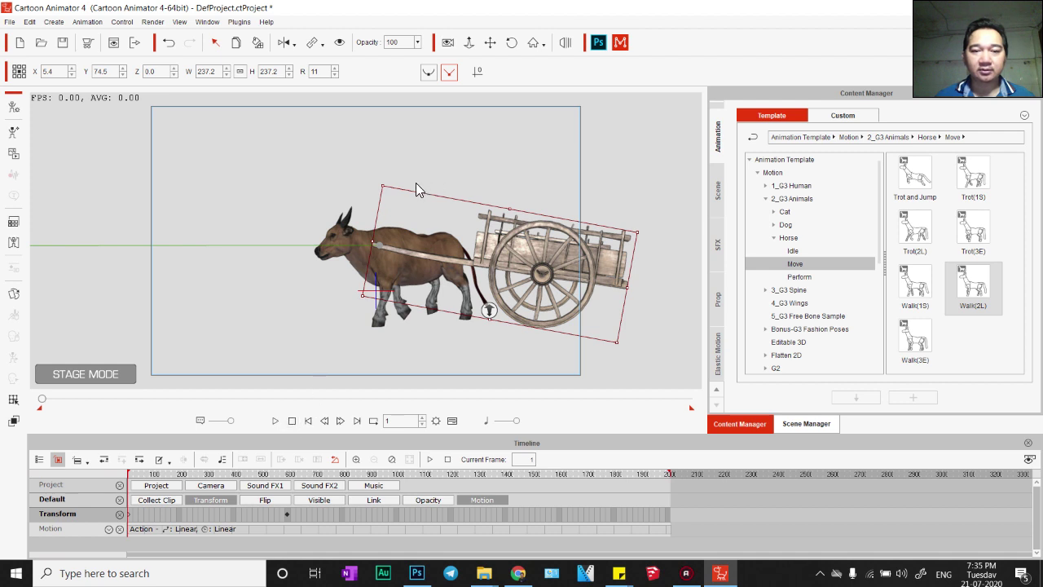
- At frame 1, enlarge the cart to about 278, rotate it to 6 degrees, and place it behind the cow at about X 1.0, Y 79.0
click(639, 239)
click(526, 242)
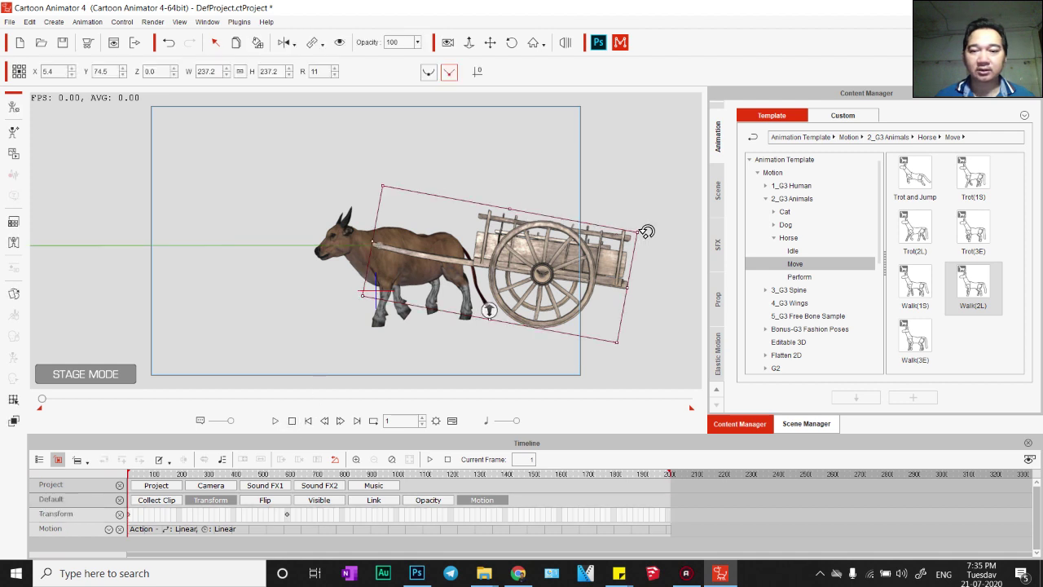
mouse_move(643, 232)
mouse_down()
mouse_move(657, 226)
mouse_move(645, 235)
mouse_up()
drag(588, 221, 584, 224)
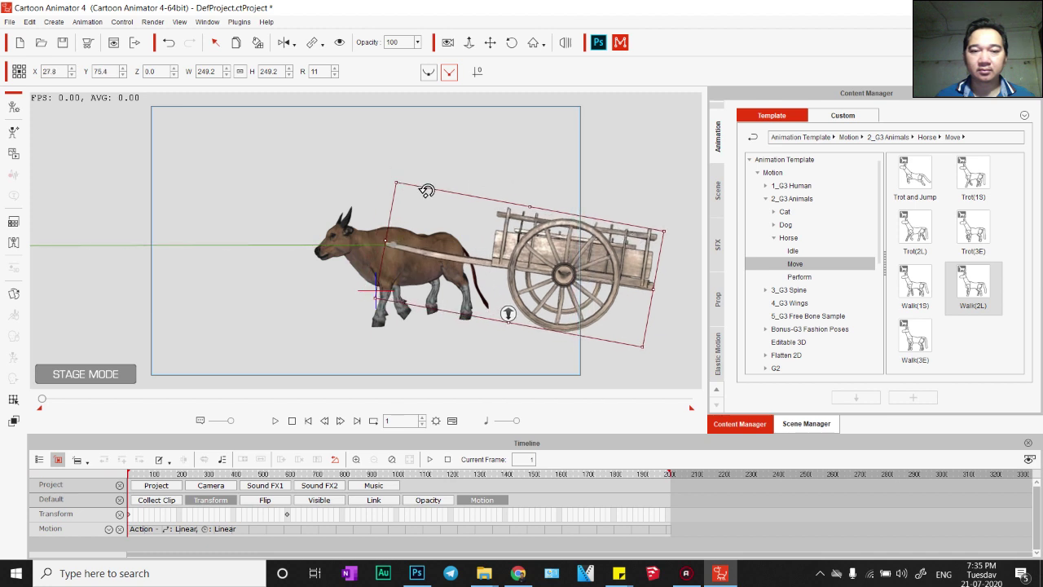
drag(662, 234, 670, 231)
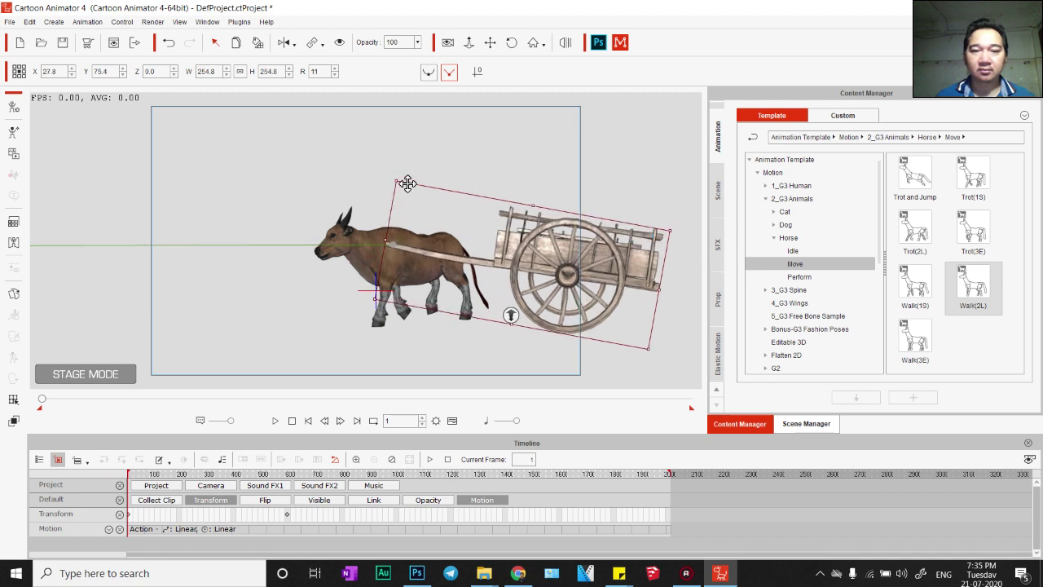
drag(408, 183, 400, 184)
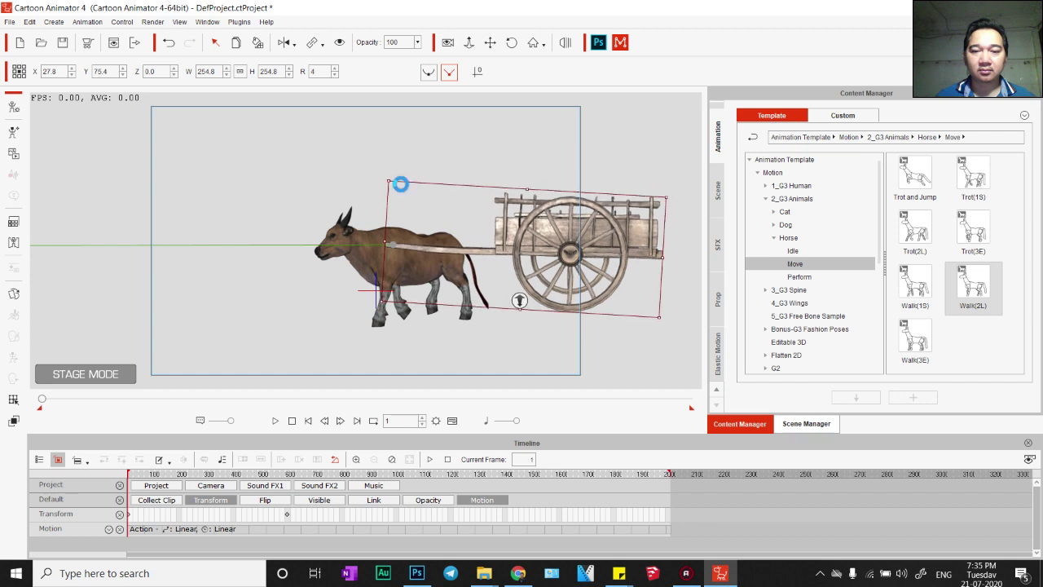
drag(550, 232, 533, 243)
drag(655, 211, 663, 210)
drag(601, 233, 599, 235)
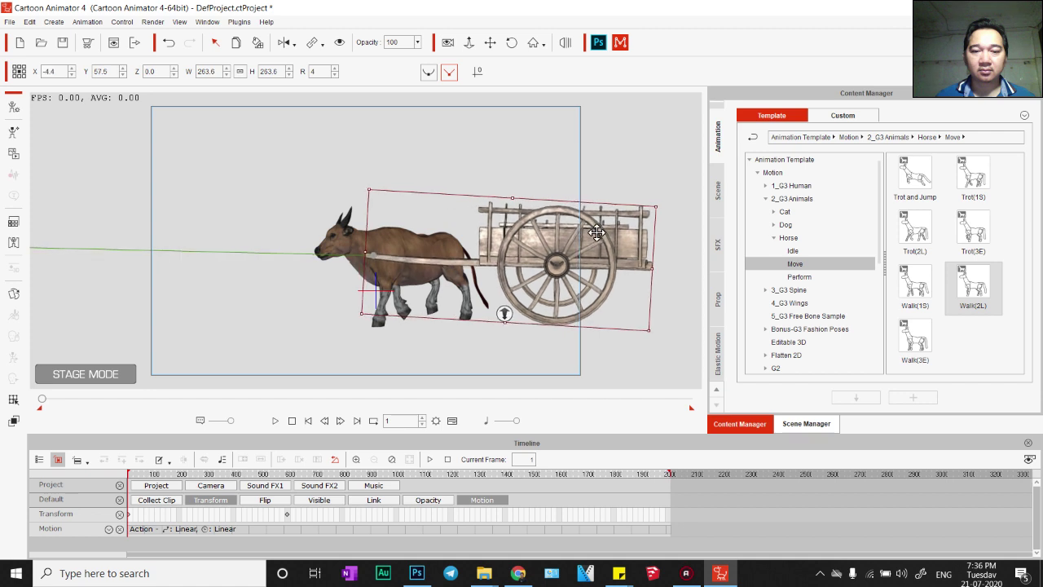
drag(665, 213, 672, 201)
drag(597, 195, 584, 218)
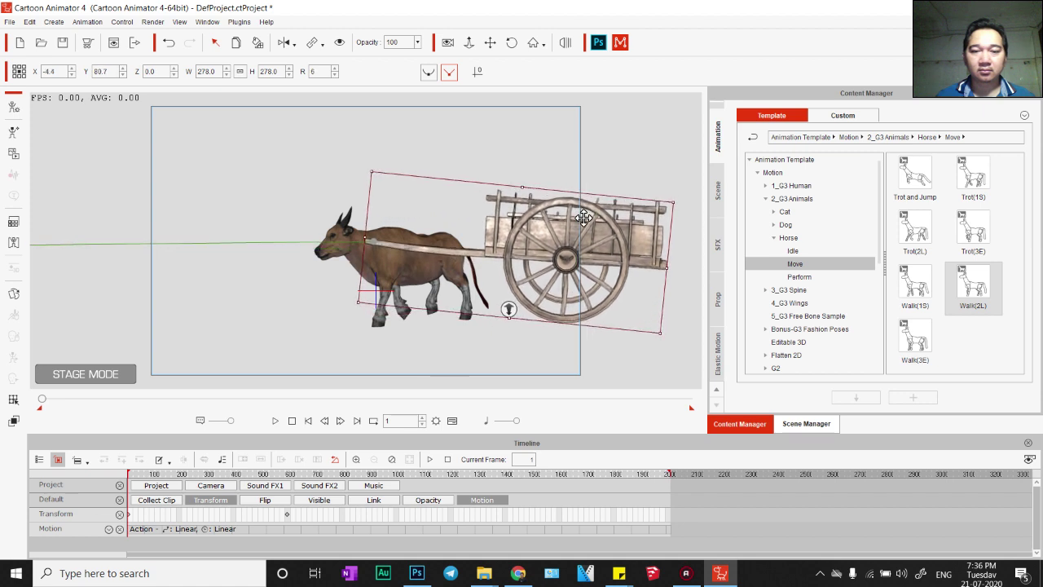
drag(578, 266, 583, 261)
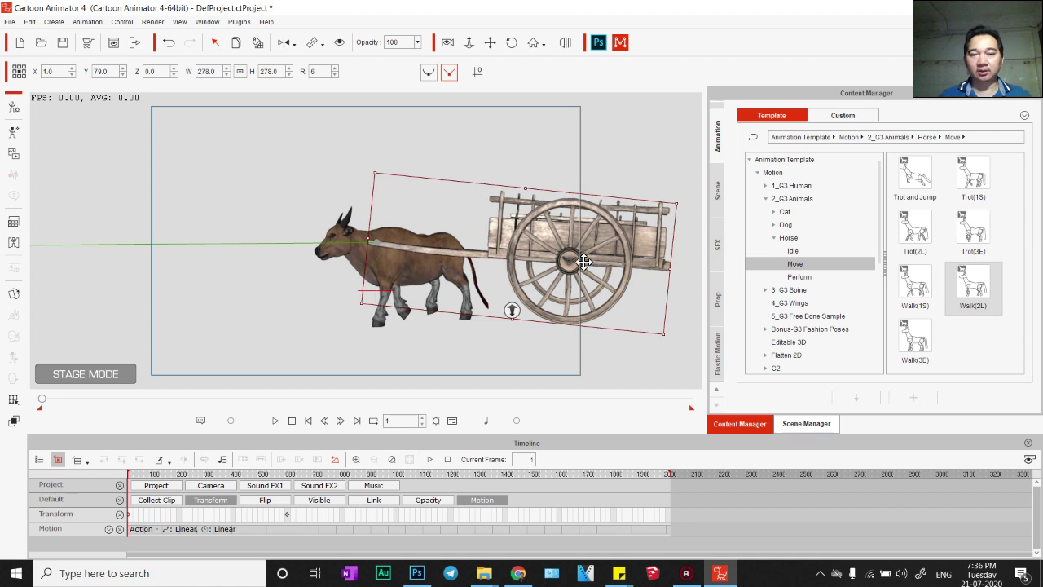
right_click(563, 251)
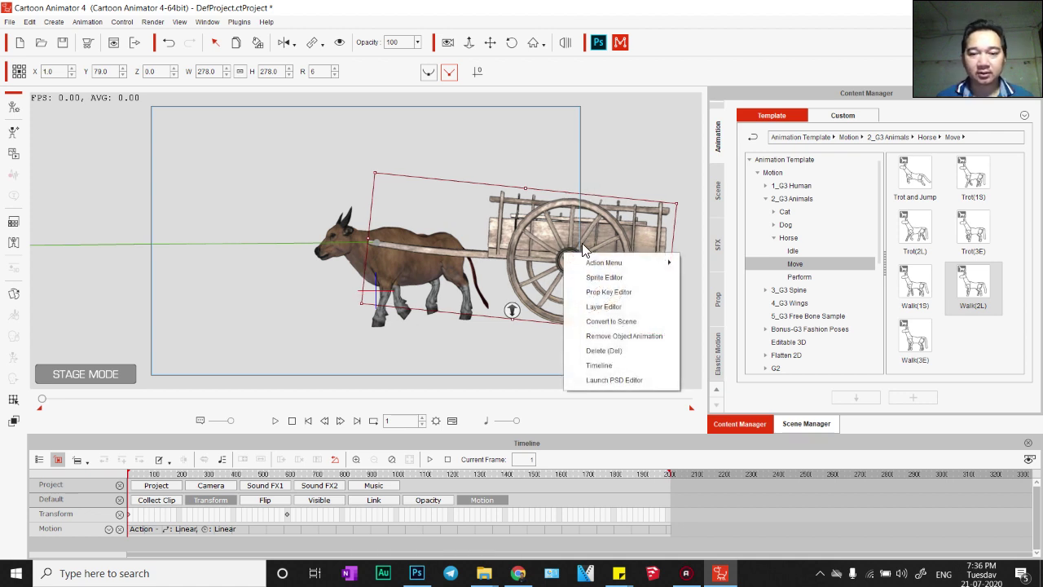
click(514, 260)
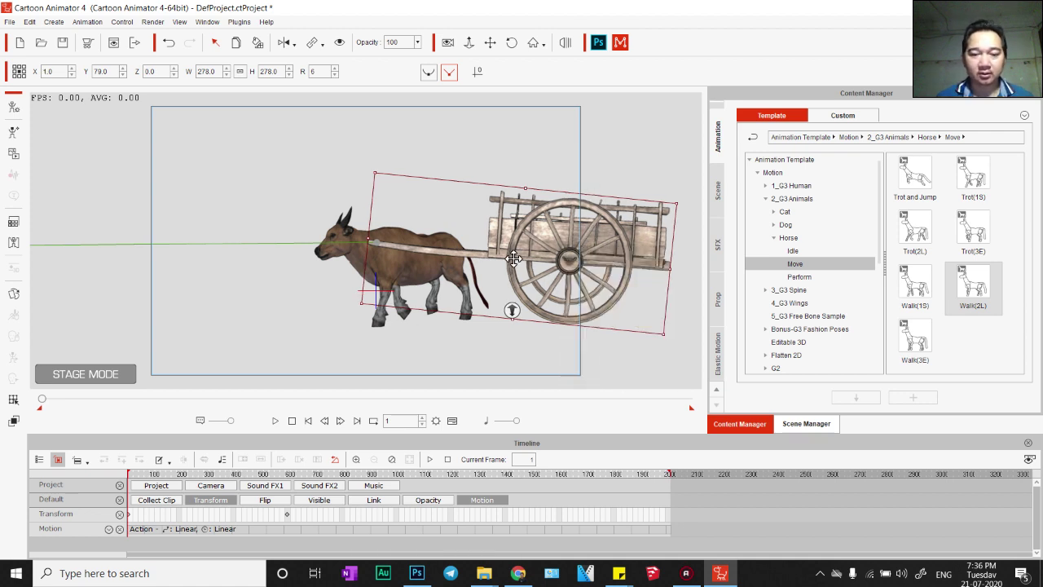
- Copy the cart's frame 1 Transform key to frame 587 and move the cart behind the cow to about X -697.6, Y 72.7
click(129, 517)
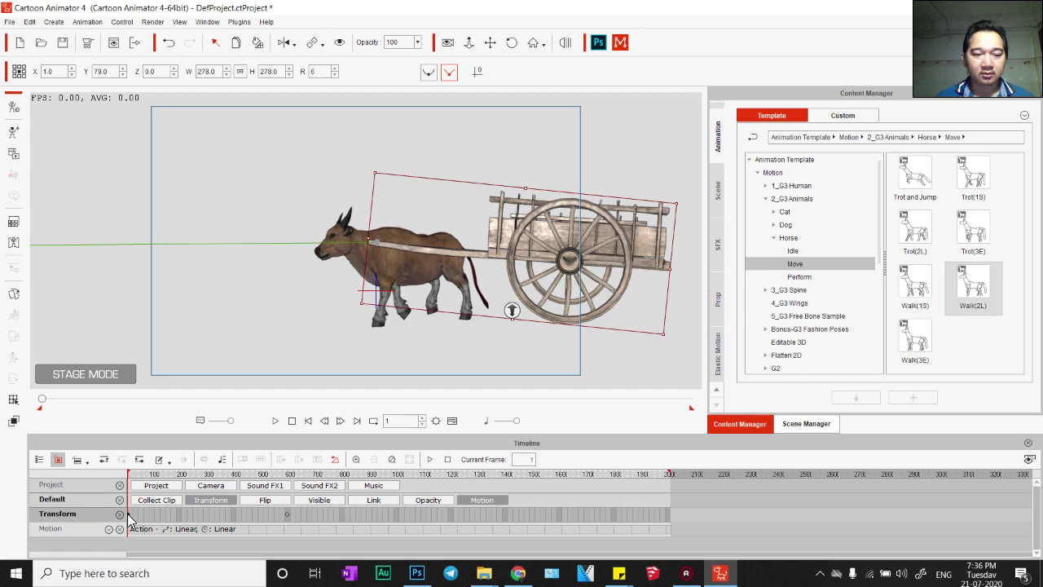
click(285, 515)
key(ctrl+v)
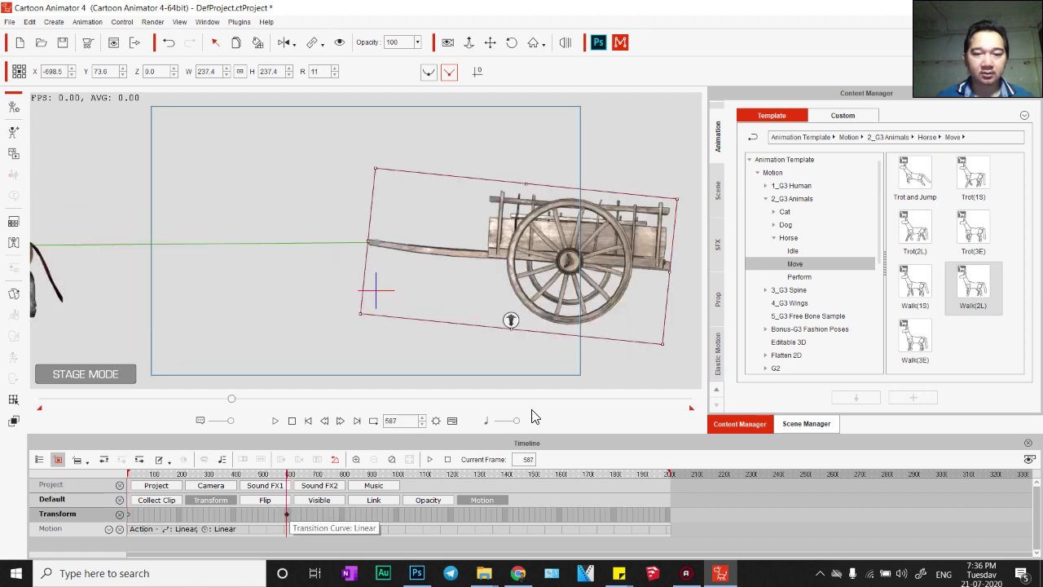
drag(557, 289, 450, 283)
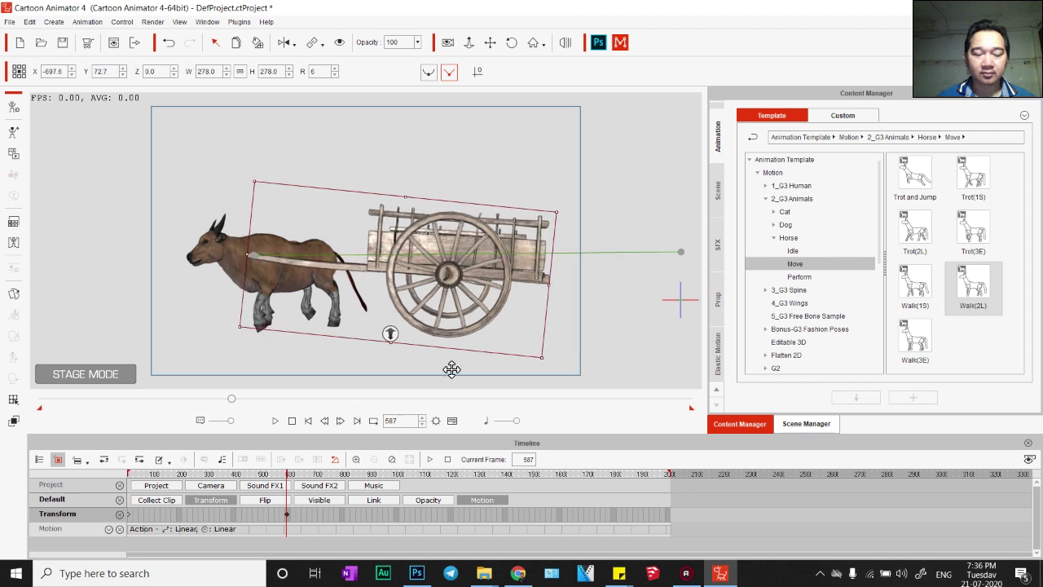
- Shift the cart's Transform key from frame 587 onto frame 590 and nudge the cart into line with the cow
scroll(289, 516, up, 5)
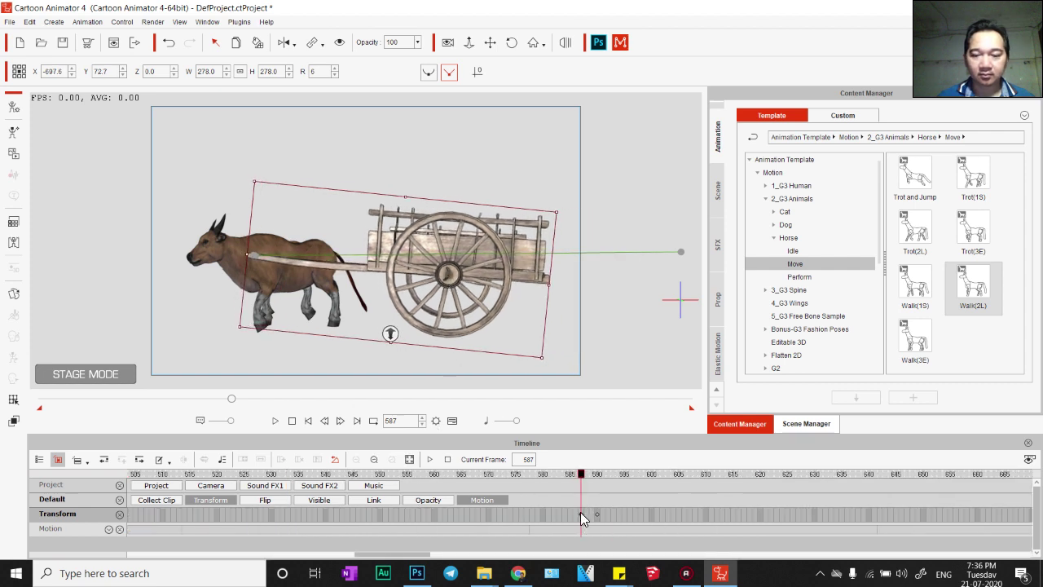
click(600, 516)
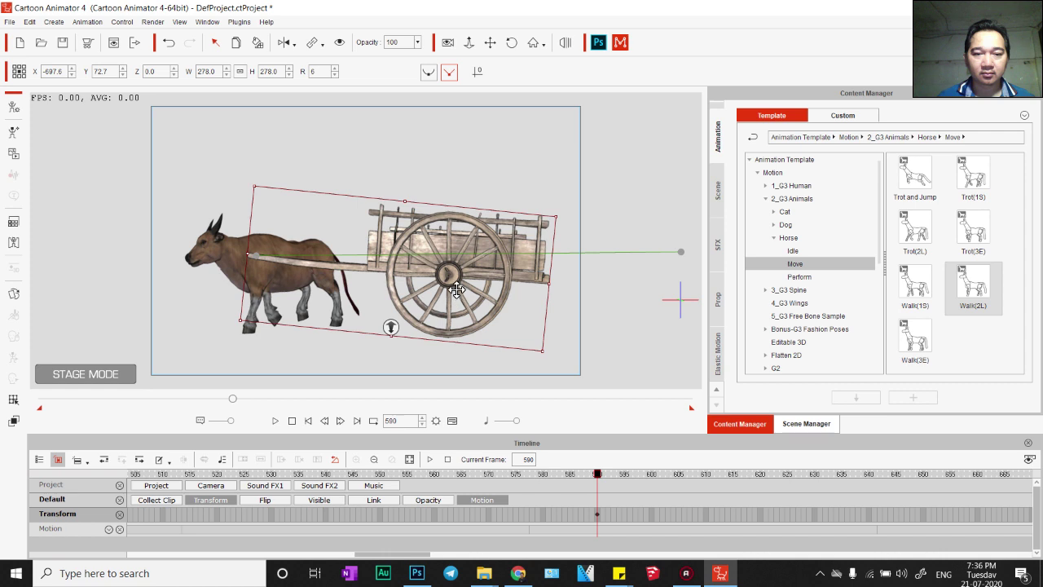
drag(457, 289, 448, 283)
- Preview the cow and cart travelling together from frame 1
click(274, 420)
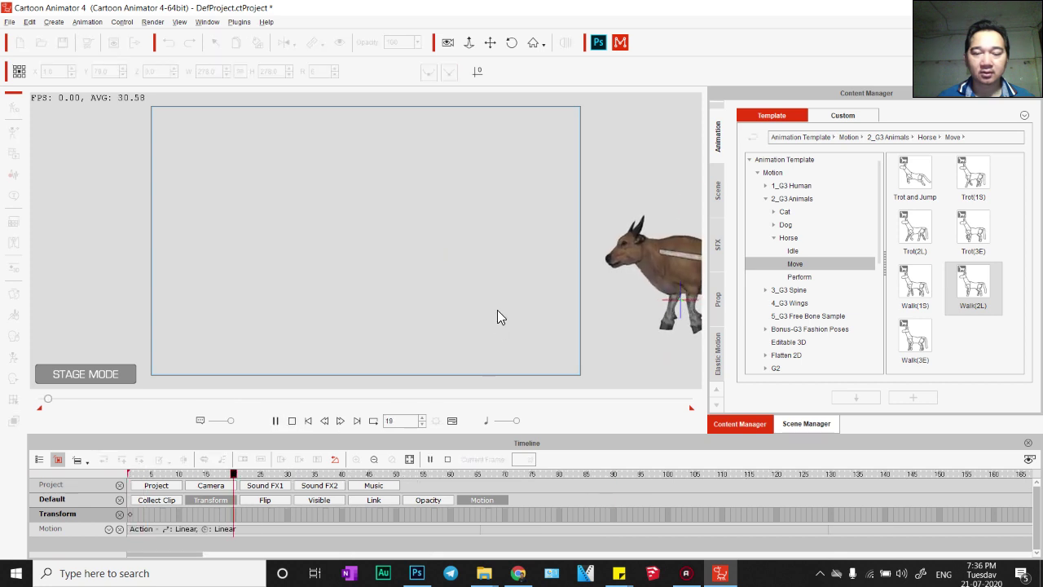
click(291, 420)
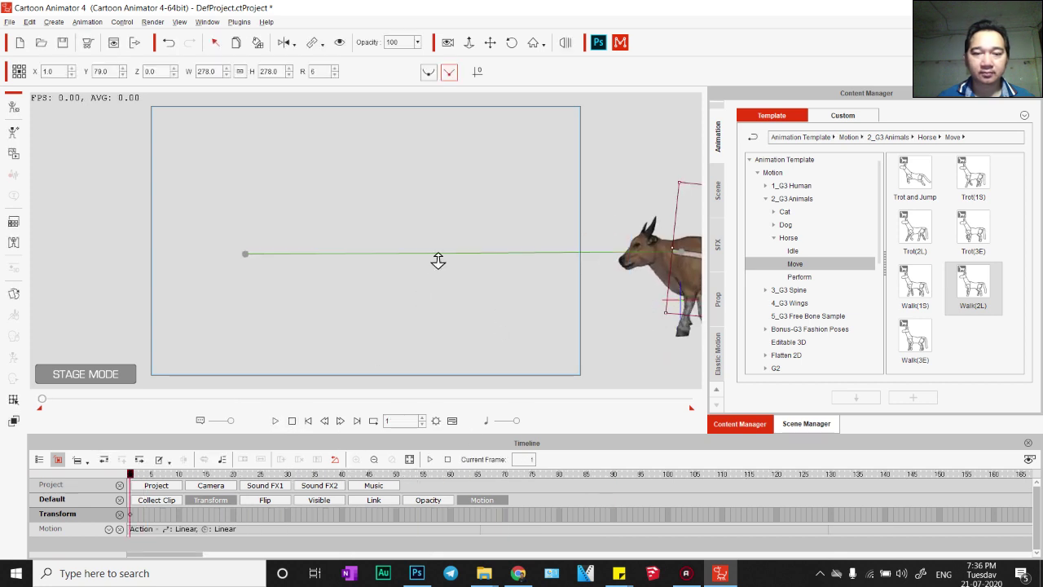
click(275, 421)
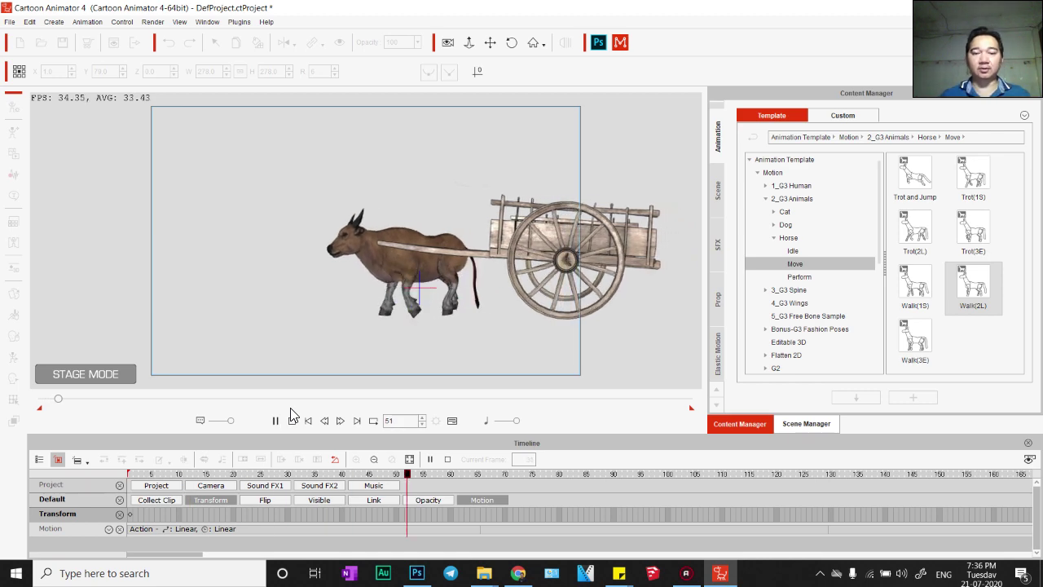
click(292, 420)
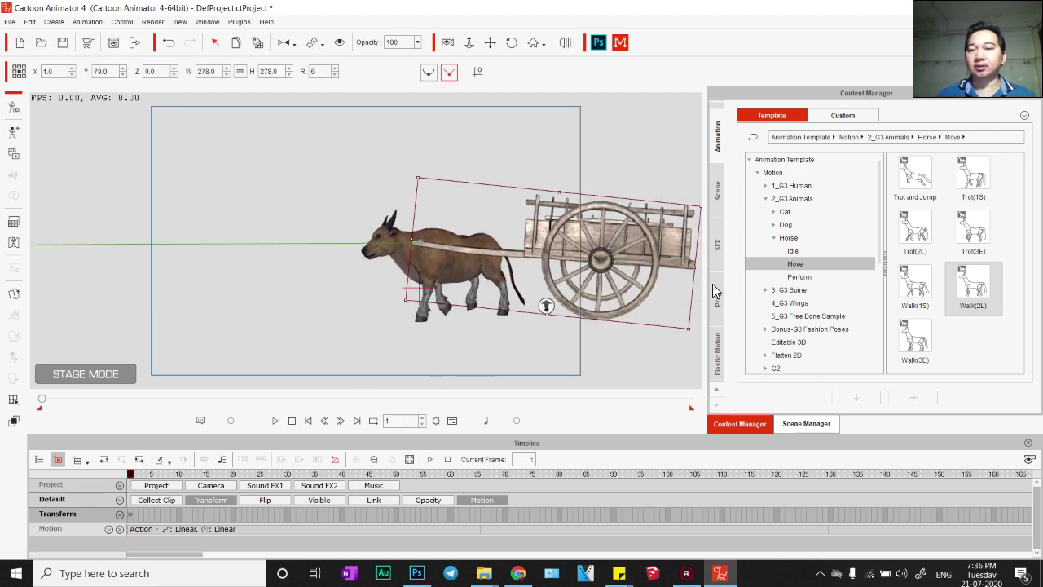
- Add the Elastic Folks male 01_S actor from the G3 Human templates and place him at the cart's front, about X 171.1, Y 67.9
scroll(714, 192, up, 2)
click(719, 181)
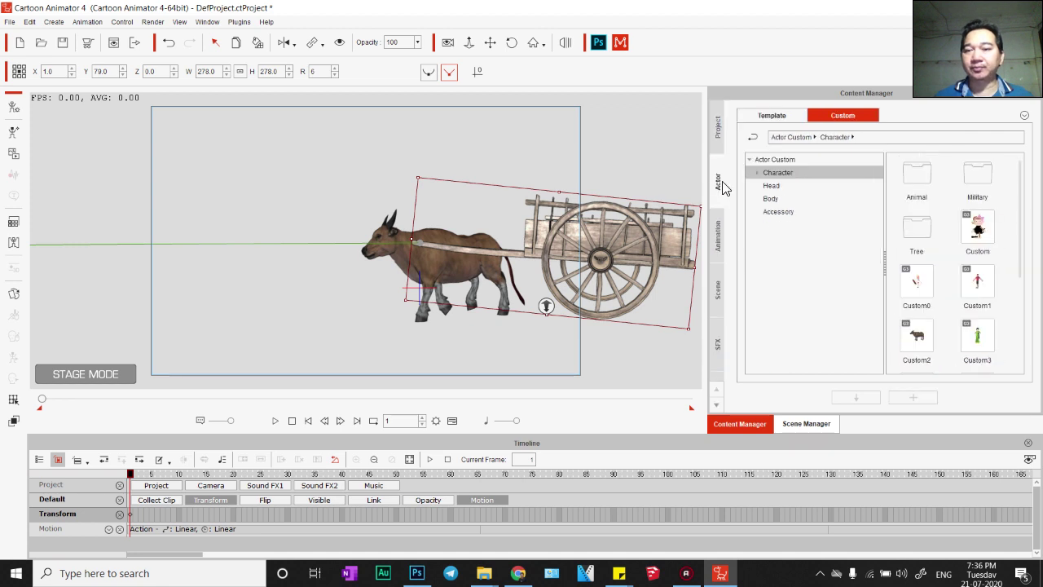
click(779, 186)
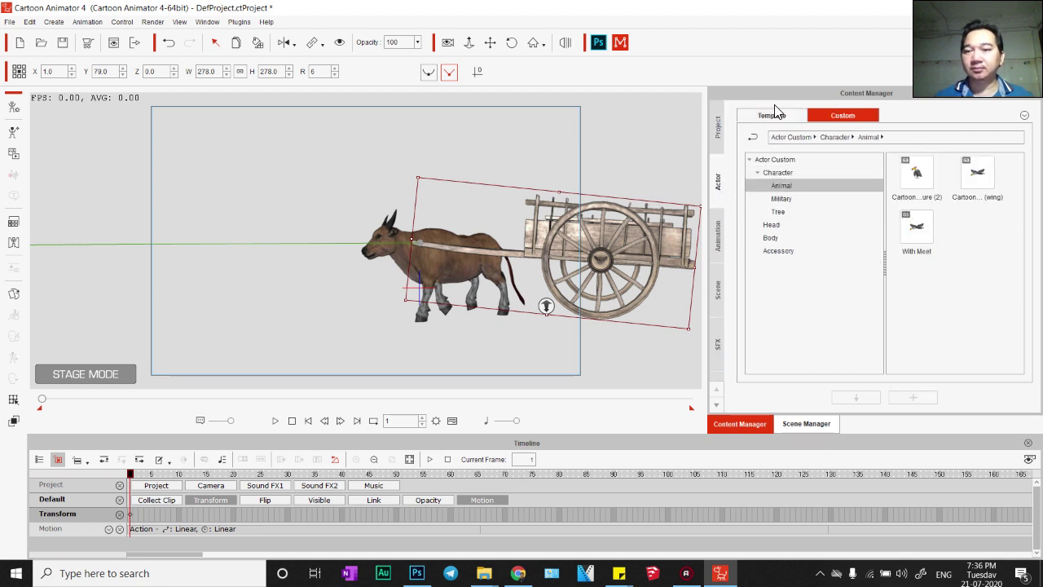
click(772, 115)
click(871, 275)
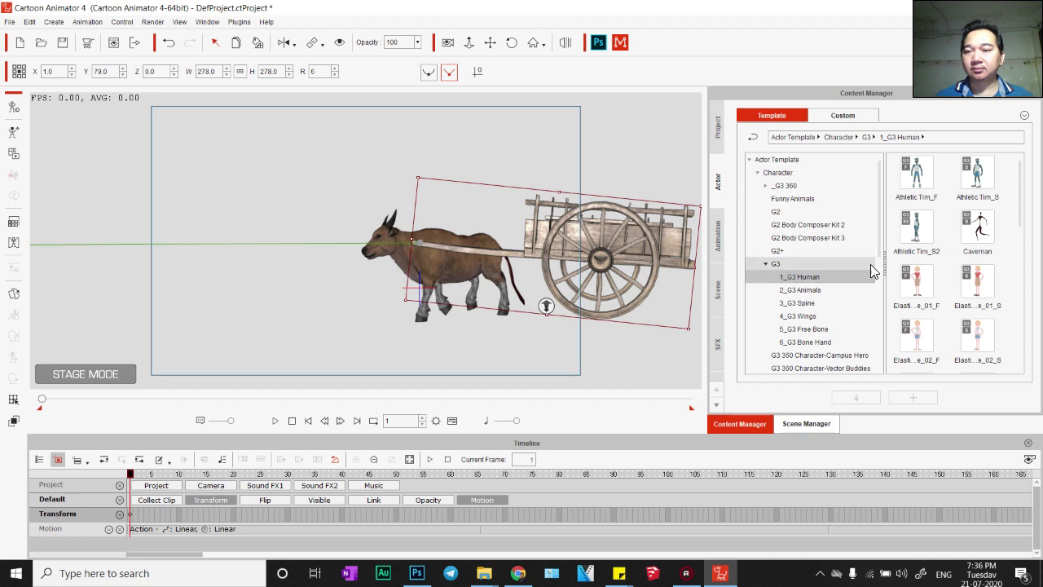
scroll(969, 291, down, 5)
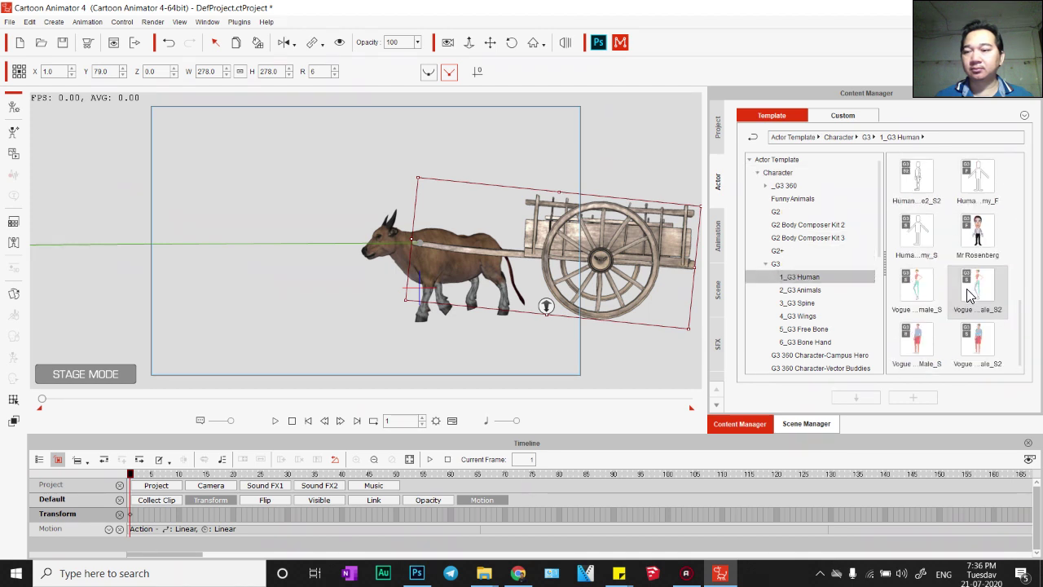
scroll(969, 291, up, 4)
drag(982, 314, 484, 160)
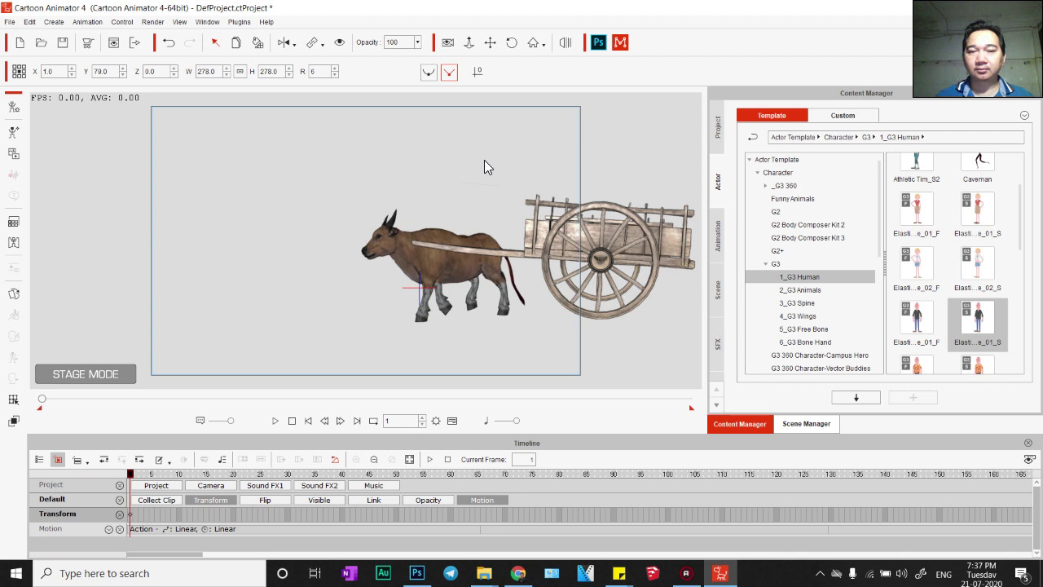
drag(484, 163, 521, 187)
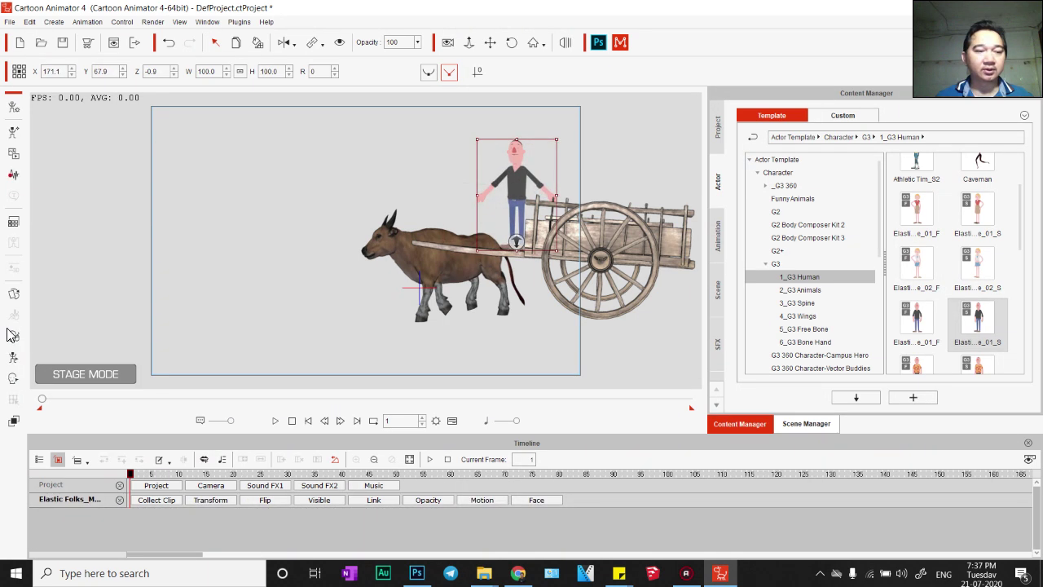
- Open the 2D Motion Key Editor for the man and lower his hip onto the cart, to about X 199.7, Y 137.6
click(13, 357)
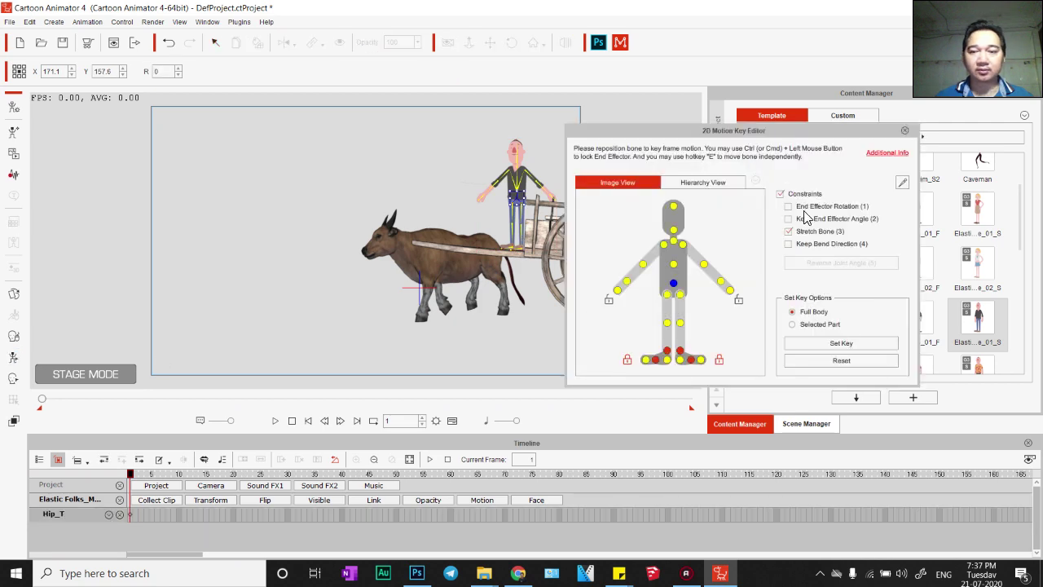
drag(693, 135, 797, 120)
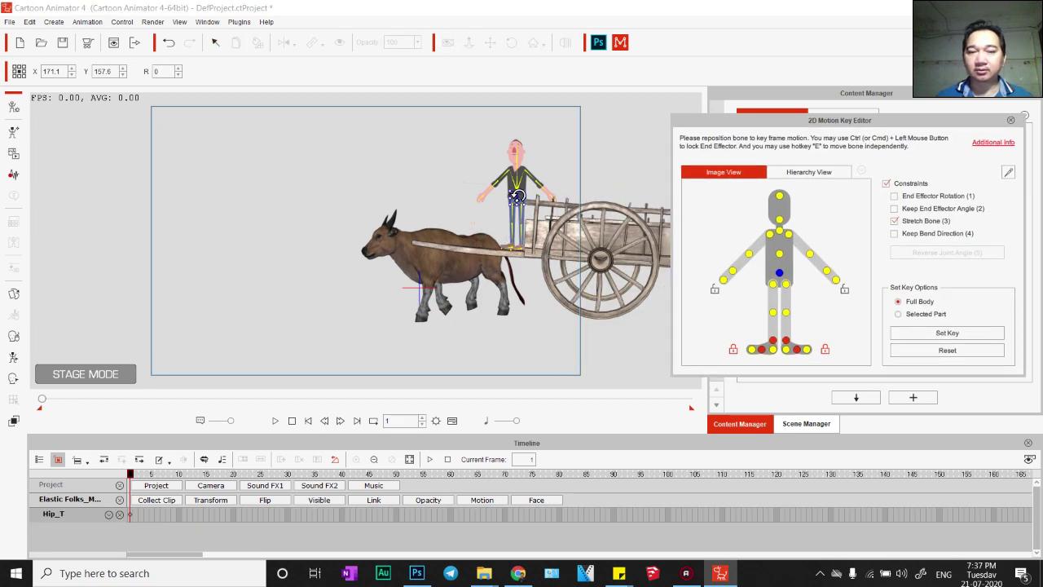
drag(519, 199, 537, 213)
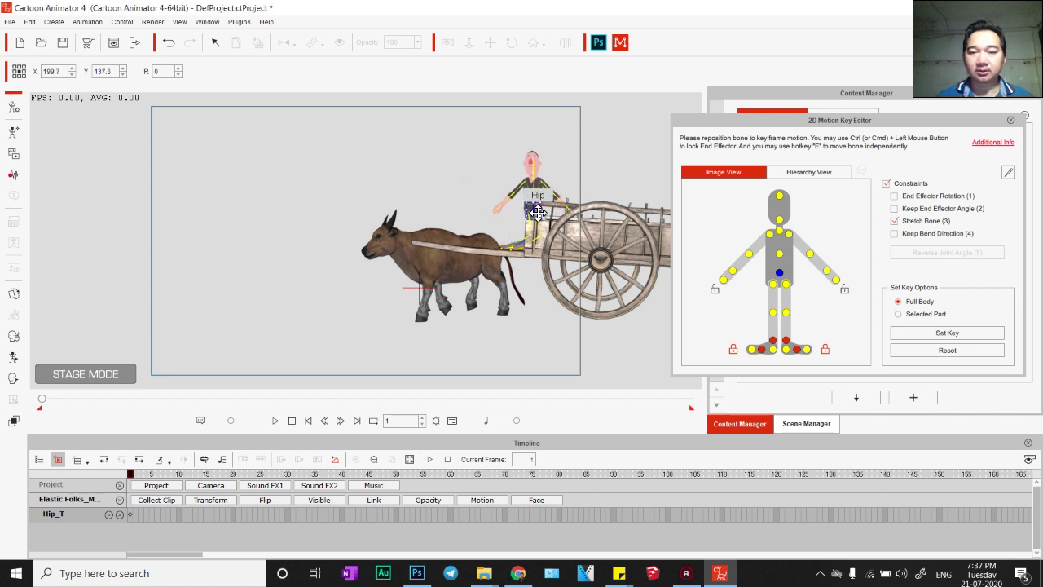
- Reverse the joint angles of the man's right and left shanks so his knees bend toward the cow
click(773, 313)
click(905, 253)
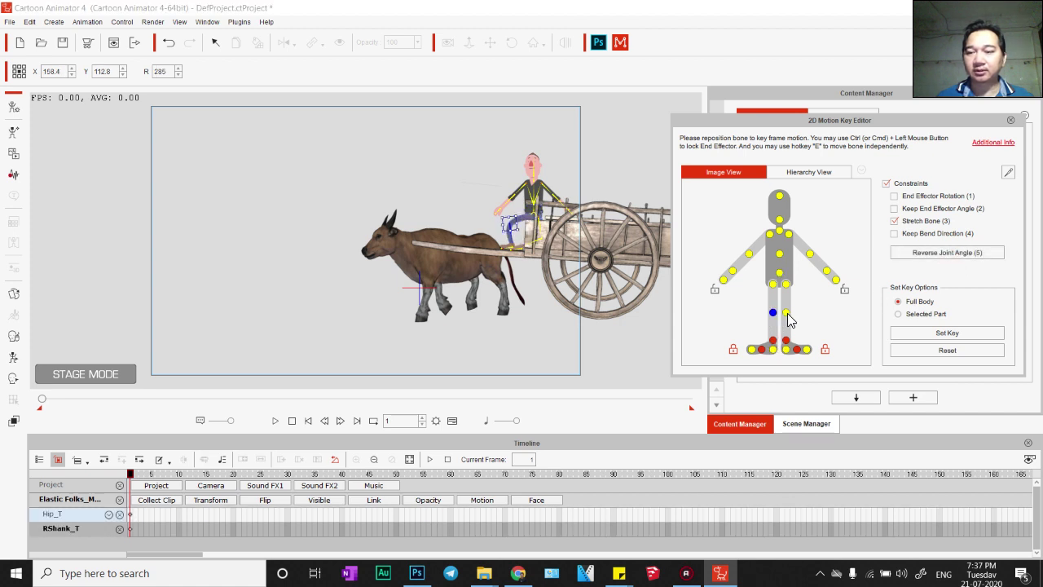
click(785, 313)
click(926, 254)
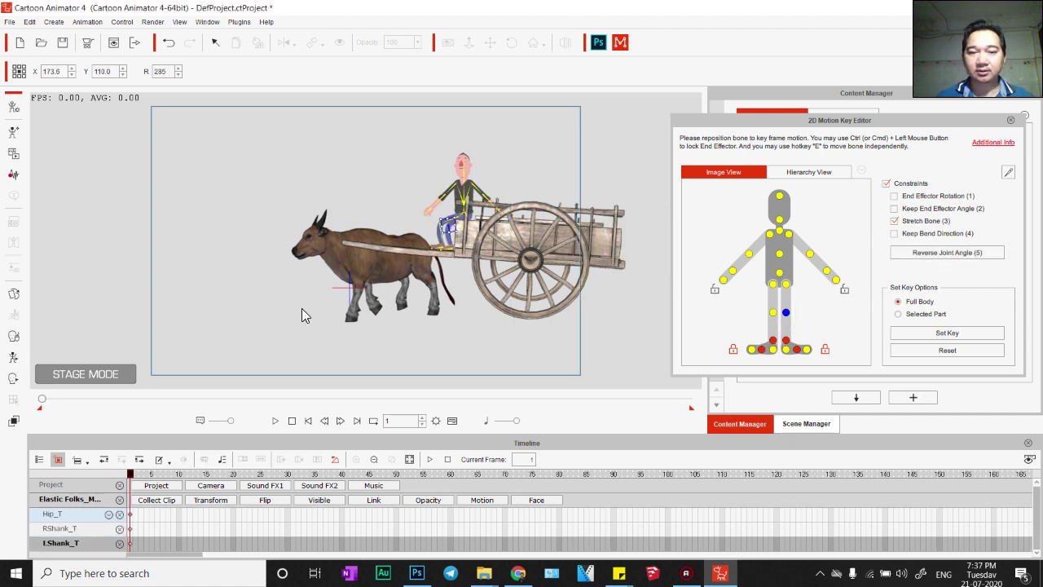
- Stretch the man's right and left hands forward toward the cow, the left to about X 128.9, Y 155.8, and close the motion editor
scroll(331, 138, up, 2)
drag(362, 228, 392, 204)
click(733, 271)
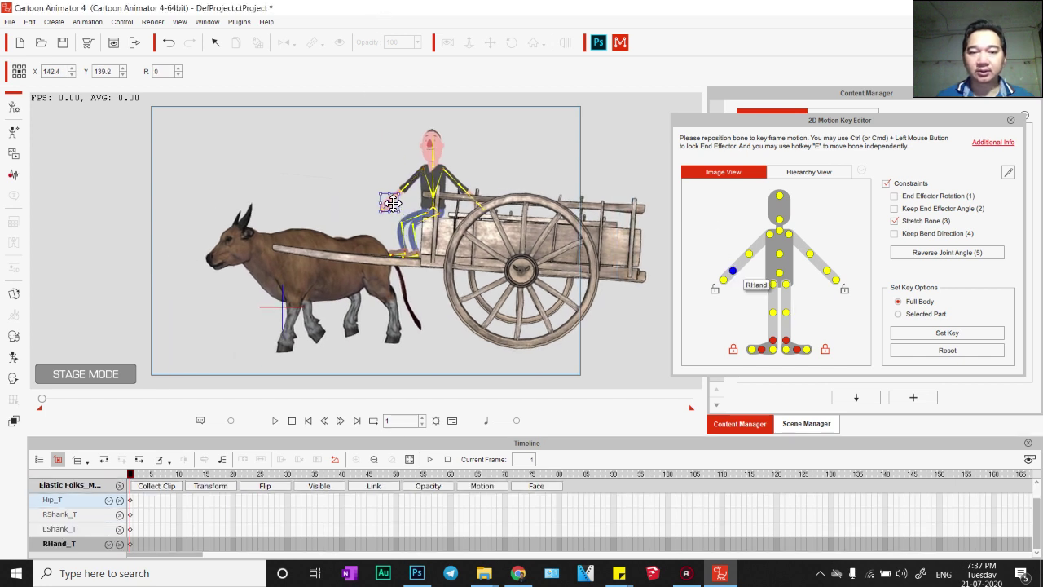
click(829, 272)
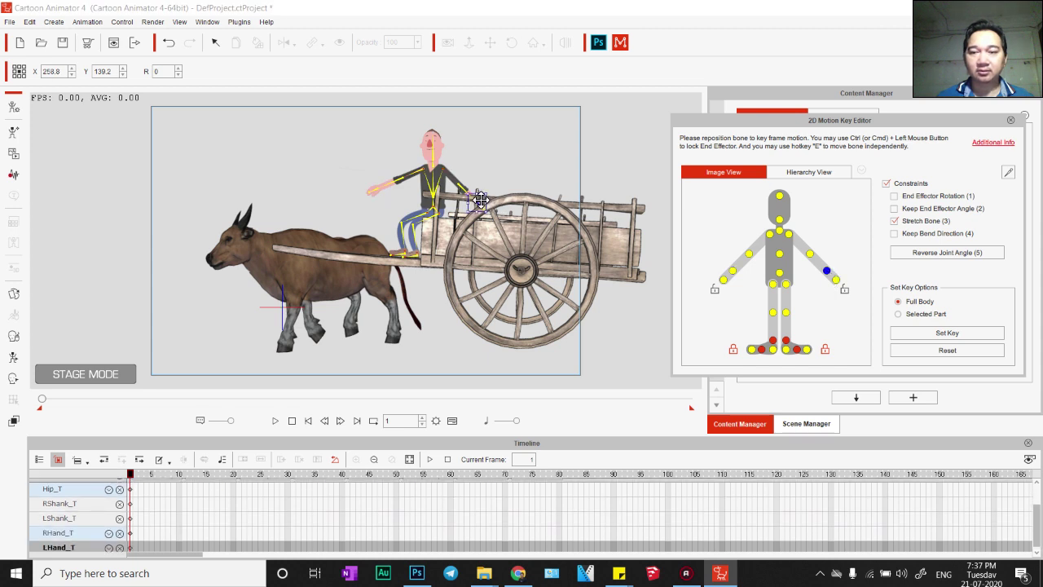
drag(481, 200, 399, 196)
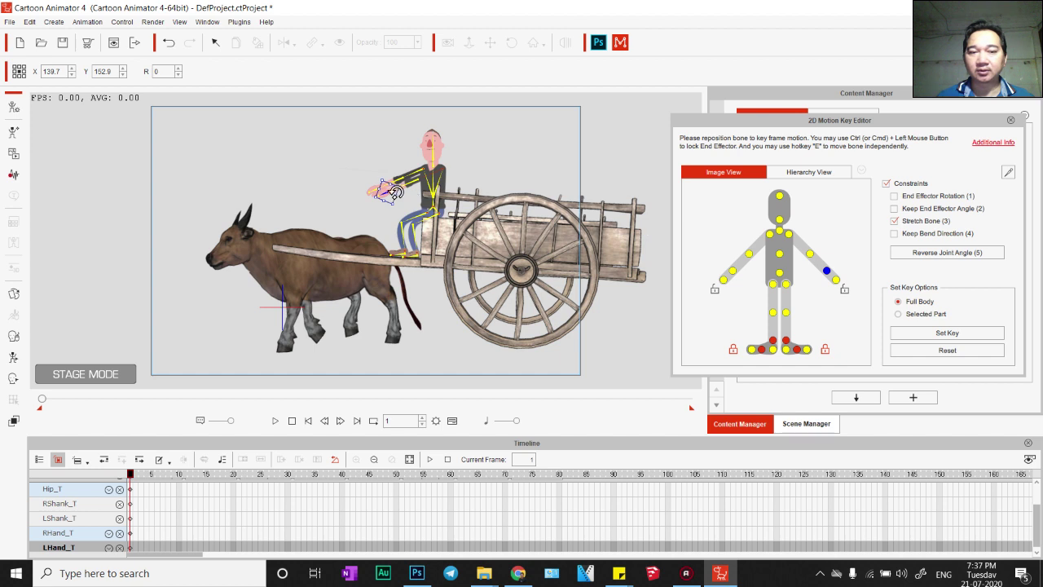
drag(350, 202, 403, 196)
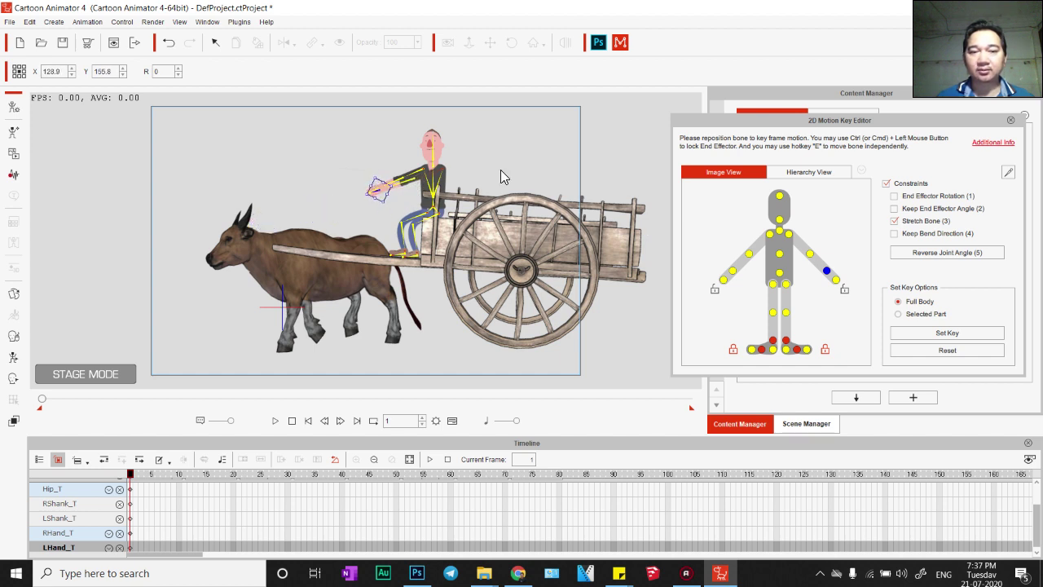
click(1011, 121)
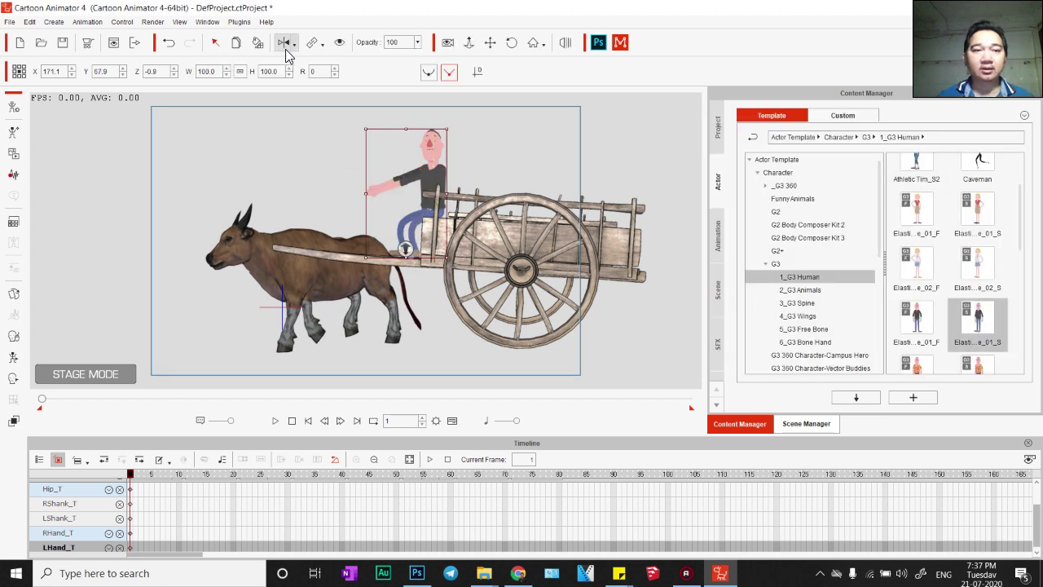
- Link the seated man to the cart
click(317, 45)
click(435, 262)
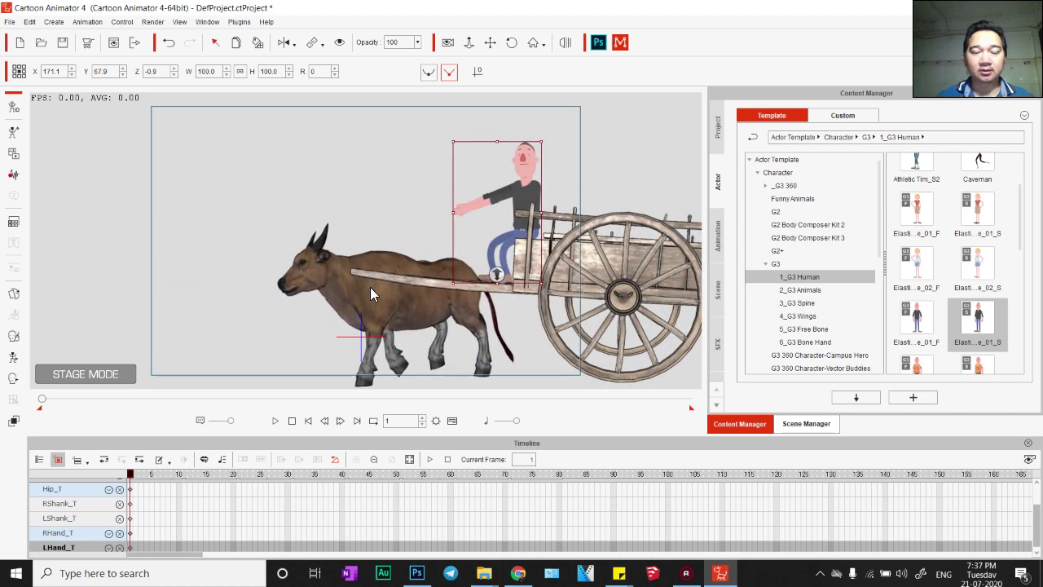
click(279, 219)
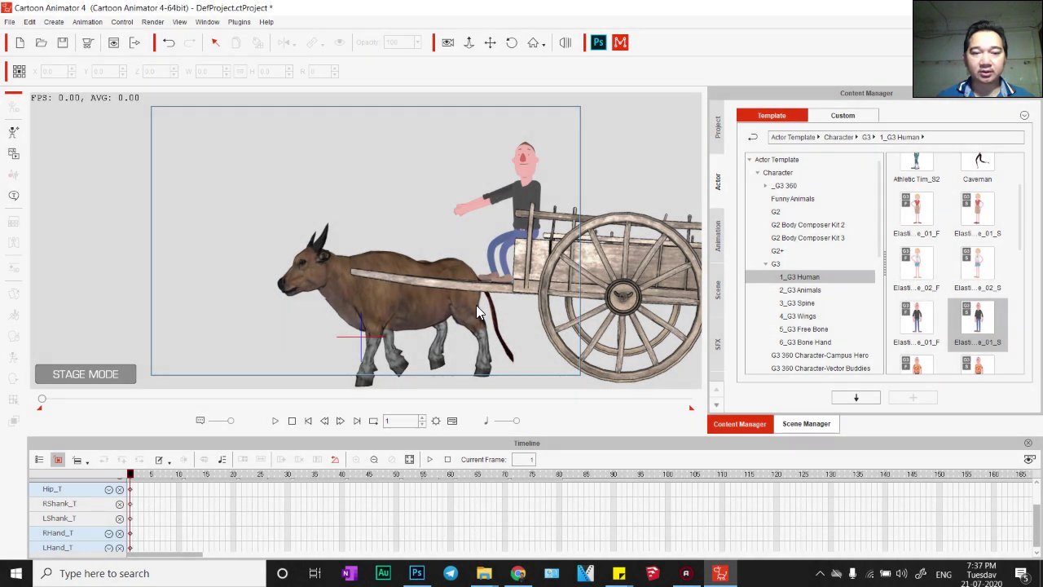
drag(261, 110, 582, 398)
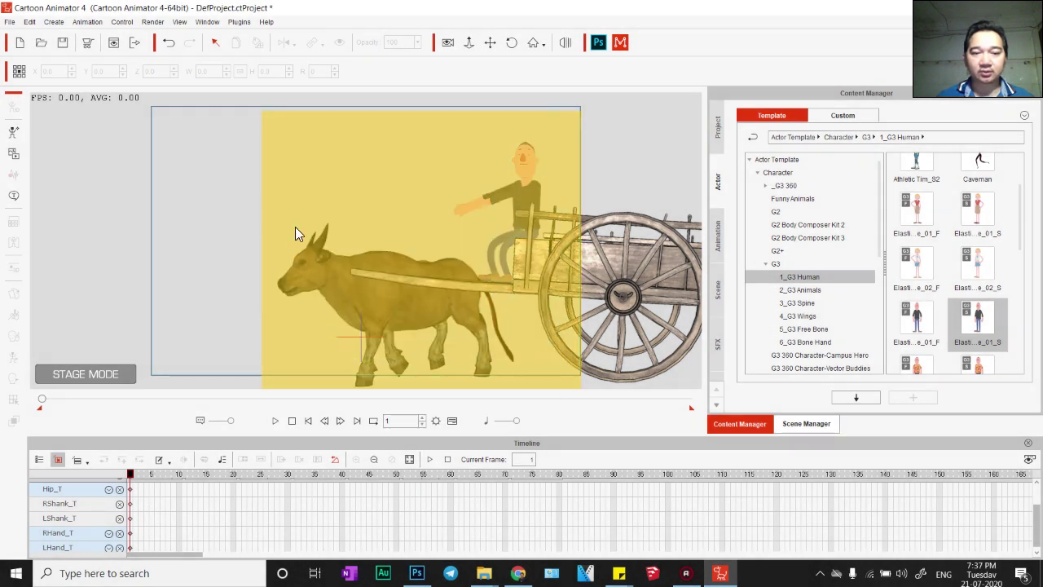
click(342, 253)
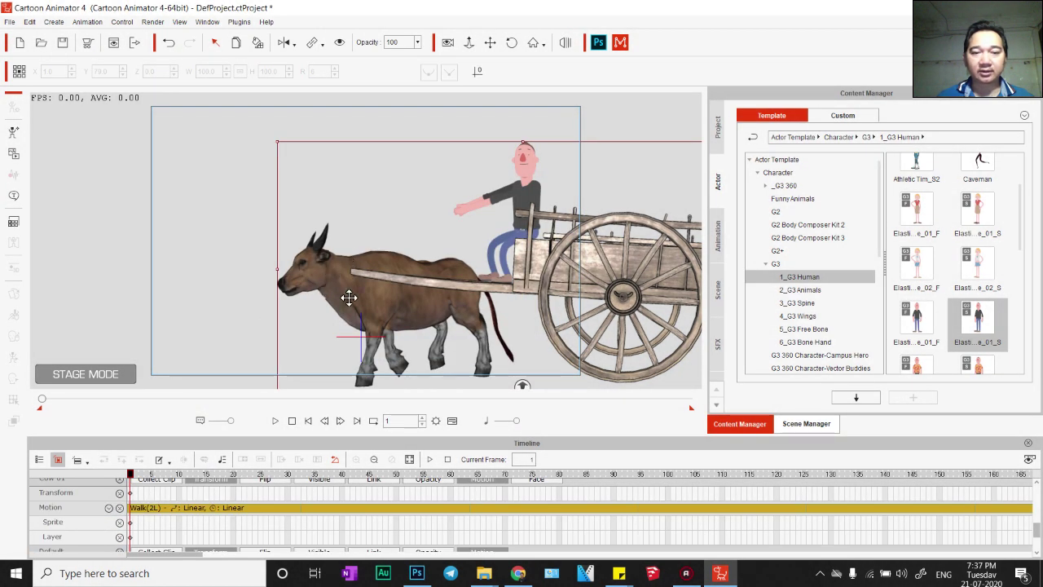
- Switch to Photoshop with a new blank PSD document and close the Saree Dress.psd document
click(598, 44)
click(750, 163)
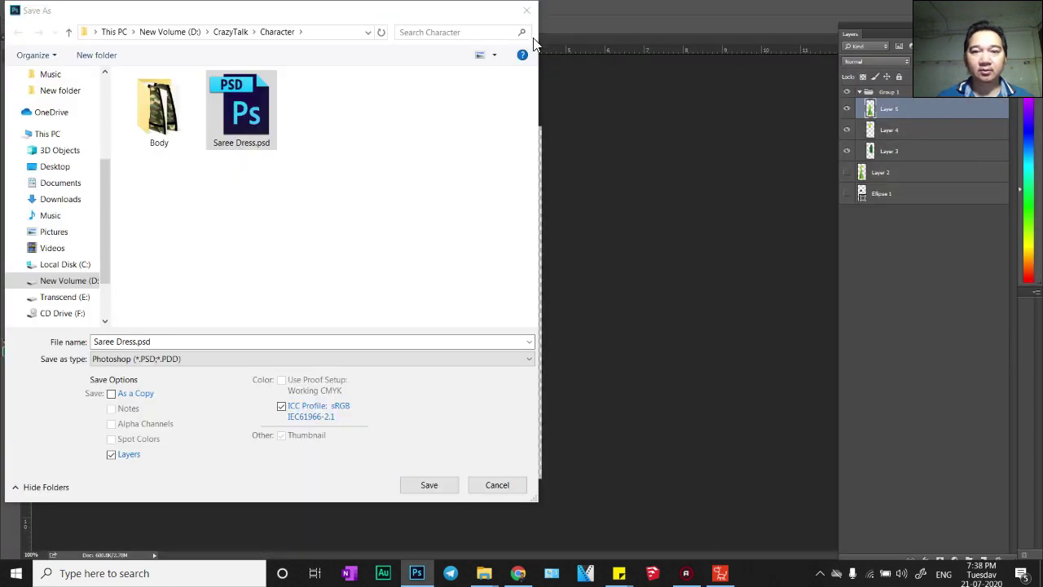
click(528, 11)
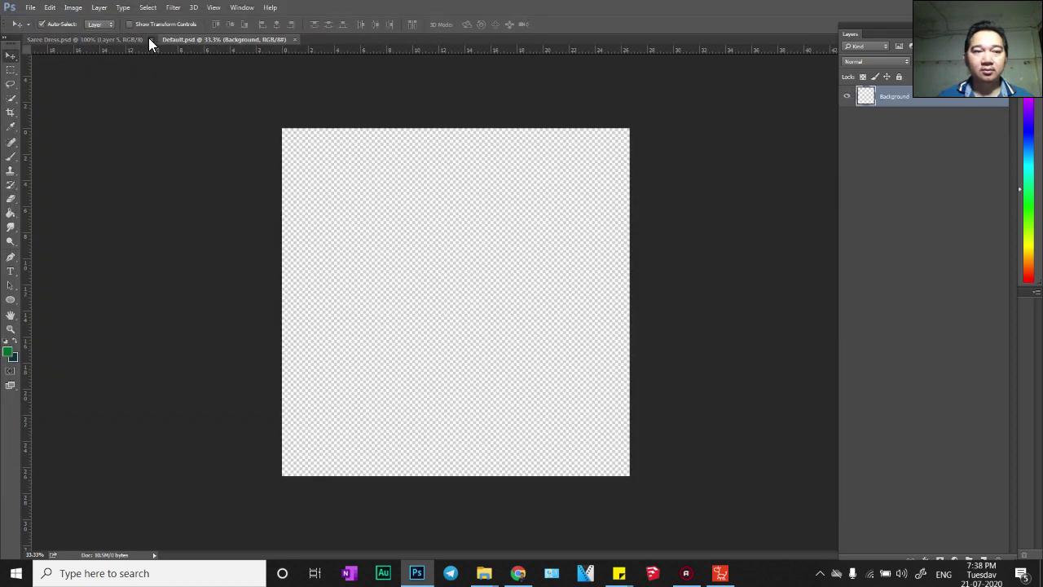
click(150, 39)
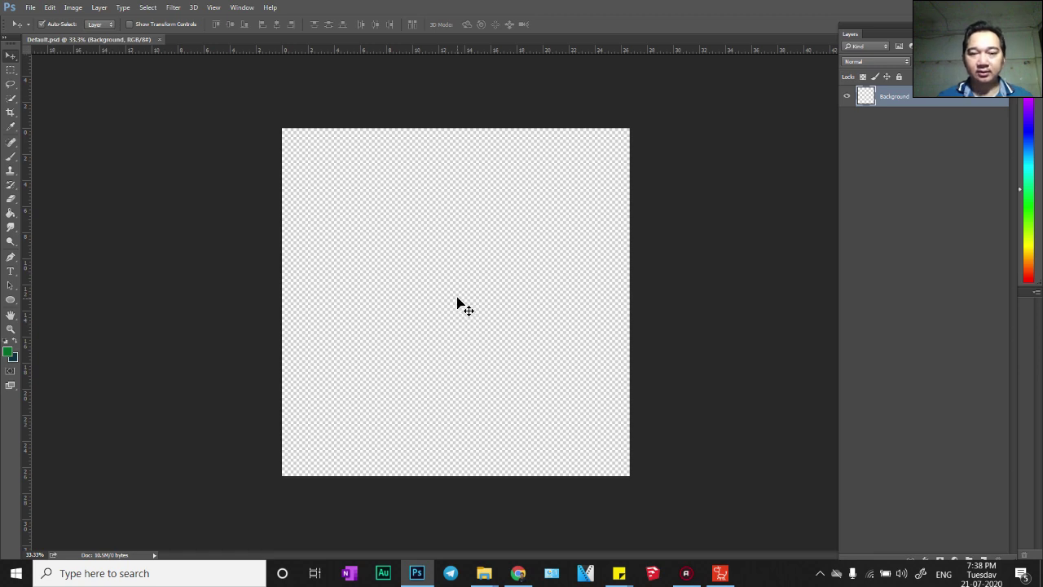
- Capture a screen snip of the cow, driver and cart in Cartoon Animator and paste it into Photoshop's Default.psd as a drawing reference
key(alt+Tab)
key(super+shift+s)
drag(242, 113, 648, 358)
key(alt+Tab)
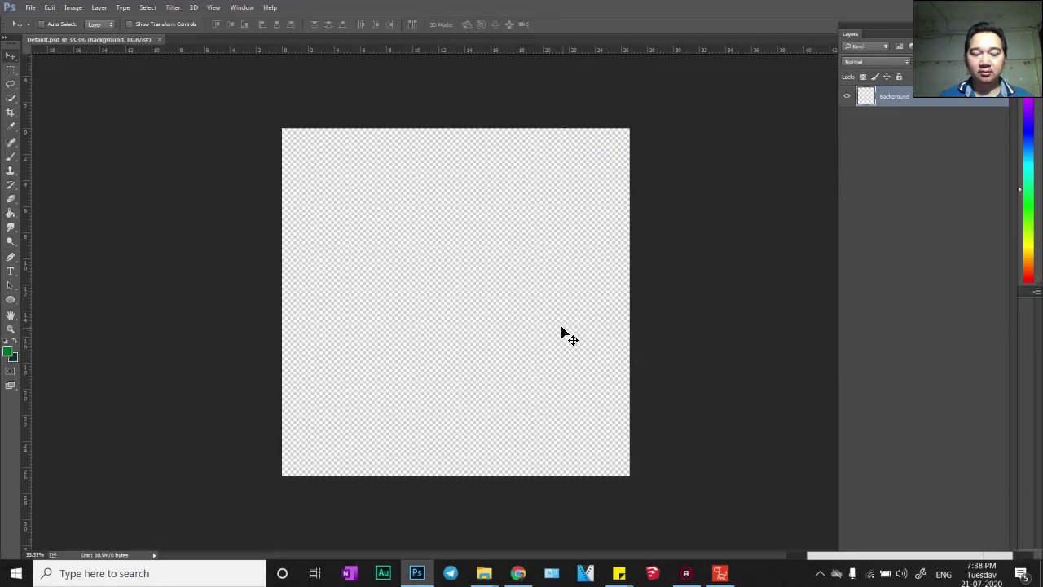
key(ctrl+v)
- Enlarge the pasted reference image to about 227% so it nearly spans the canvas width
key(ctrl+t)
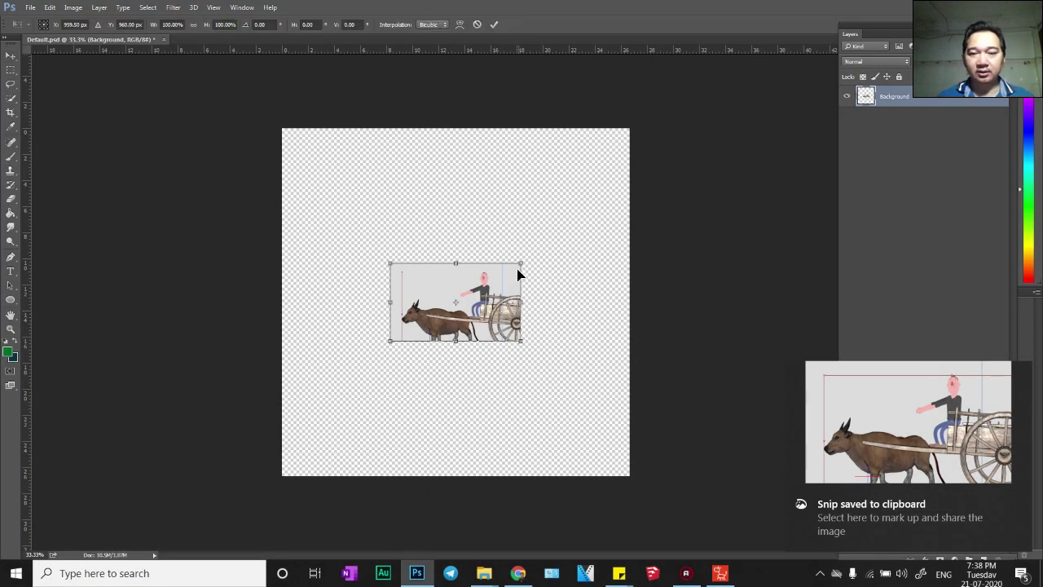
drag(521, 263, 601, 215)
drag(358, 369, 304, 395)
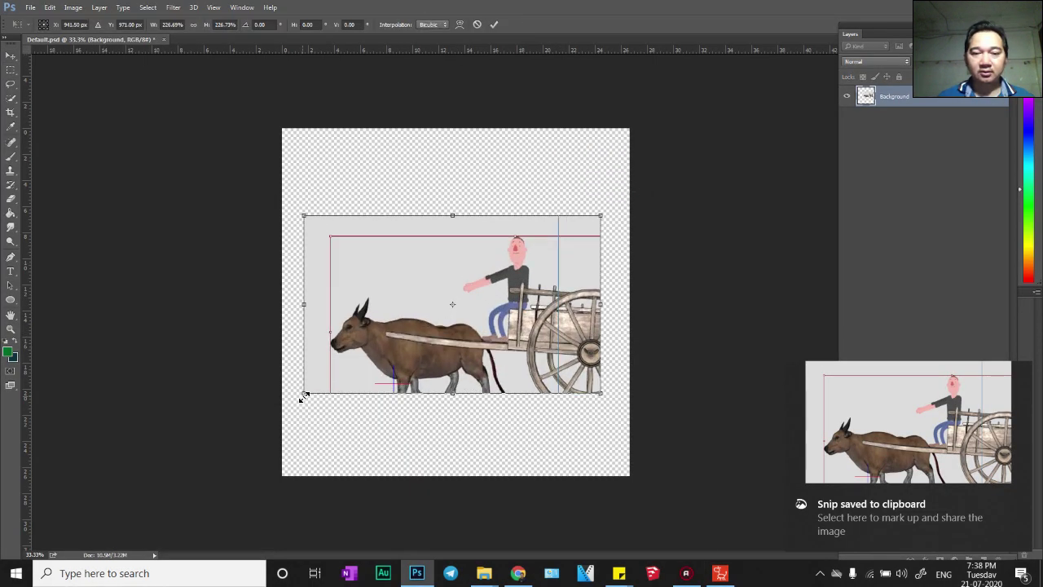
key(Return)
- Draw a thin, curved black strap shape about 90 × 179 px around the cow's neck with the Pen tool
key(ctrl+plus)
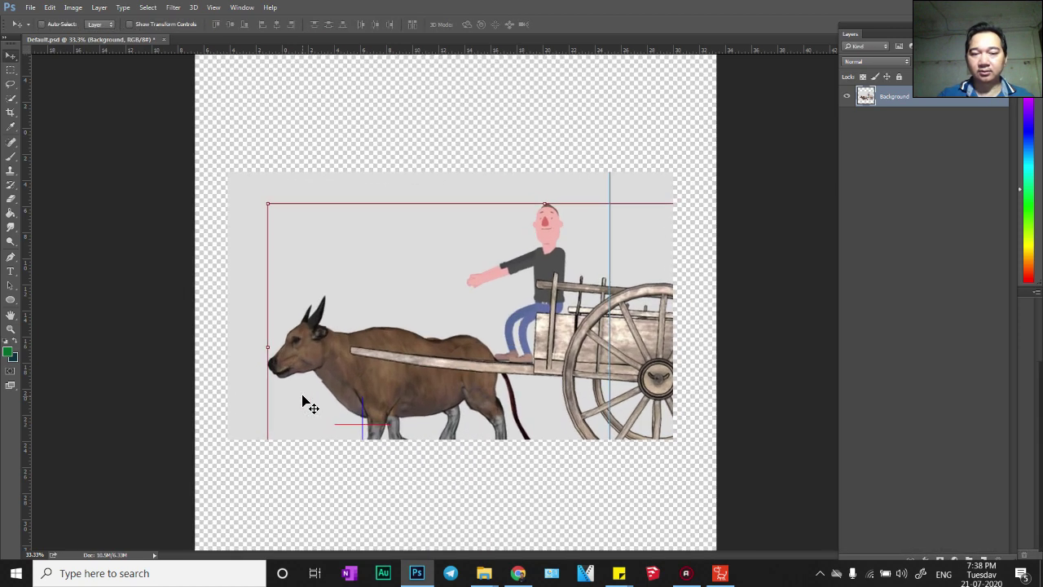
key(ctrl+plus)
key(space)
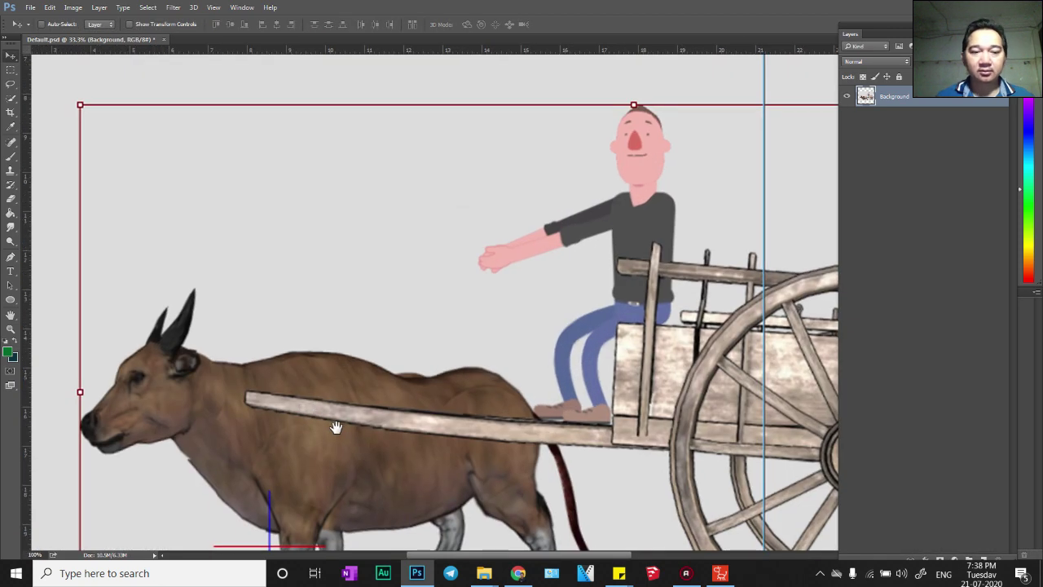
drag(344, 417, 369, 353)
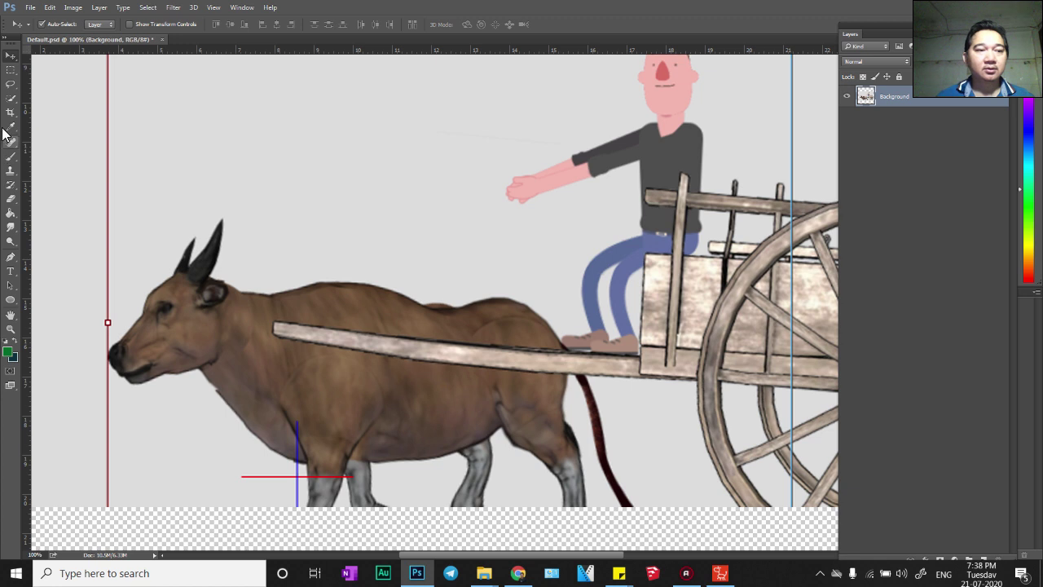
click(14, 258)
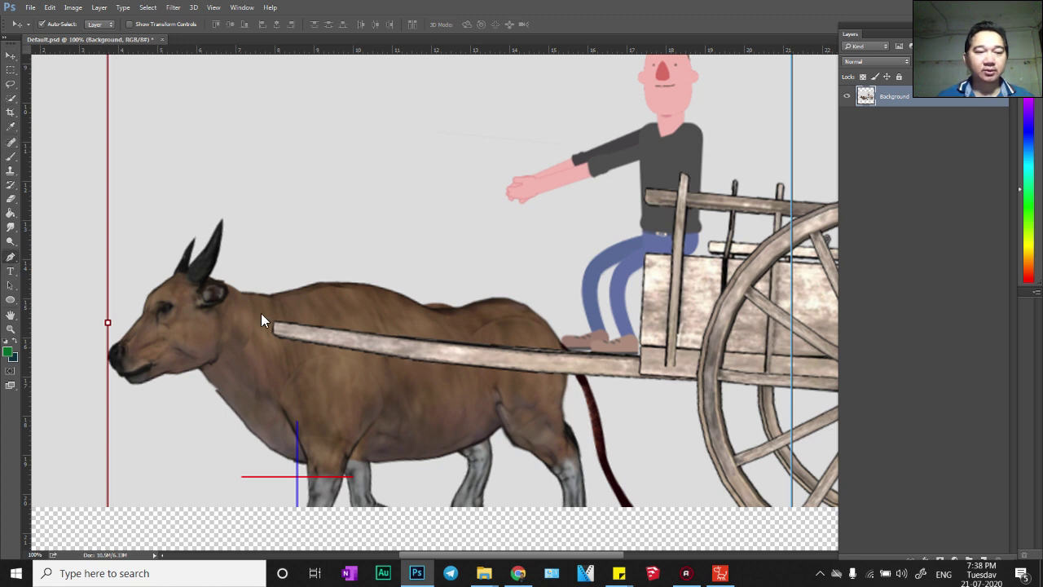
click(8, 340)
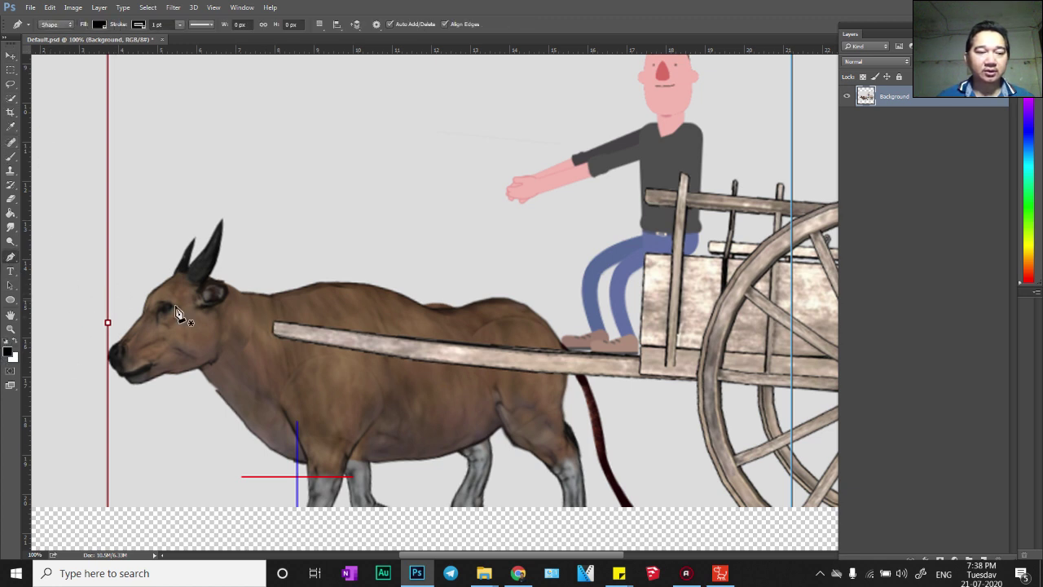
click(253, 295)
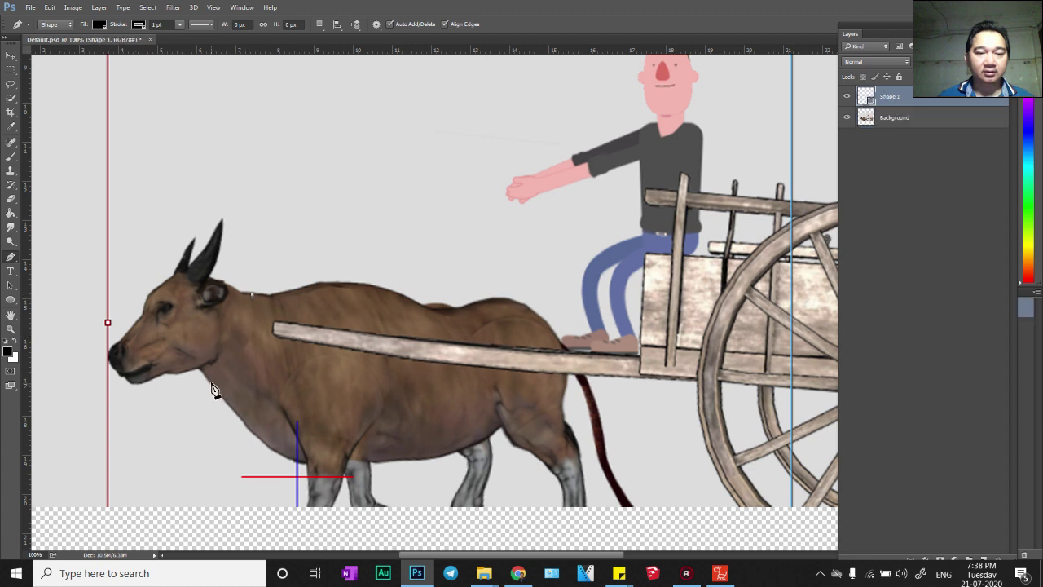
drag(190, 392, 189, 391)
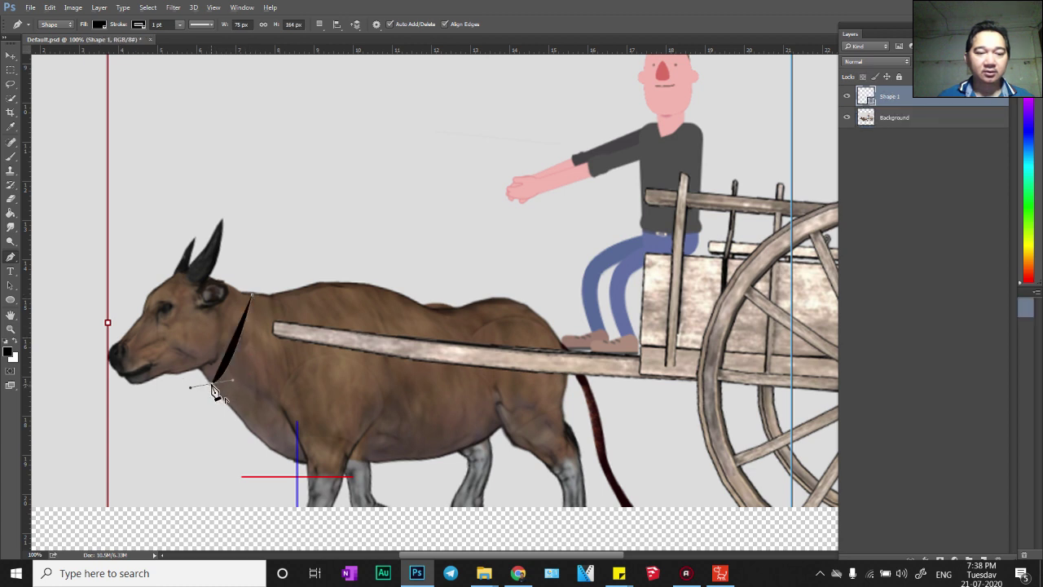
click(217, 393)
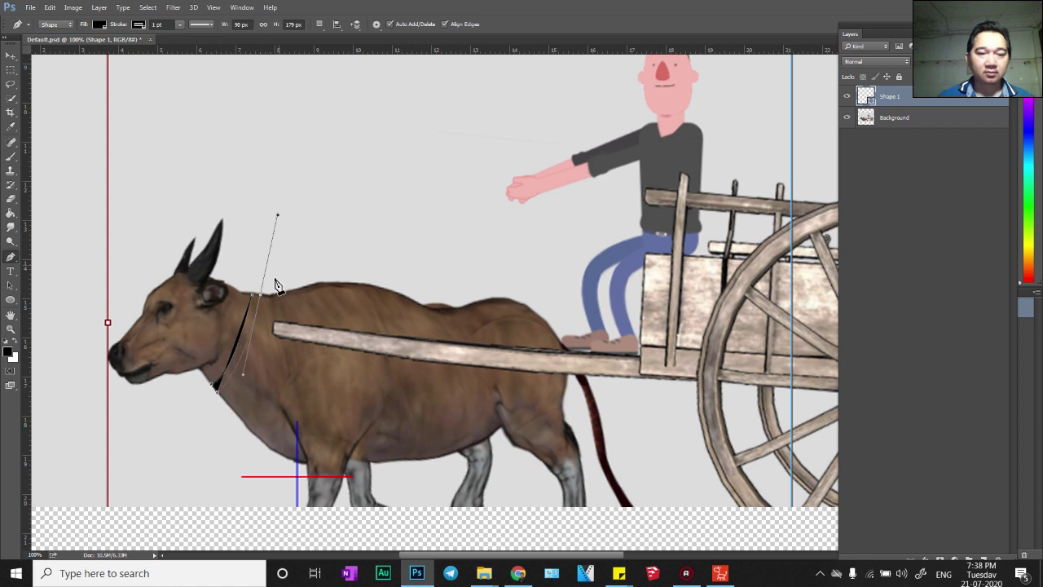
click(261, 296)
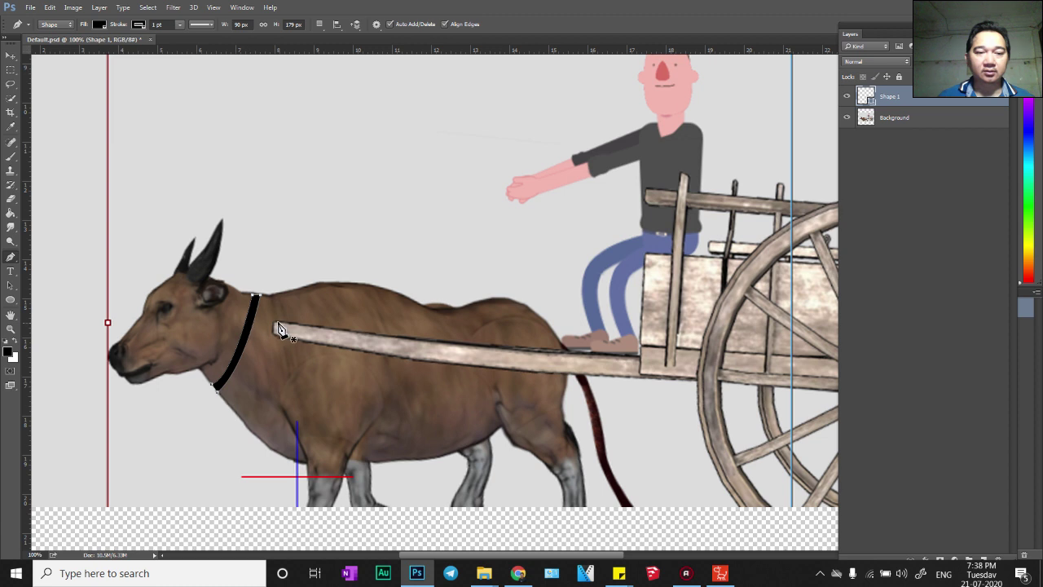
- Draw a curved black rein shape about 512 × 253 px from the driver's hands to the cow's neck strap
click(523, 187)
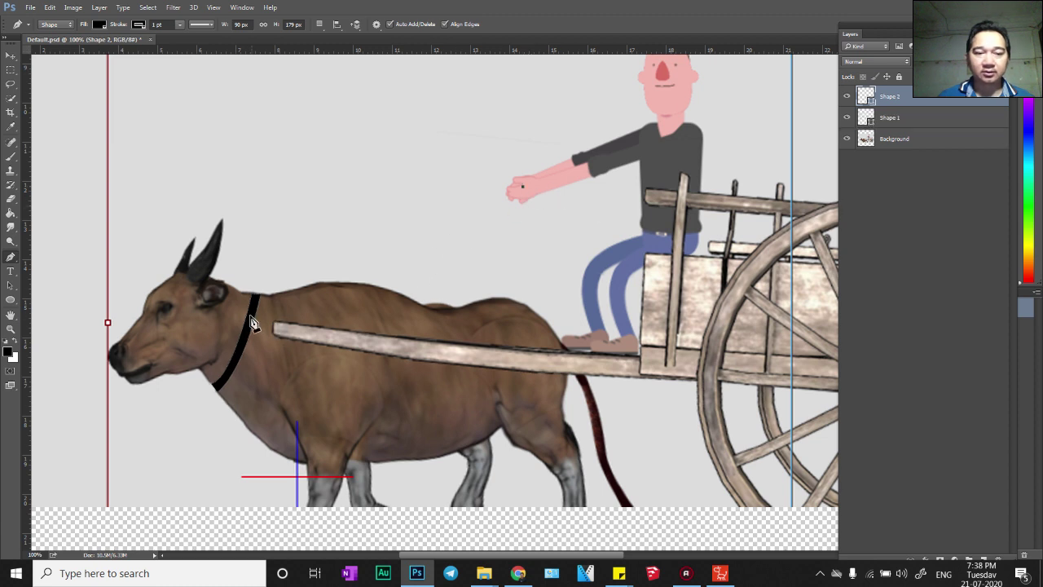
drag(253, 315, 86, 343)
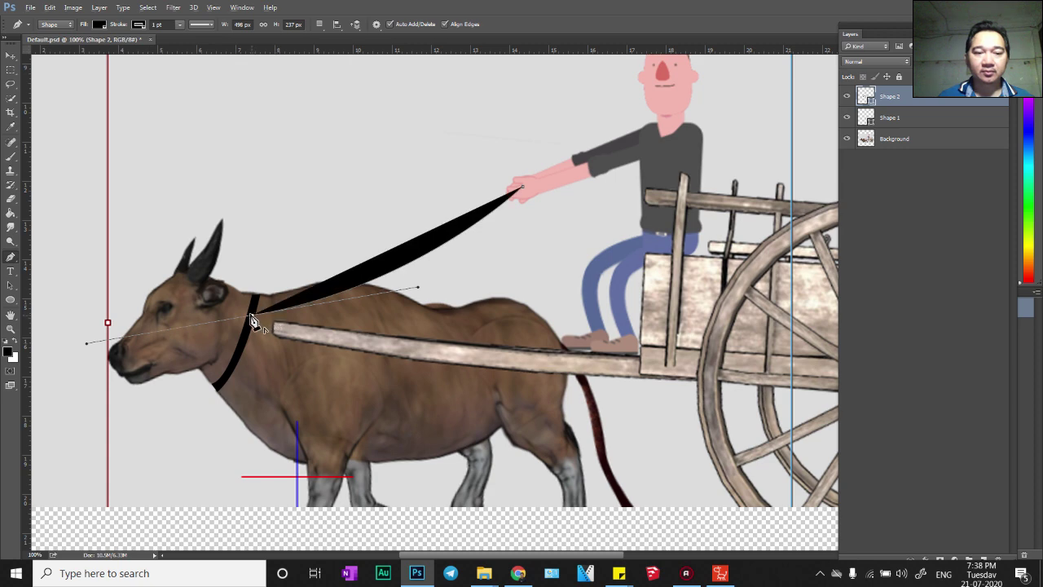
click(253, 316)
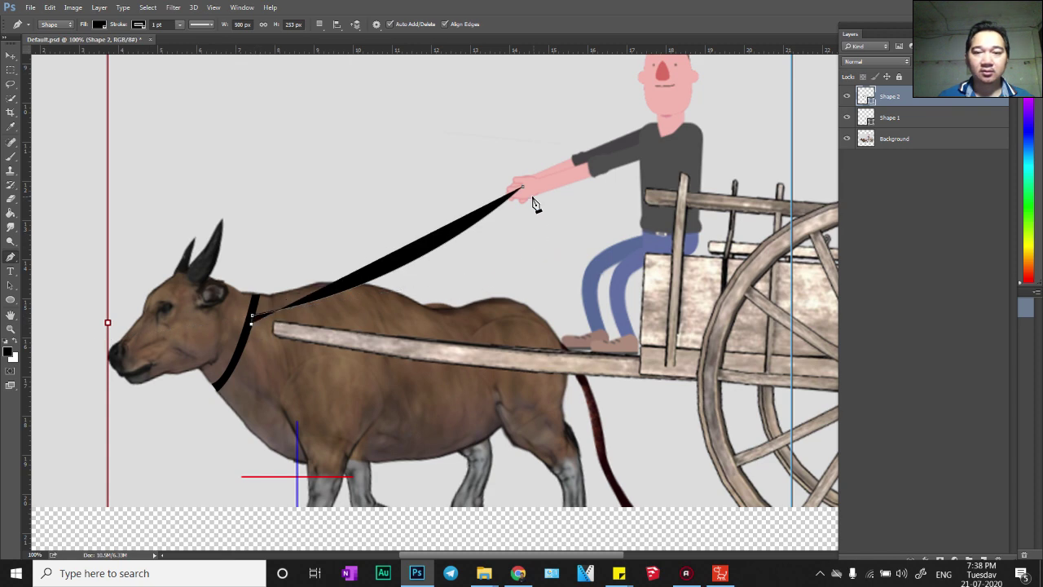
drag(526, 194, 677, 71)
click(526, 194)
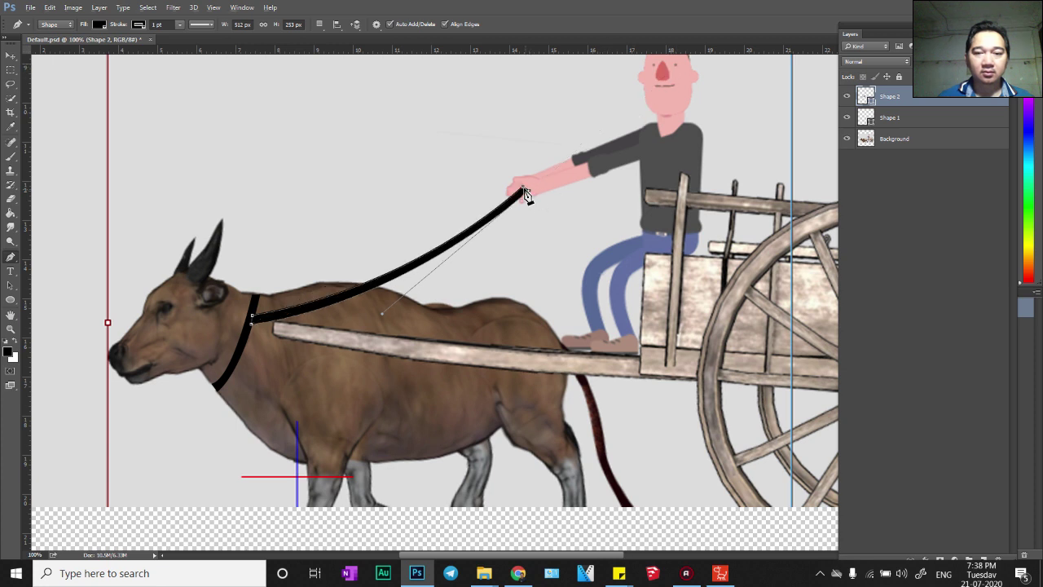
click(523, 188)
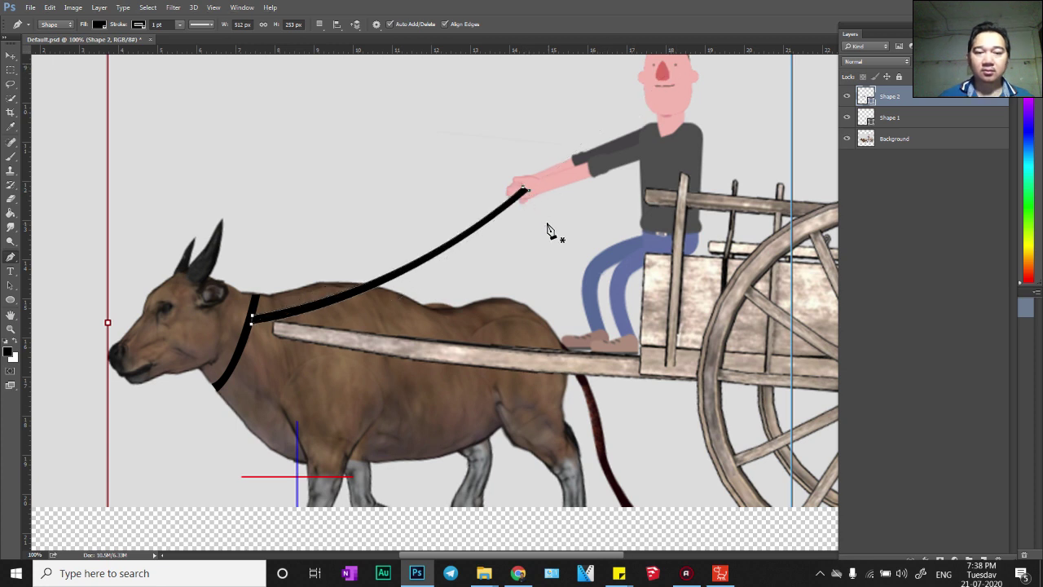
key(Return)
- Delete the Background reference layer and merge the neck strap and rein shapes into one layer
click(918, 144)
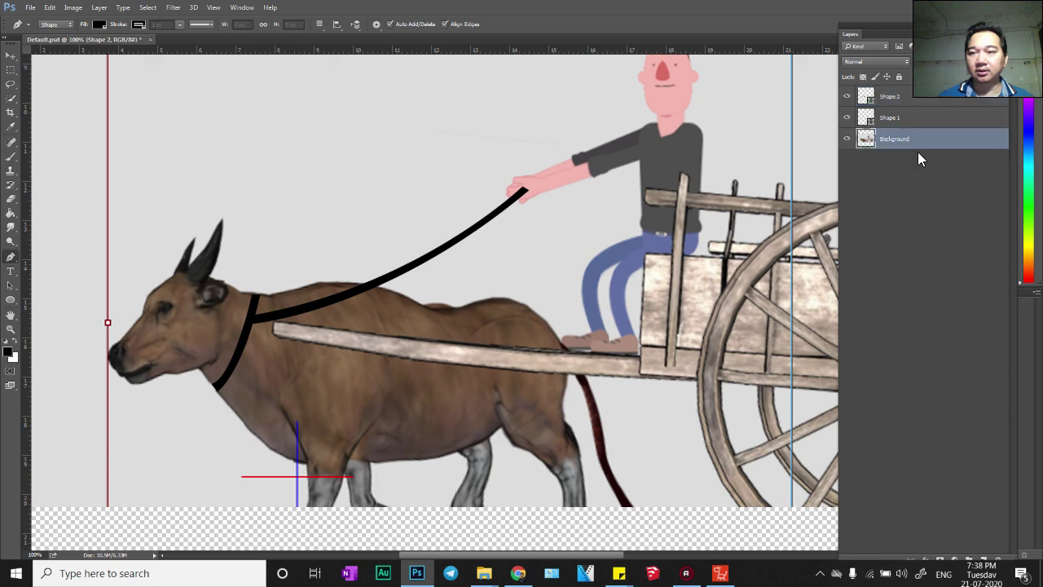
key(Delete)
shift+click(916, 101)
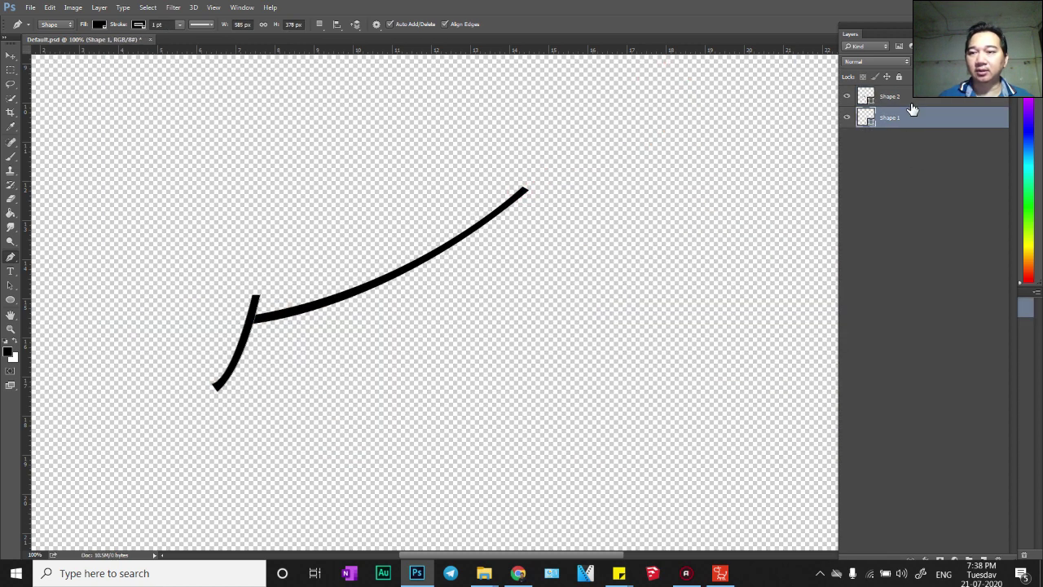
right_click(918, 103)
click(809, 252)
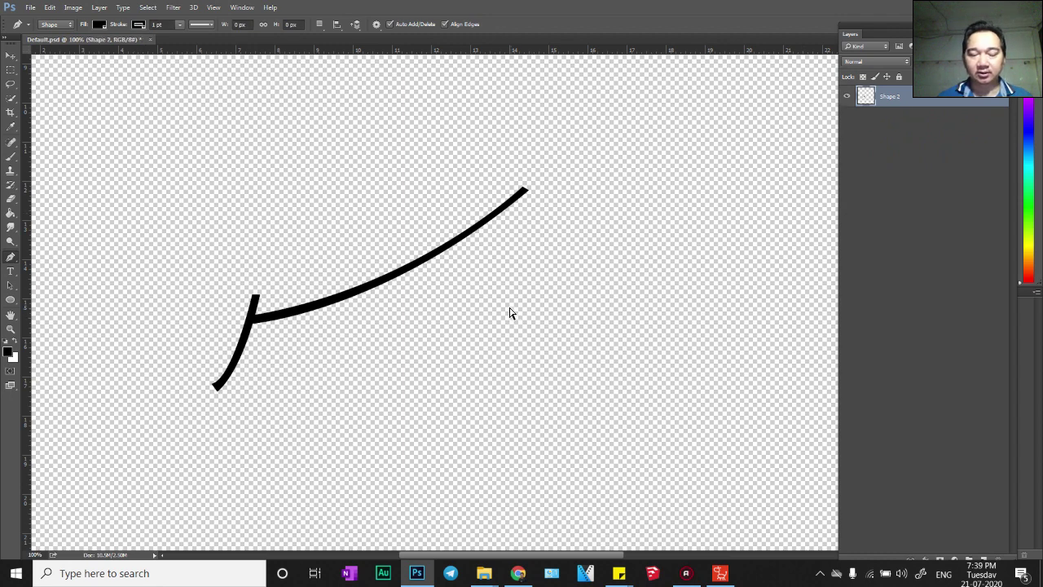
- Switch to Cartoon Animator, import the rein drawing as a prop and place it above the cow at X 70.8, Y 193.3
click(720, 573)
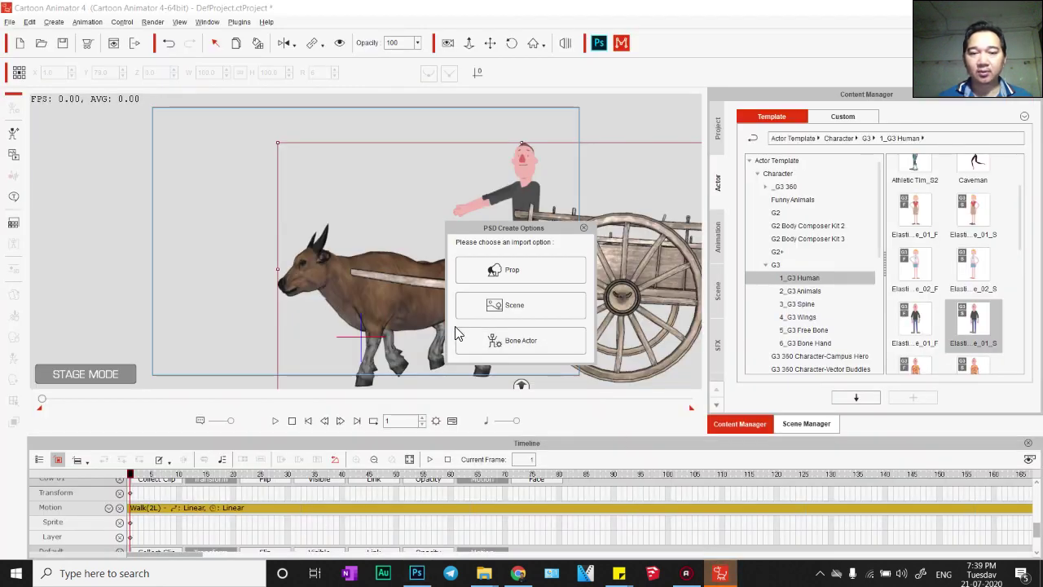
click(469, 270)
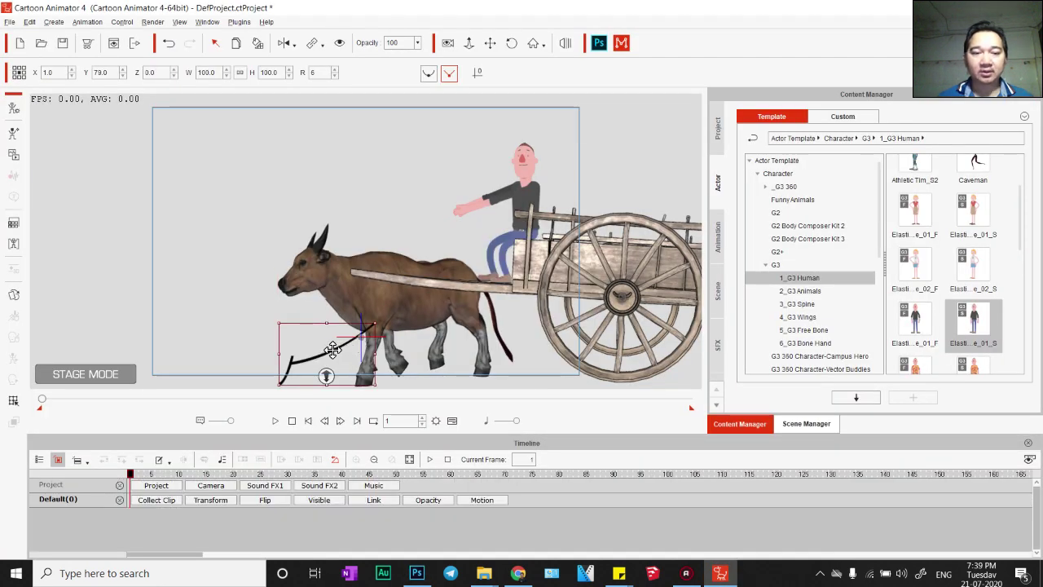
- Launch the rein prop in the PSD editor, show the RL_Pivot group, move the object pivot to the rein's hand end and return to Cartoon Animator
right_click(389, 195)
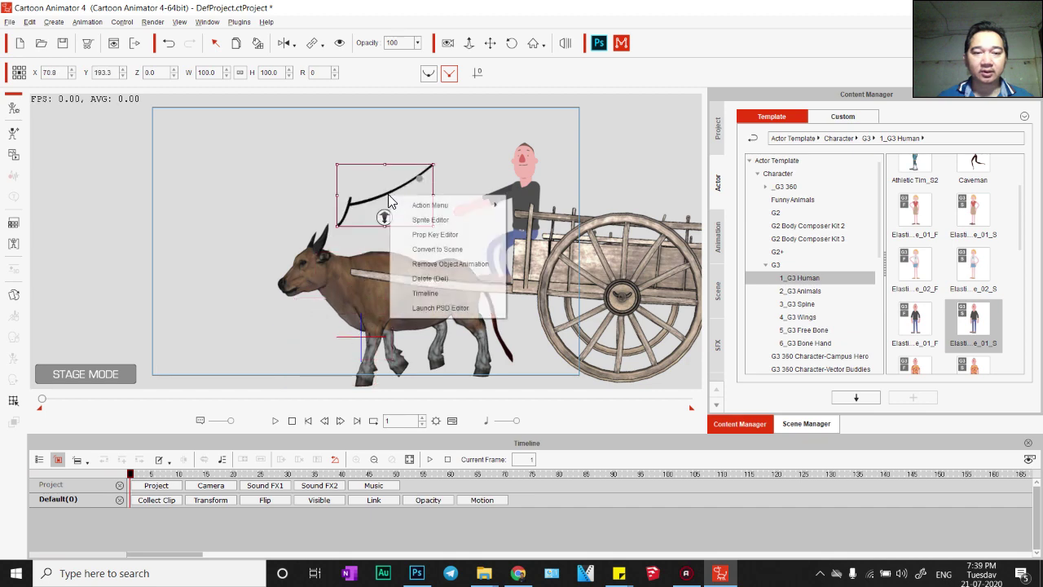
click(456, 310)
click(725, 202)
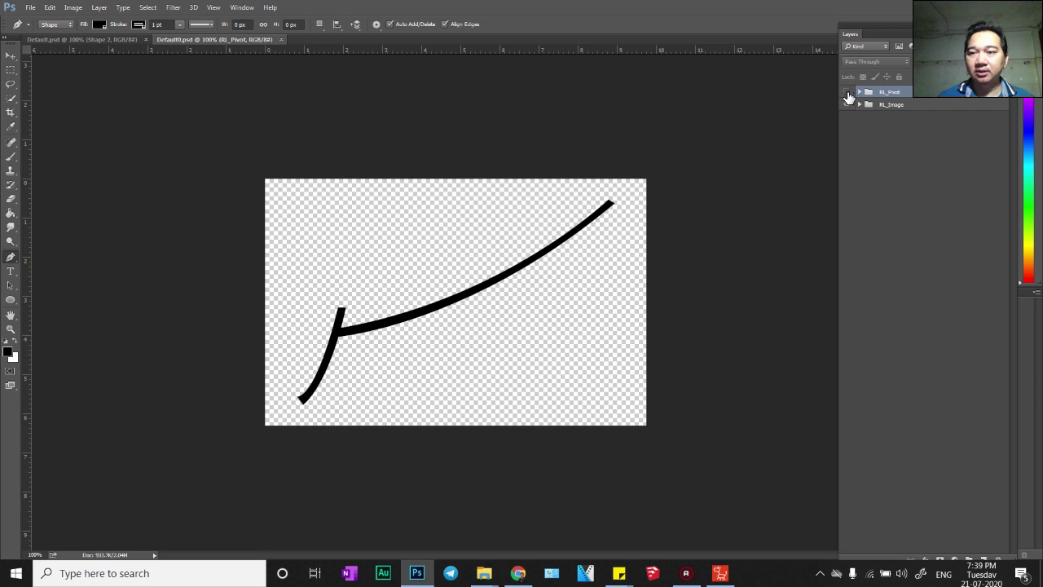
click(848, 92)
key(v)
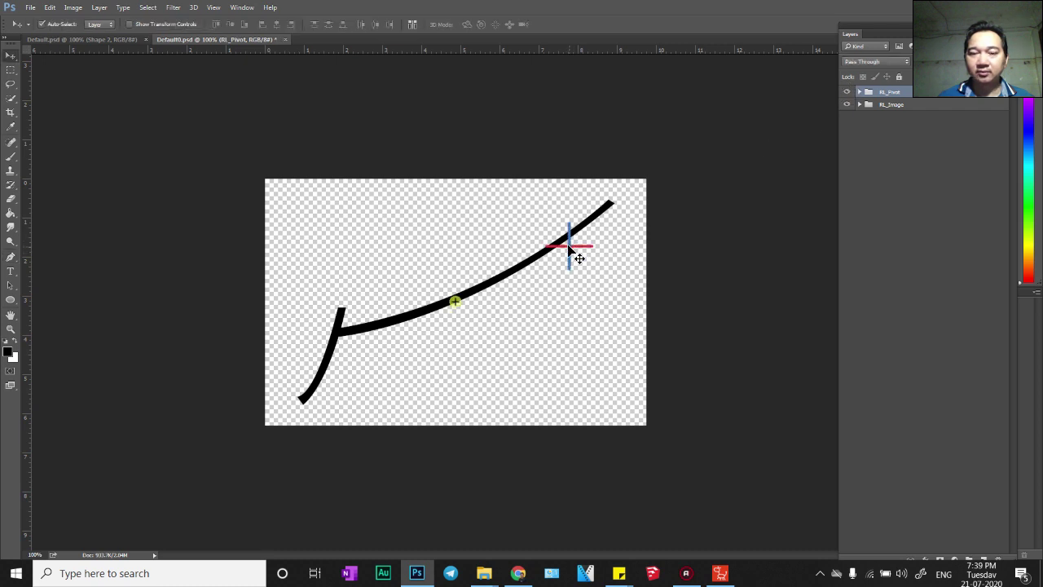
drag(570, 251, 611, 207)
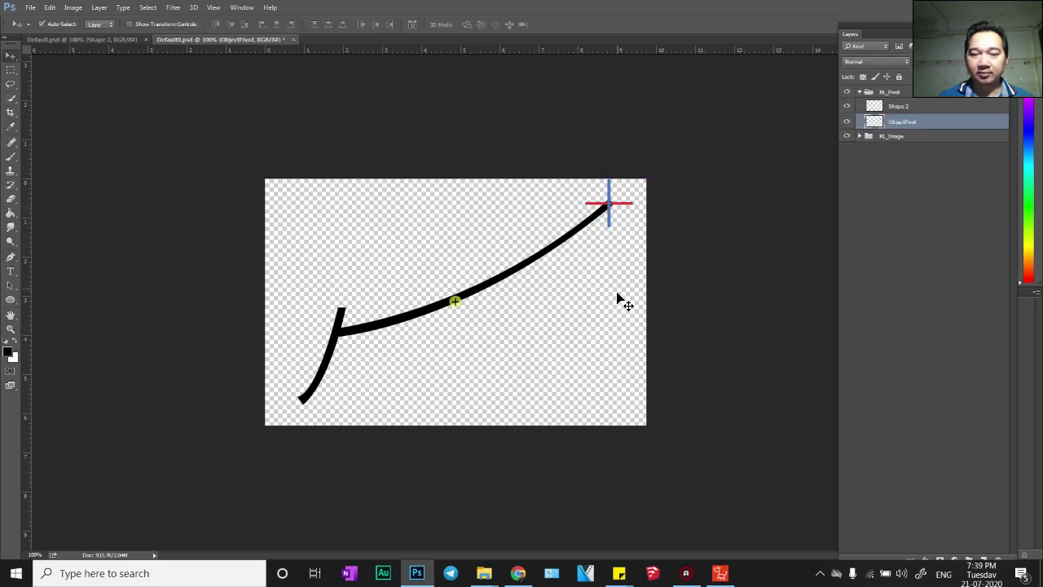
click(720, 573)
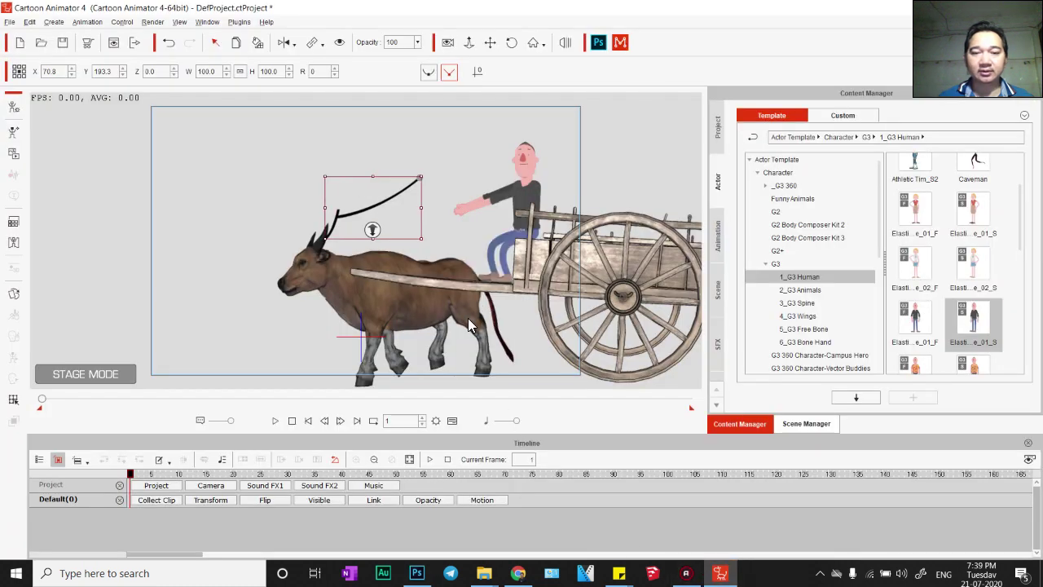
- Position the rein prop at the driver's hand, X 123.5, Y 153.7, and scale it to 145.6% so the strap fits the cow's neck
drag(411, 194, 457, 228)
drag(363, 278, 325, 300)
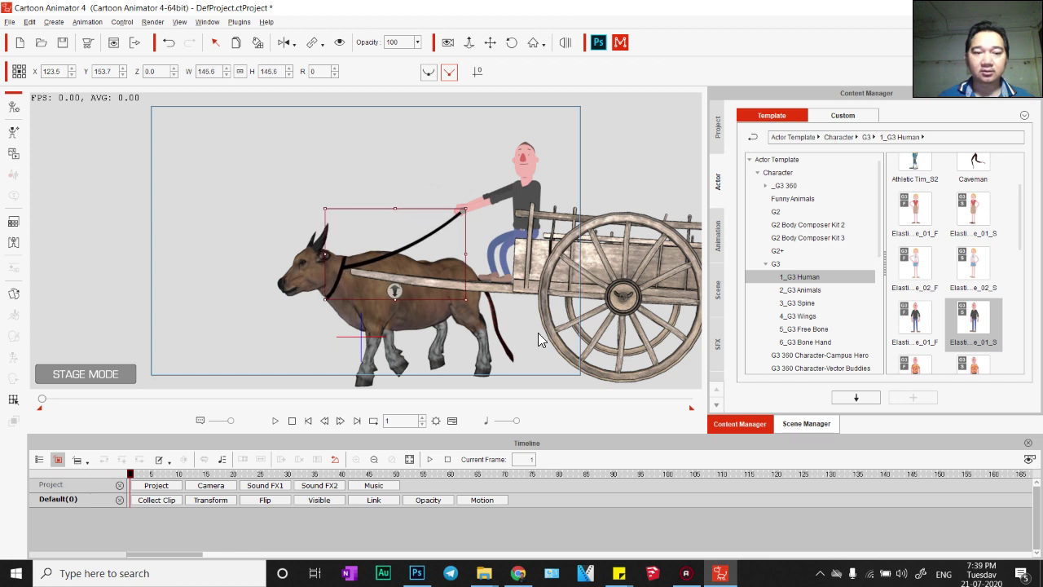
click(469, 151)
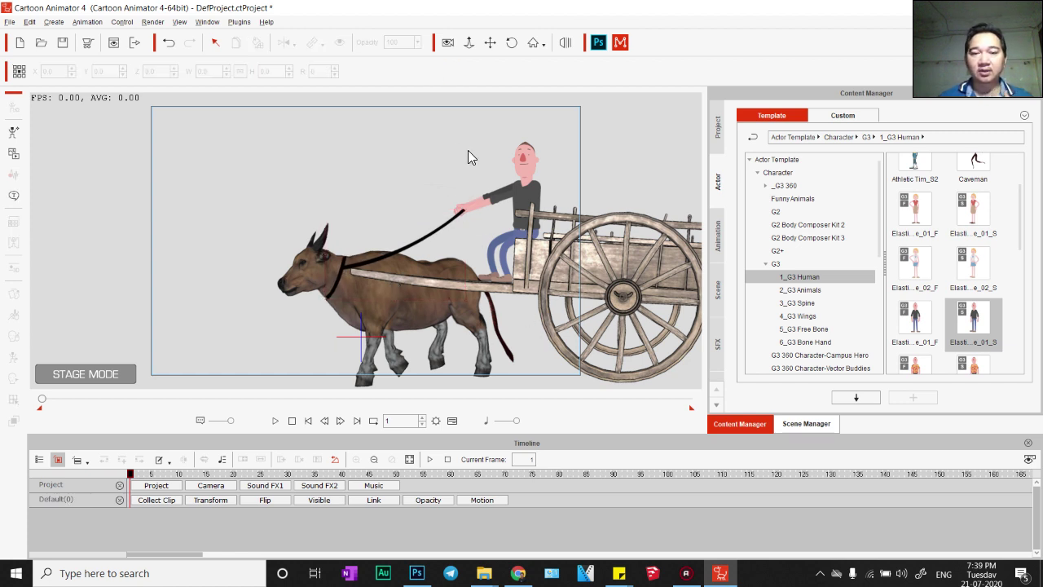
- Link the rein prop to the driver's hand and play the animation to check that it follows the moving cart
click(437, 236)
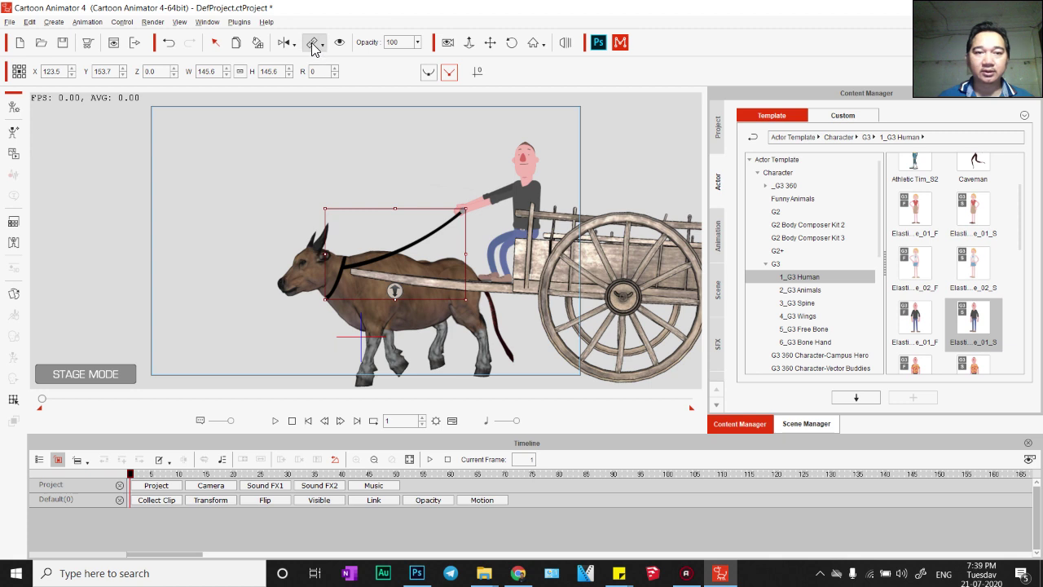
click(480, 207)
click(467, 211)
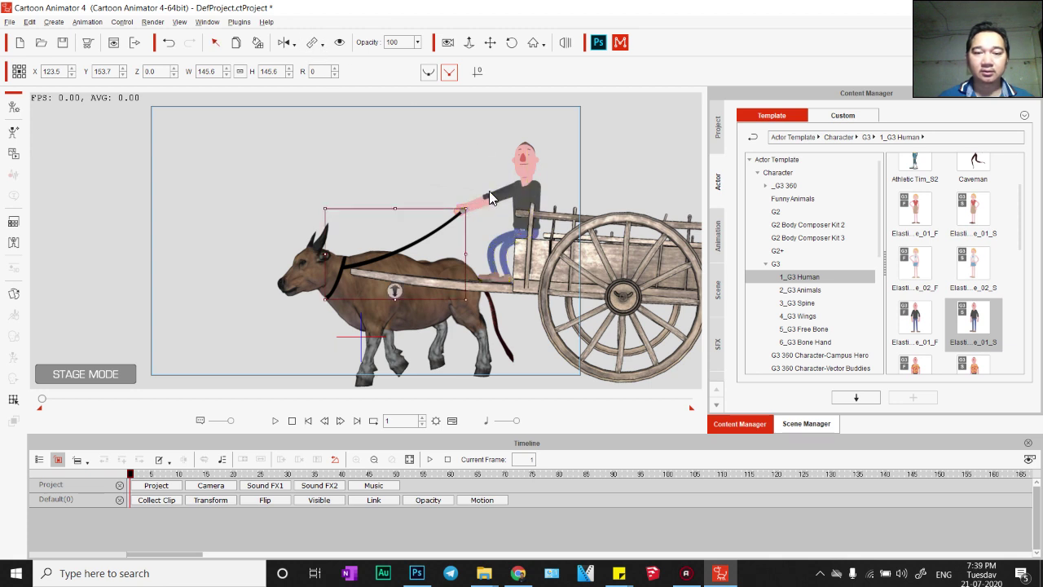
click(275, 421)
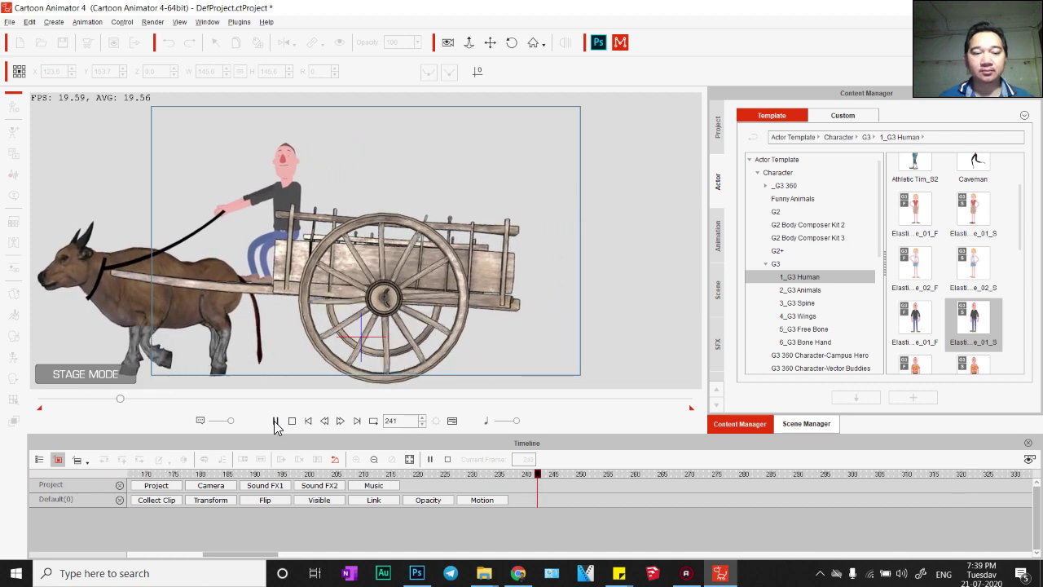
click(291, 421)
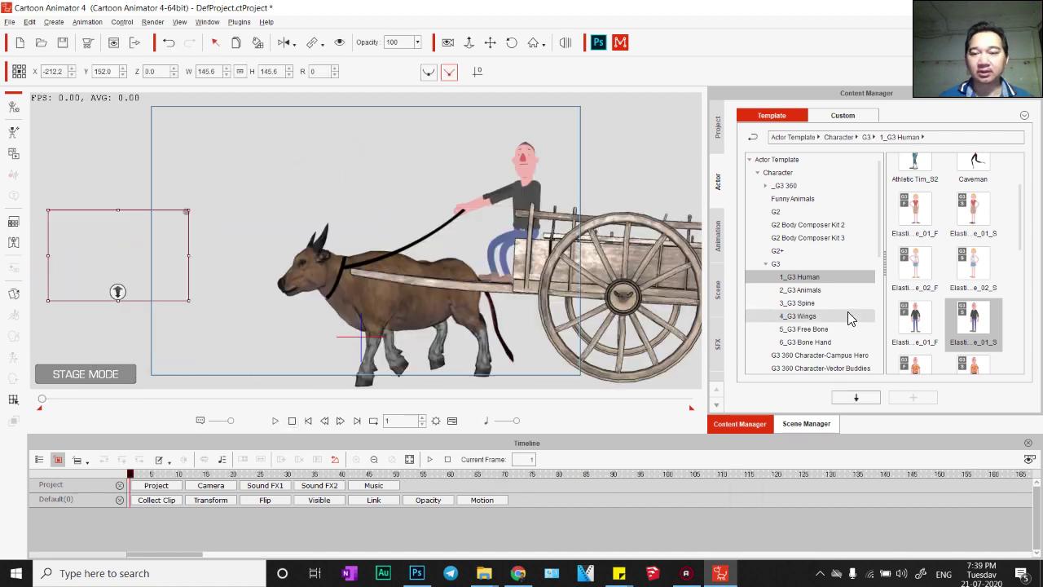
- Add the Mountains scene from the Exterior Nature scene templates to the stage
click(844, 118)
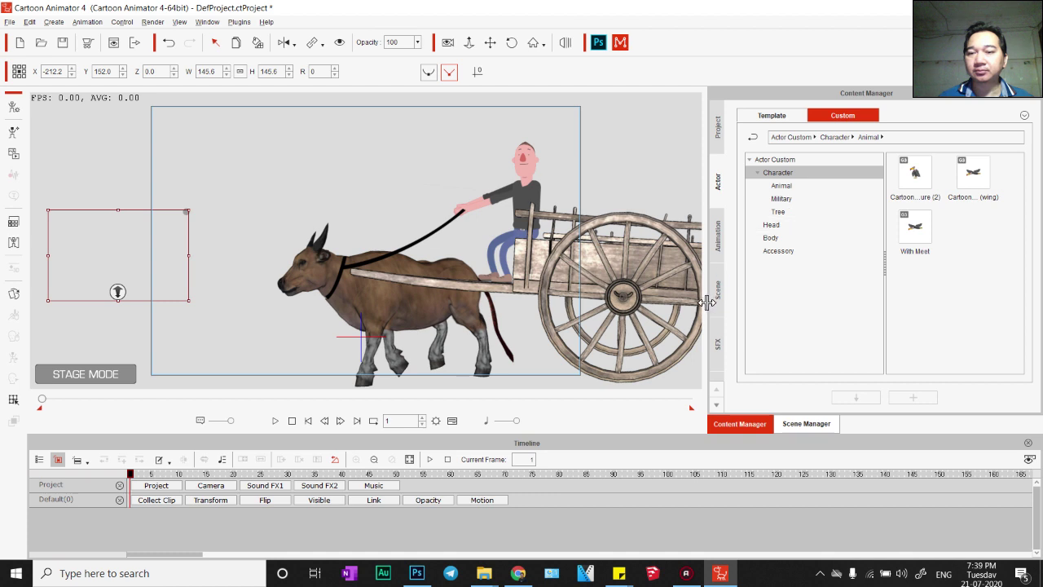
click(720, 379)
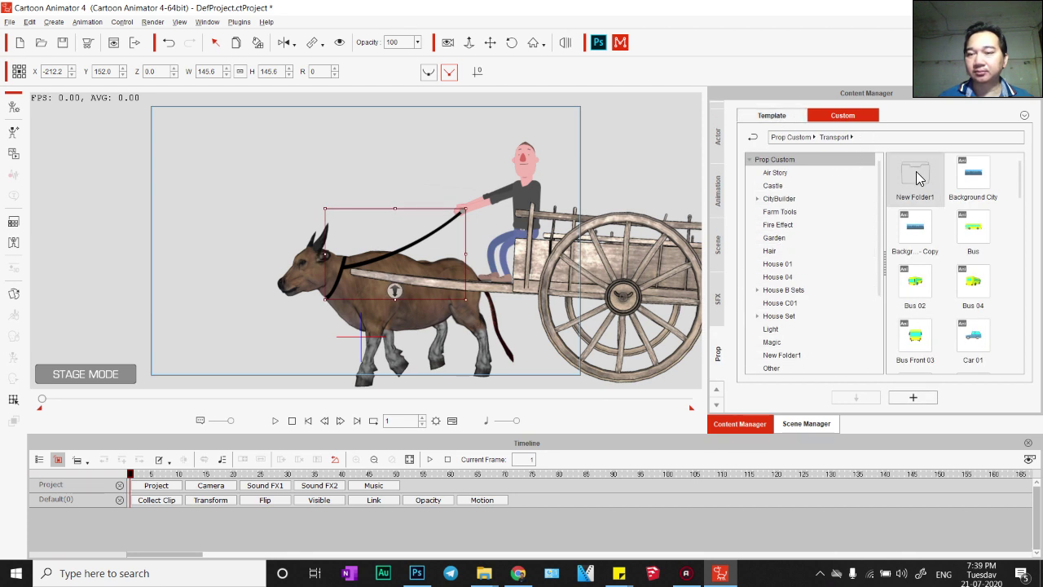
click(716, 190)
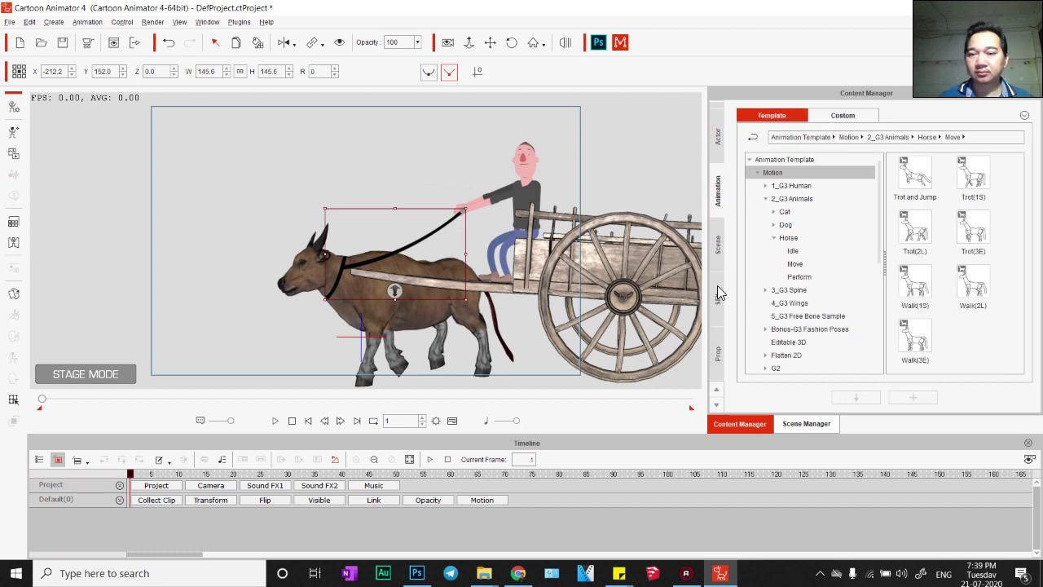
click(718, 248)
click(784, 185)
click(788, 213)
click(785, 225)
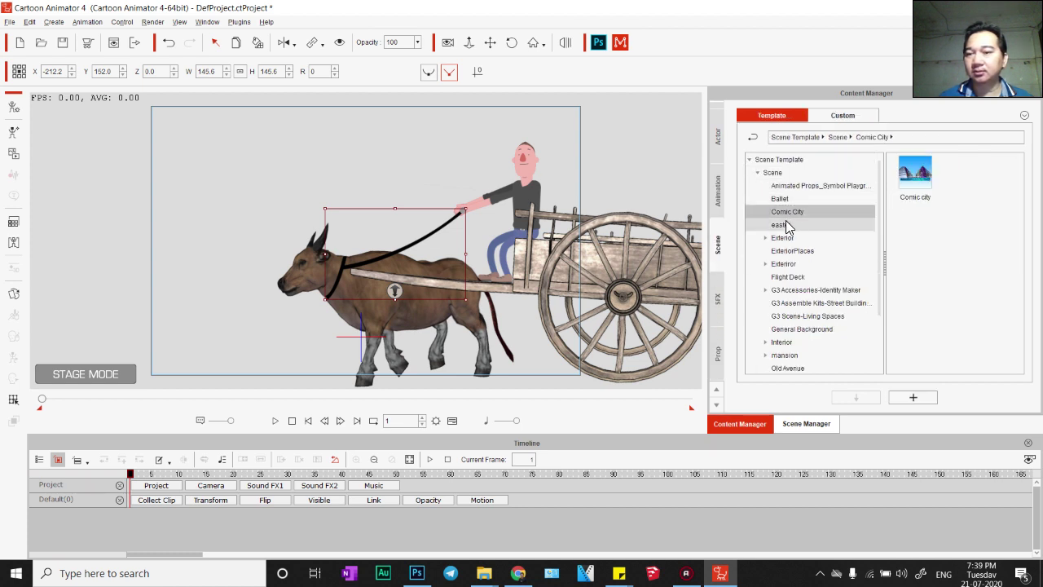
click(789, 250)
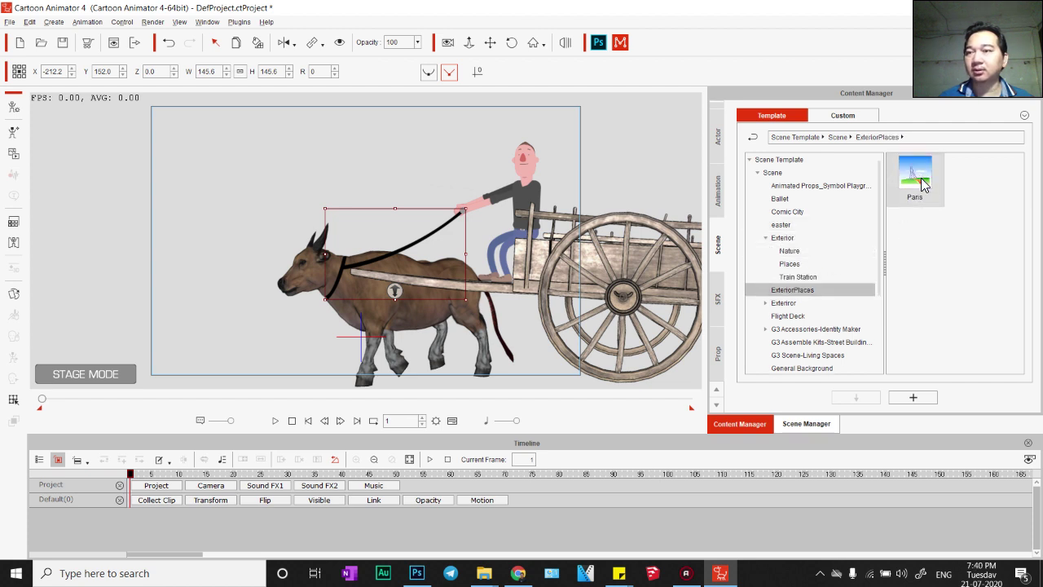
click(794, 278)
click(791, 290)
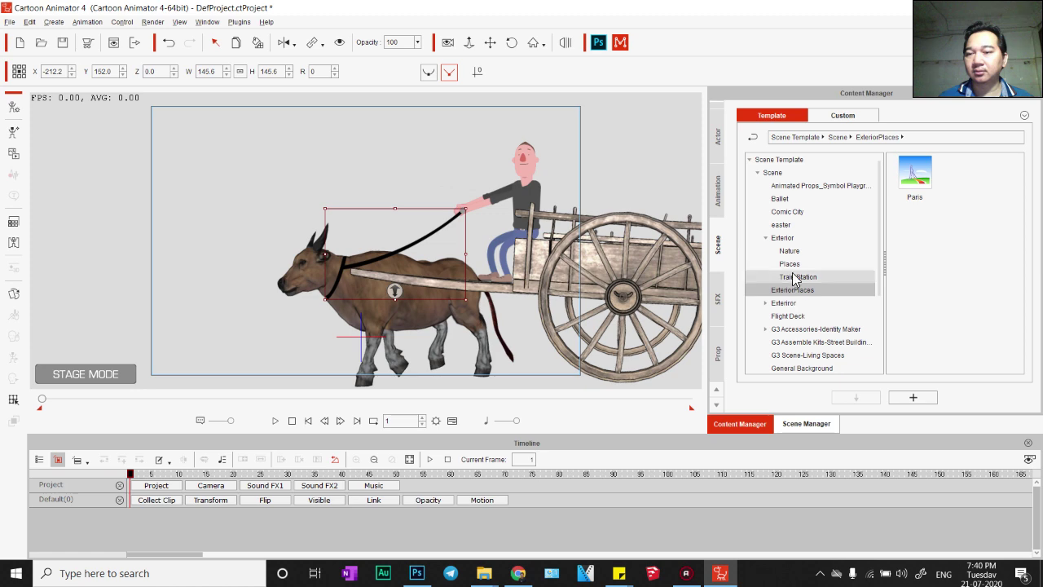
click(794, 264)
click(794, 251)
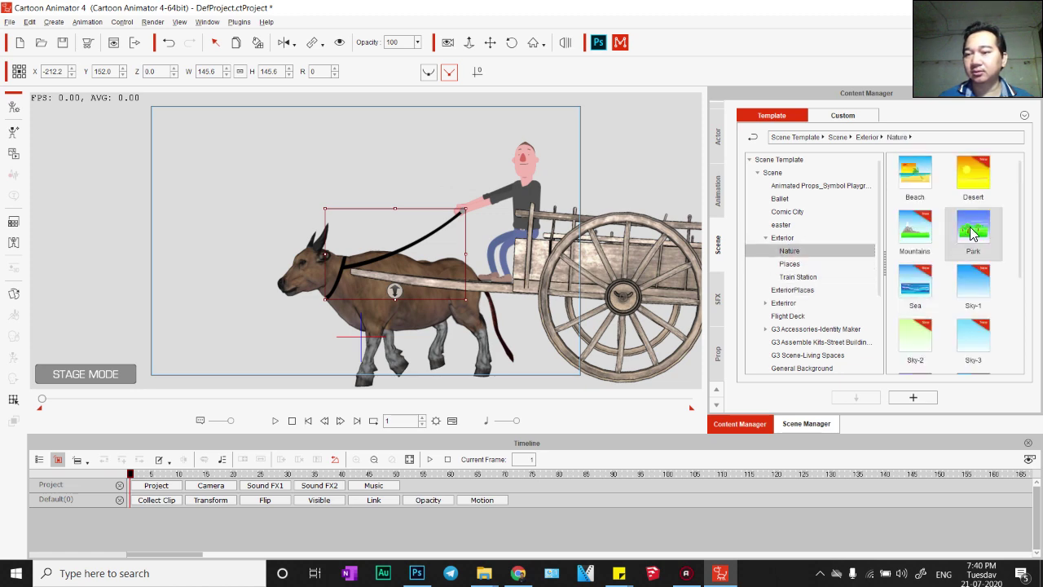
drag(914, 228, 246, 205)
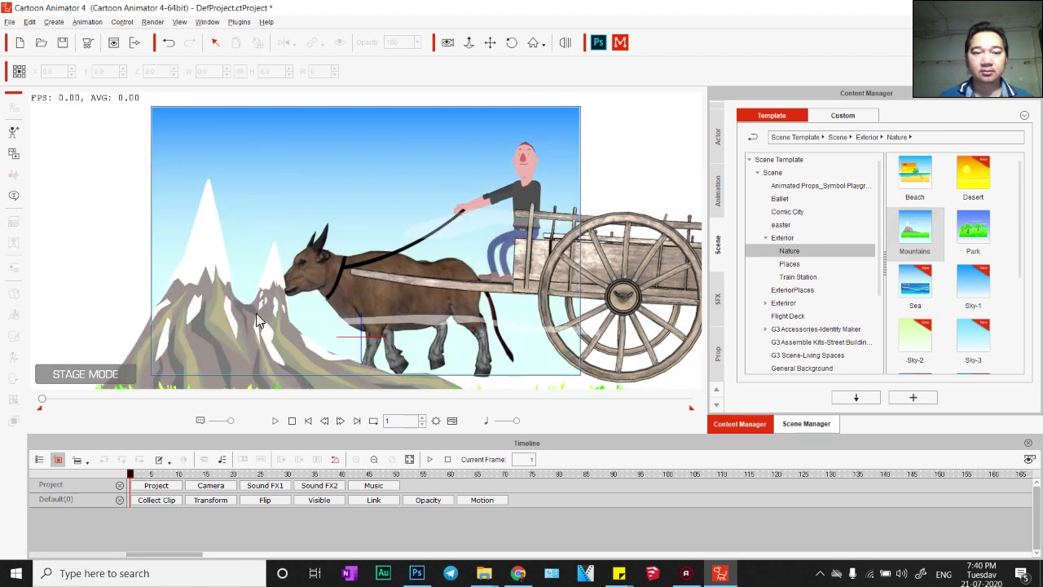
- Select the whole Scene group and move the mountain background up so its grass lies under the cow and cart
click(809, 424)
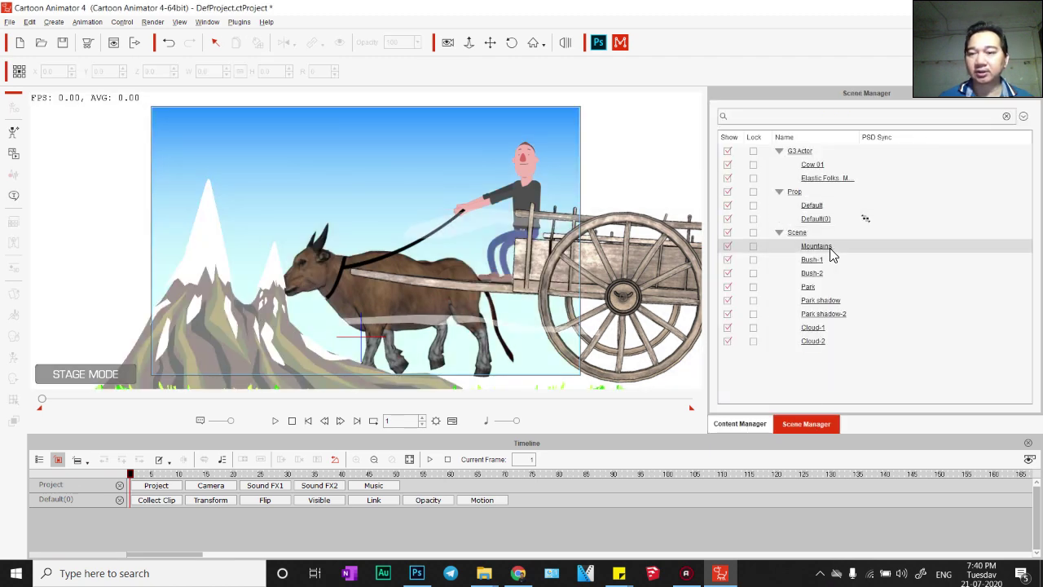
click(795, 233)
mouse_move(245, 286)
mouse_down()
mouse_move(250, 213)
mouse_move(250, 230)
mouse_up()
drag(374, 380, 368, 367)
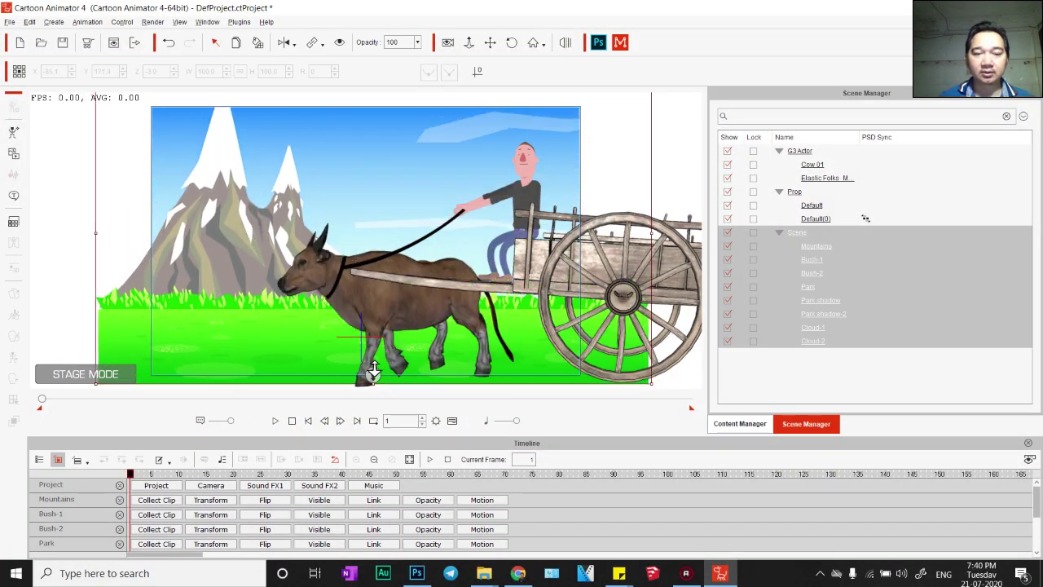
drag(256, 303, 248, 309)
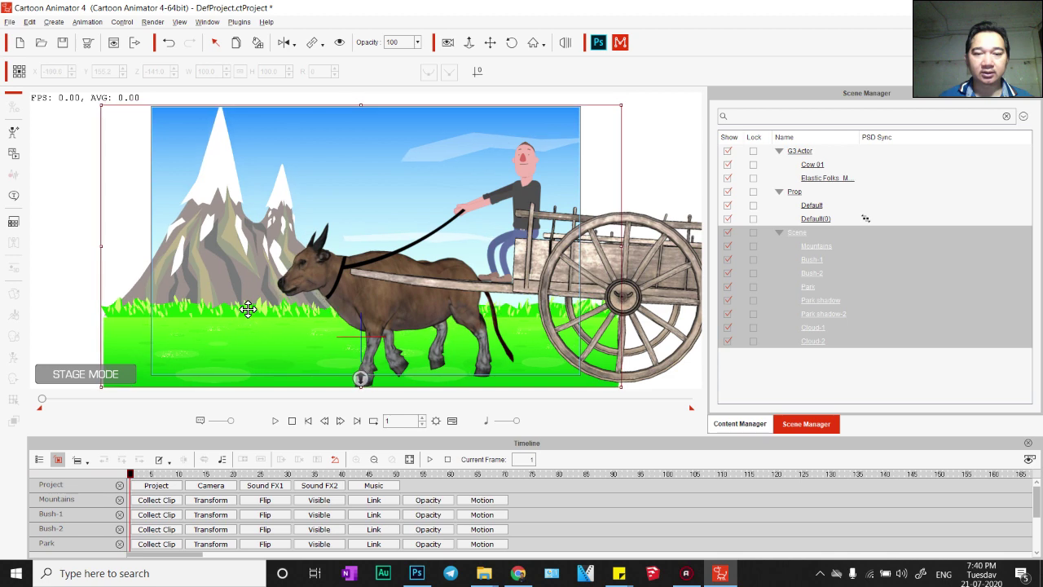
- Adjust the size and position of the mountain background behind the cow and cart to fit the camera frame
drag(623, 105, 653, 115)
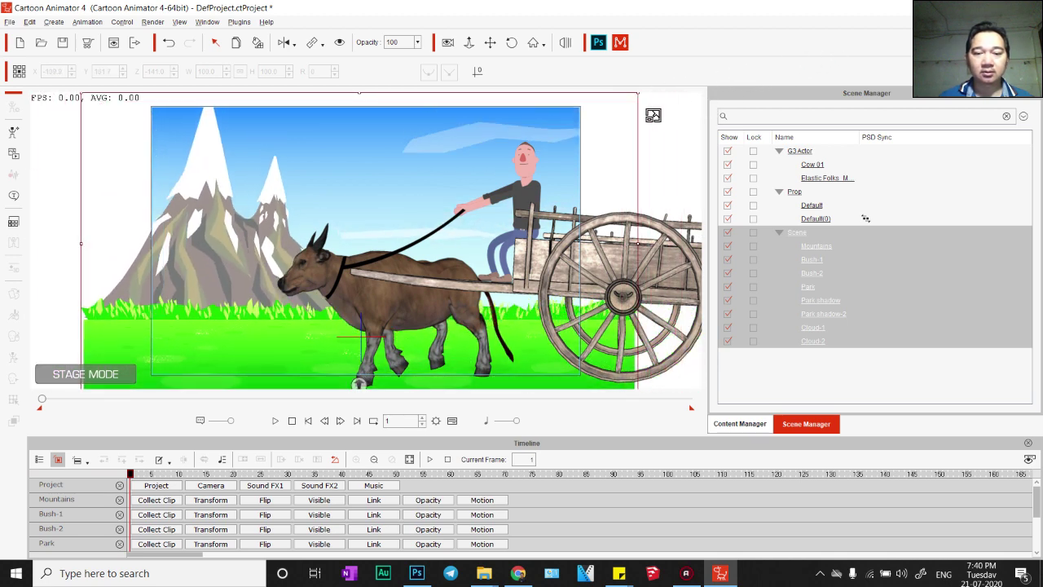
mouse_move(481, 156)
mouse_down()
mouse_move(472, 153)
mouse_move(498, 153)
mouse_up()
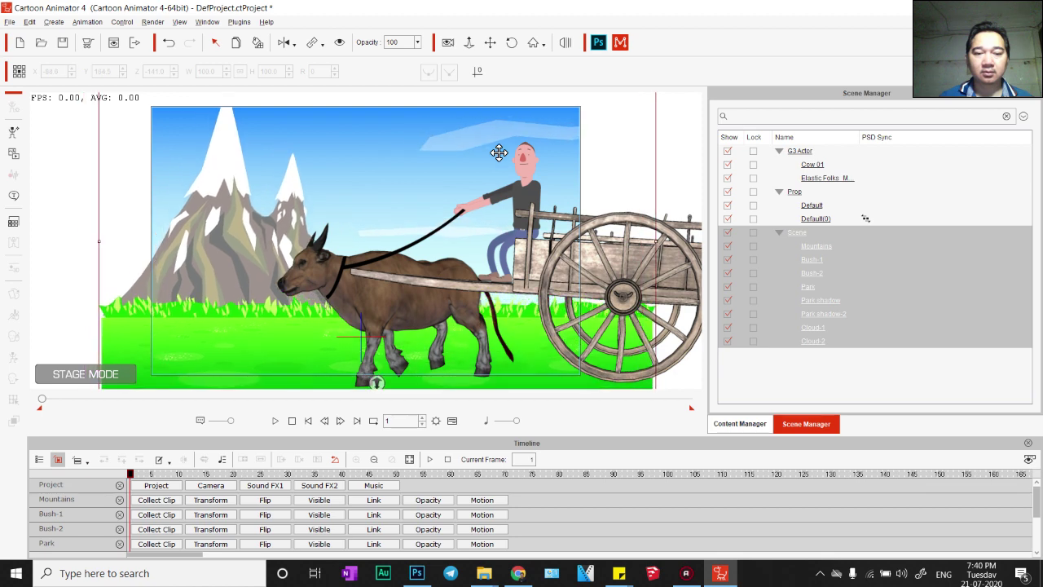
mouse_move(471, 188)
mouse_down()
mouse_move(466, 174)
mouse_move(477, 199)
mouse_up()
drag(618, 132, 619, 162)
key(x)
drag(502, 166, 487, 191)
key(z)
drag(497, 132, 578, 335)
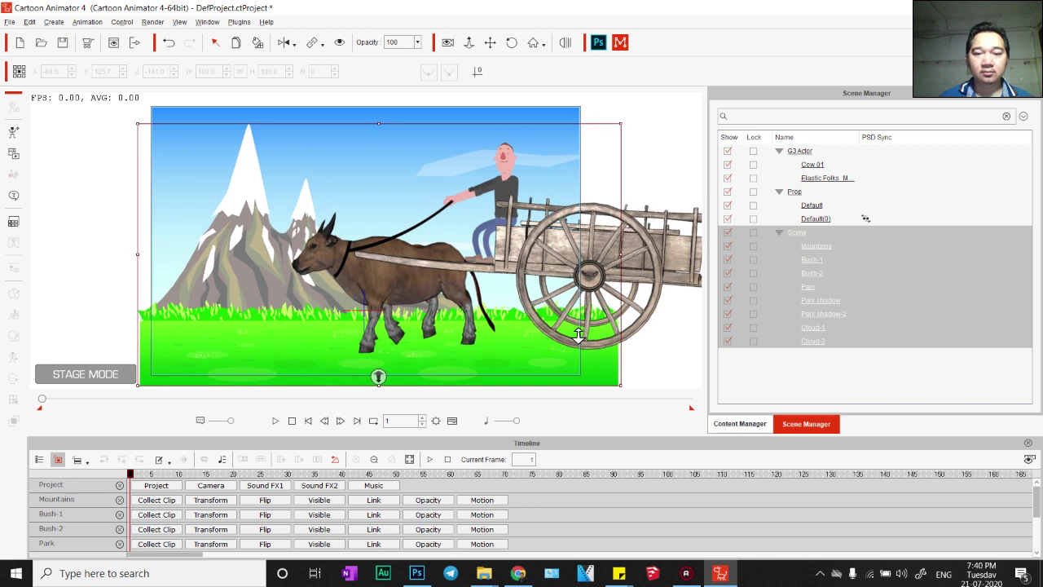
mouse_move(523, 316)
mouse_down()
mouse_move(653, 320)
mouse_move(522, 314)
mouse_move(534, 309)
mouse_up()
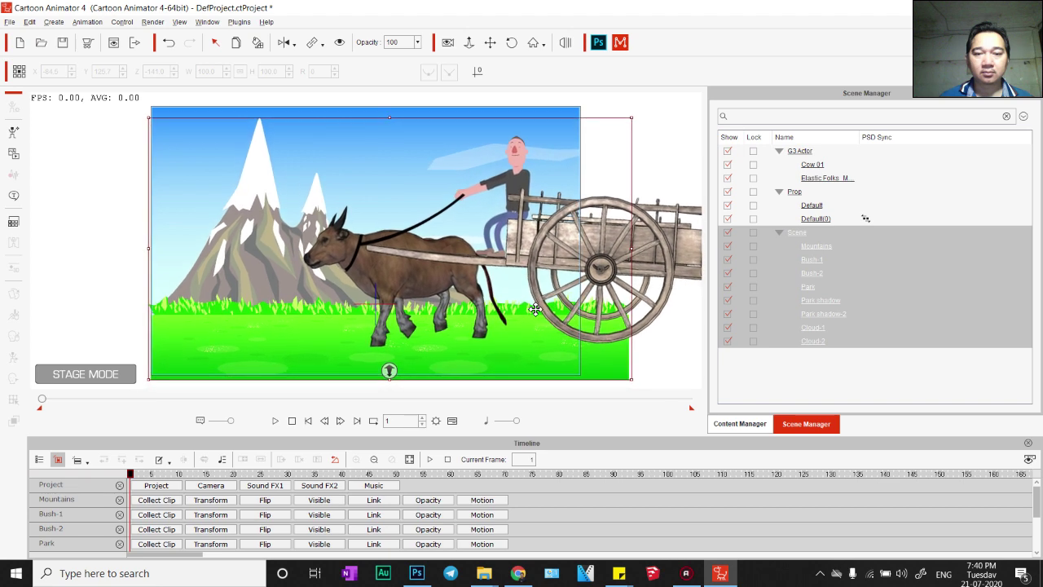
click(752, 426)
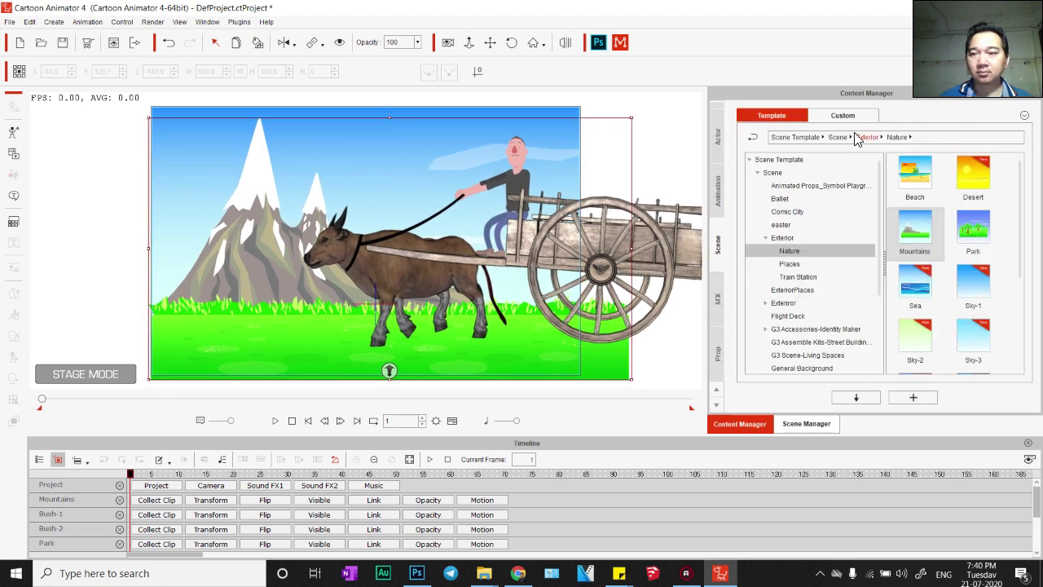
click(846, 116)
click(806, 425)
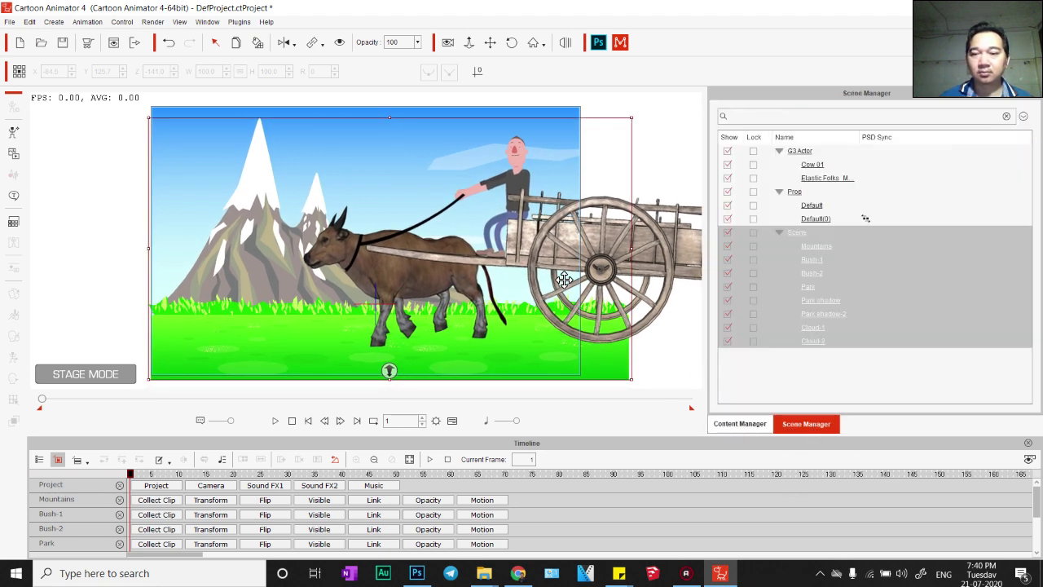
click(797, 193)
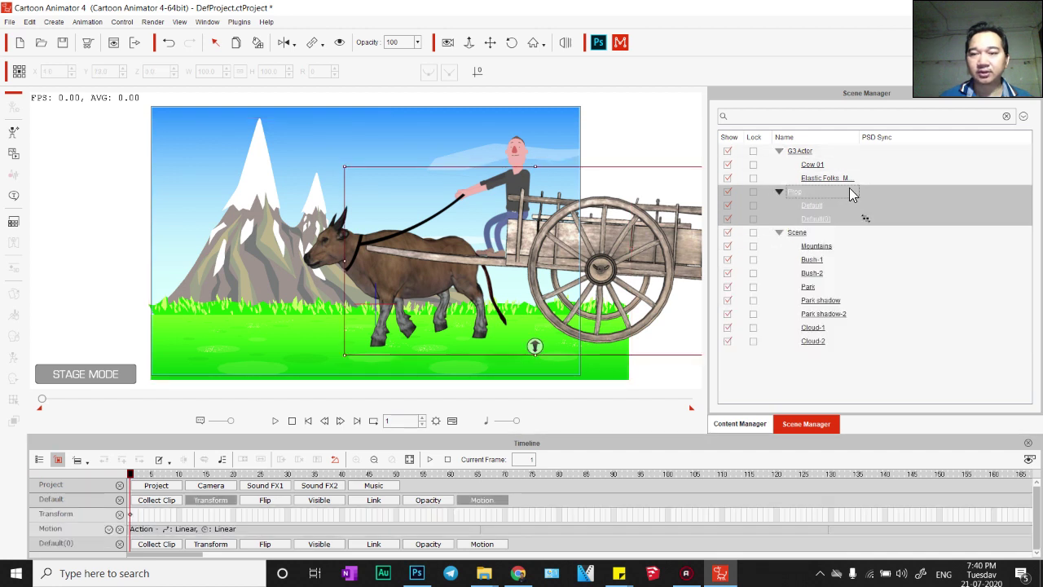
click(517, 179)
click(407, 247)
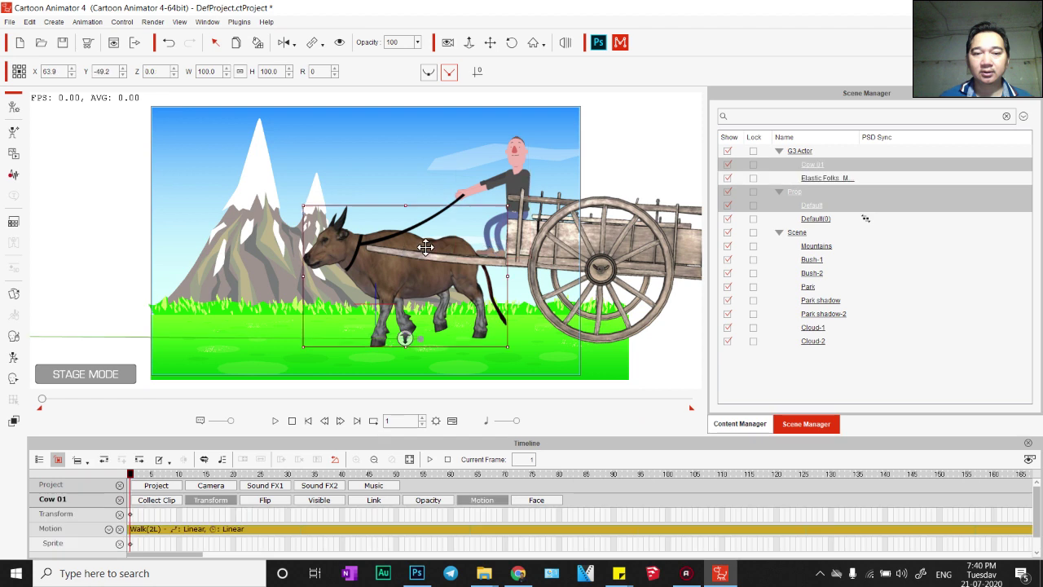
drag(420, 244, 428, 245)
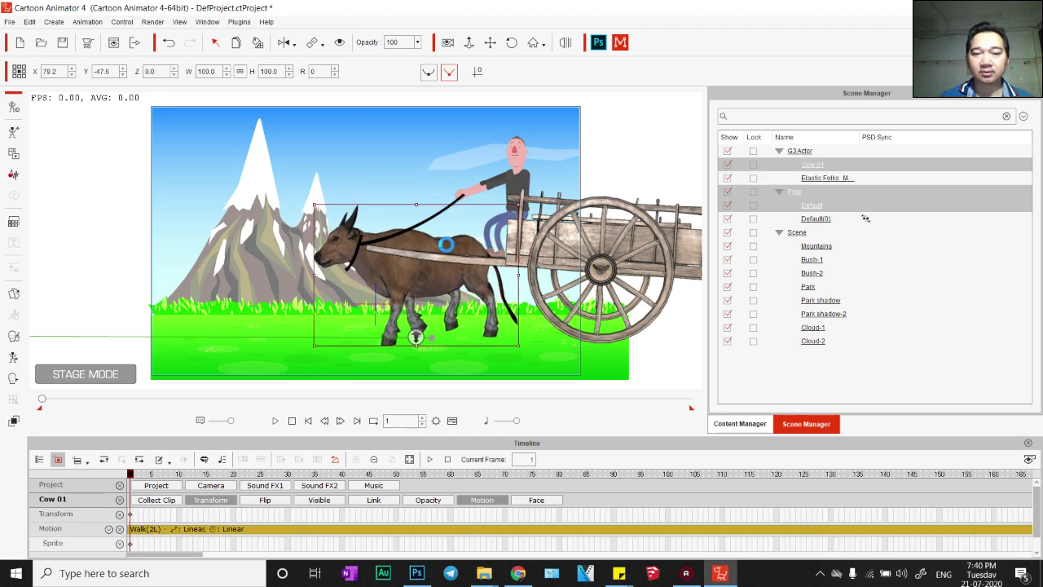
key(ctrl+z)
click(519, 181)
drag(489, 160, 501, 163)
key(ctrl+z)
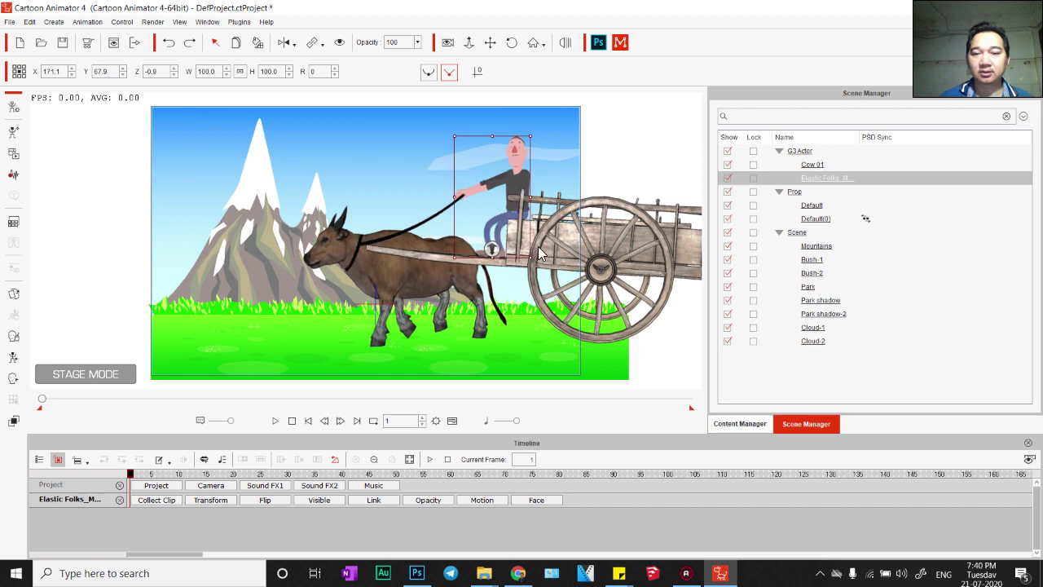
click(692, 247)
click(483, 253)
mouse_move(262, 280)
mouse_down()
mouse_move(462, 350)
mouse_move(137, 274)
mouse_move(287, 307)
mouse_move(277, 287)
mouse_up()
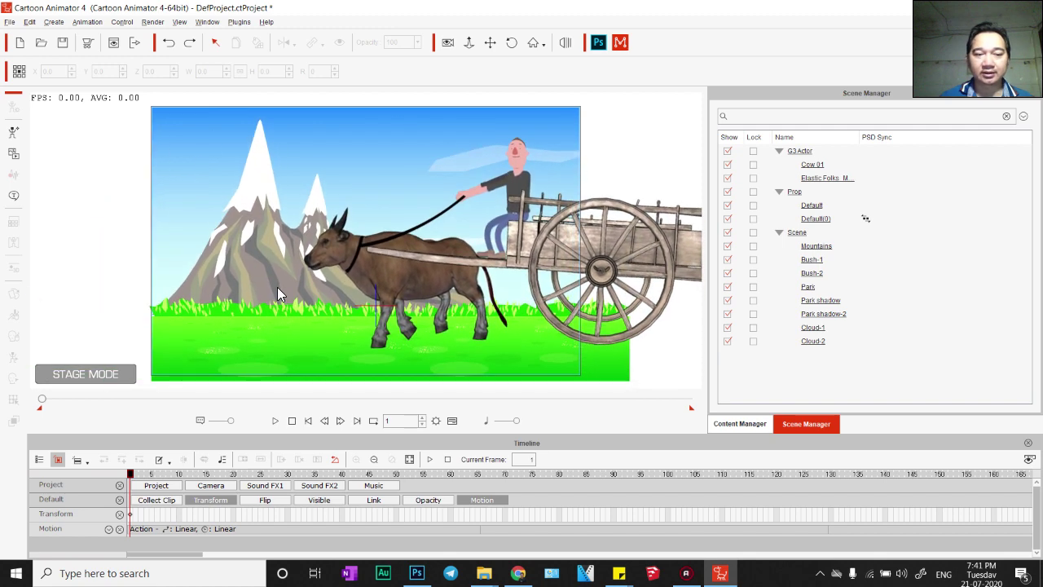
- Select the whole Scene group, shift the mountains towards the left and enlarge the background so the grass extends beyond the frame
click(795, 232)
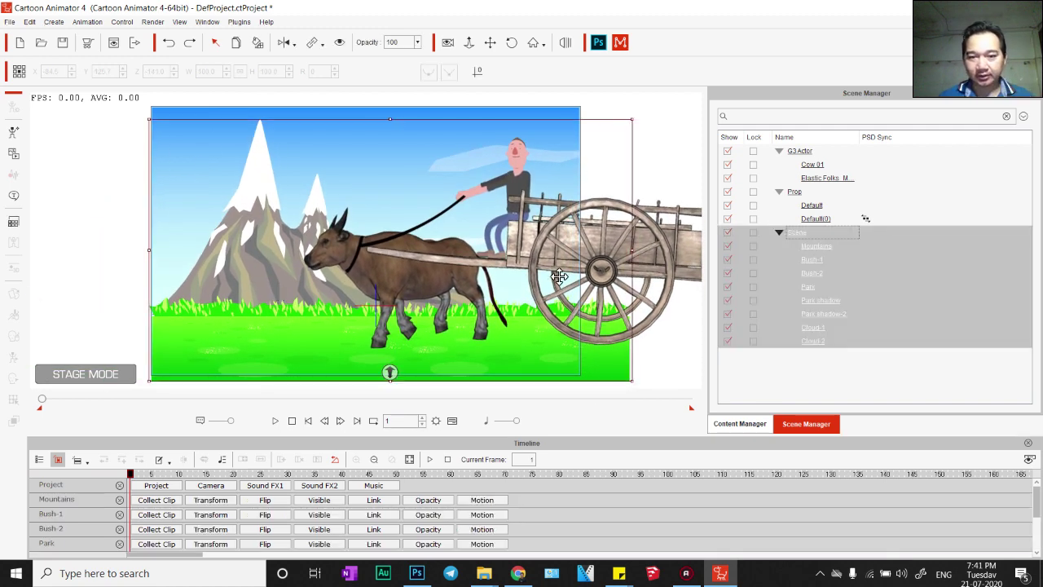
drag(265, 317, 303, 318)
drag(461, 305, 370, 302)
drag(337, 366, 419, 284)
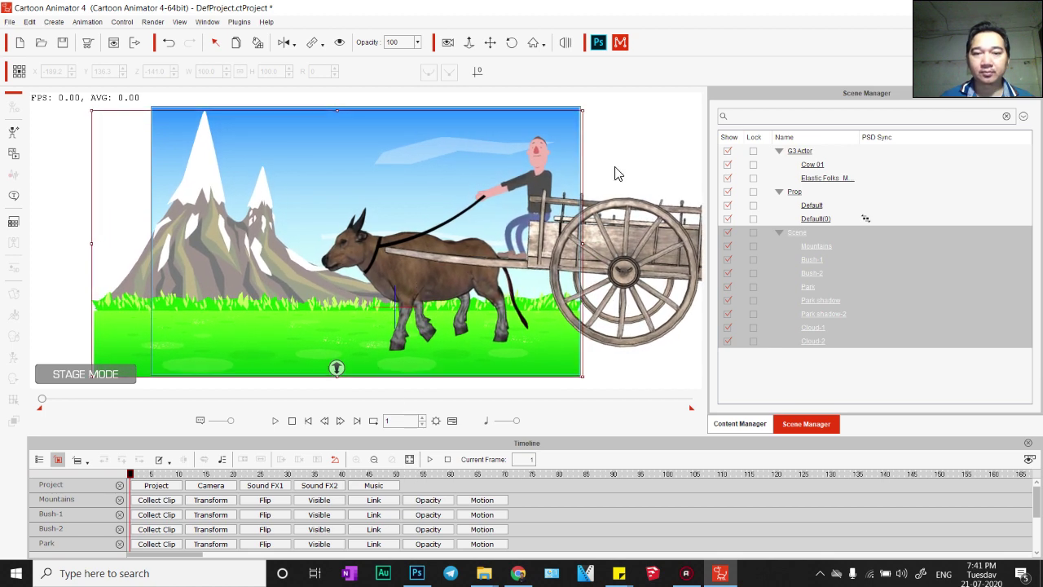
drag(581, 109, 811, 41)
mouse_move(234, 288)
mouse_down()
mouse_move(228, 244)
mouse_move(140, 235)
mouse_move(173, 236)
mouse_move(171, 249)
mouse_move(246, 273)
mouse_up()
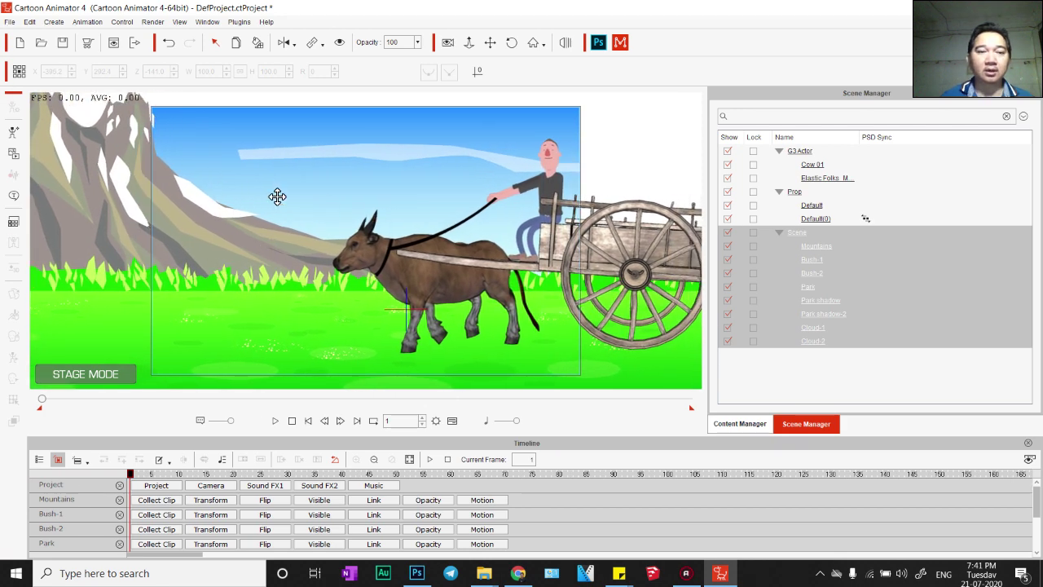
drag(317, 178, 212, 180)
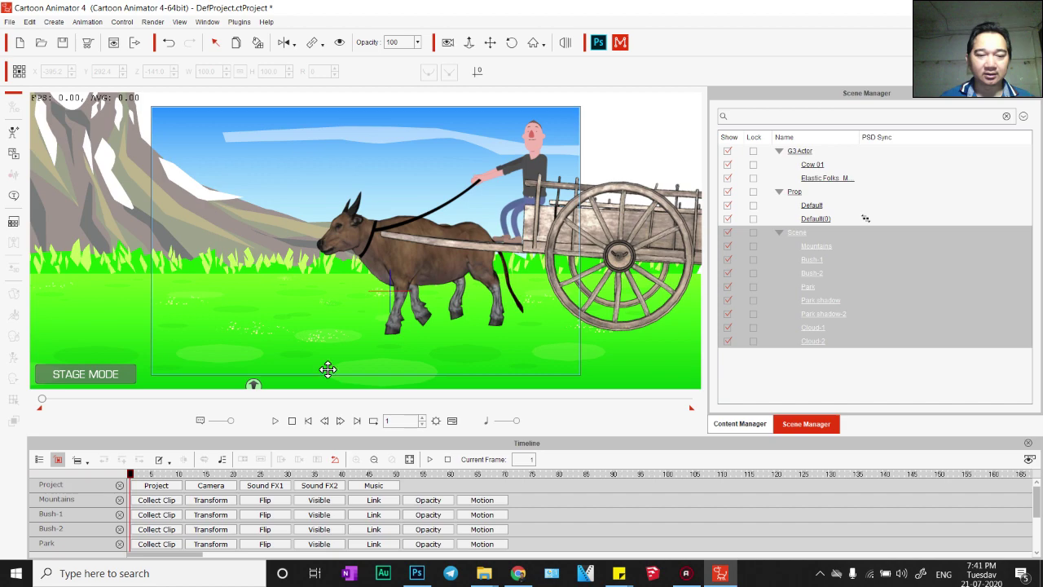
- In the project settings, set the time unit to Time and switch the Active Image background off and on again
click(436, 421)
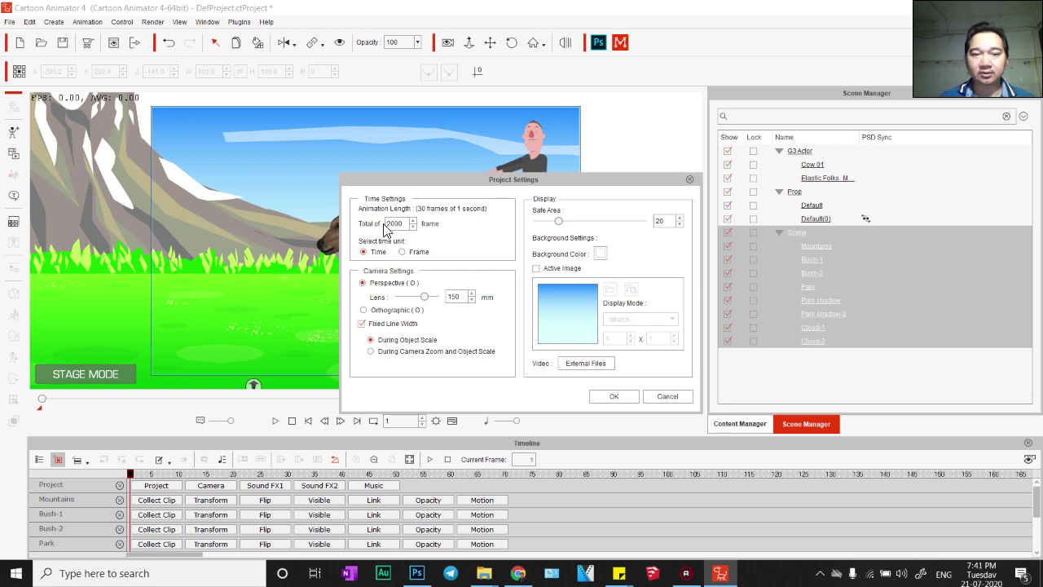
click(613, 396)
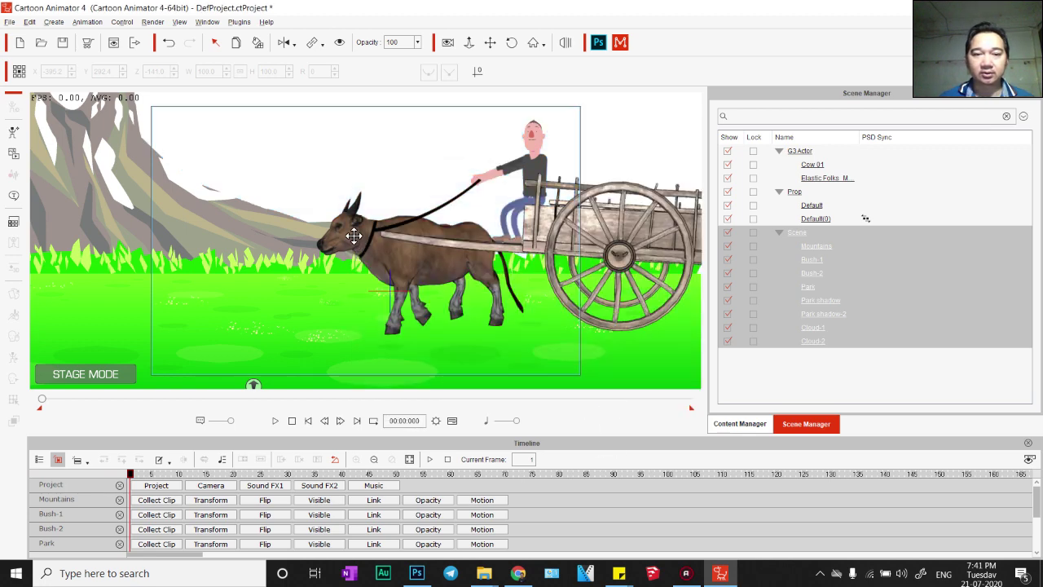
drag(267, 332, 306, 263)
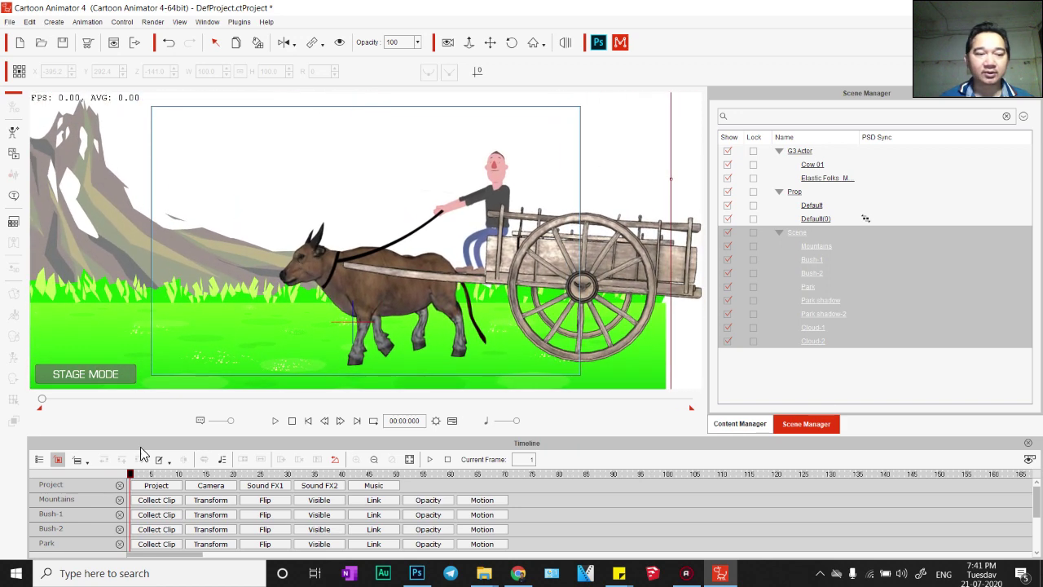
click(436, 421)
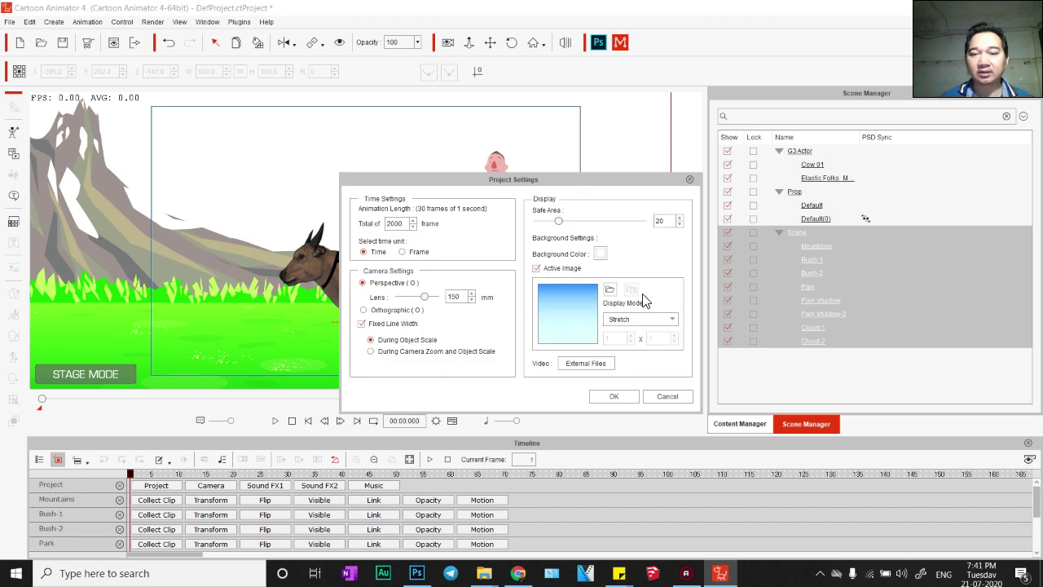
click(615, 396)
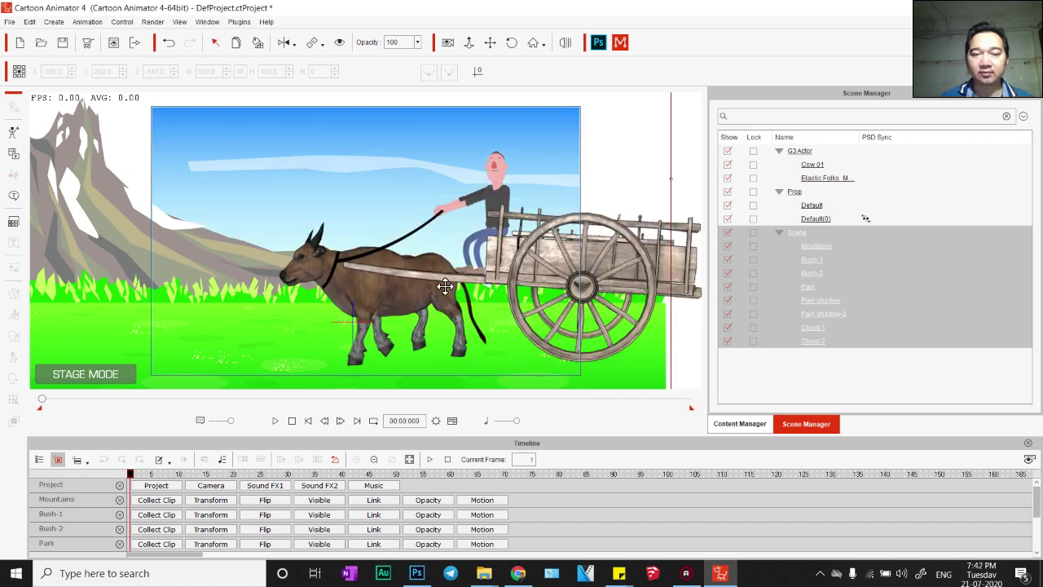
- Show the project's Camera track in the timeline and go to the cow's Transform key at frame 590
drag(537, 283, 471, 272)
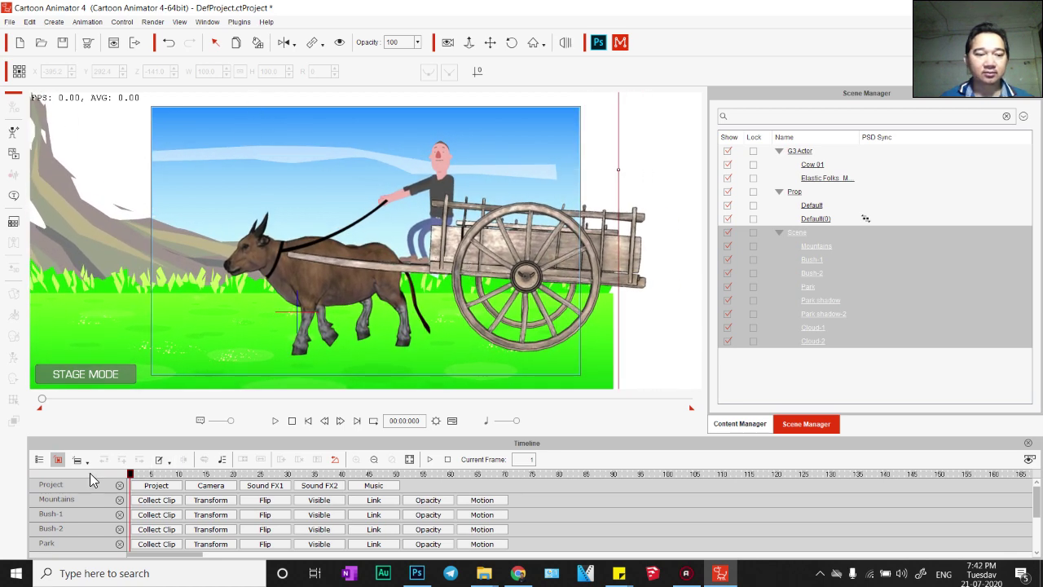
click(38, 461)
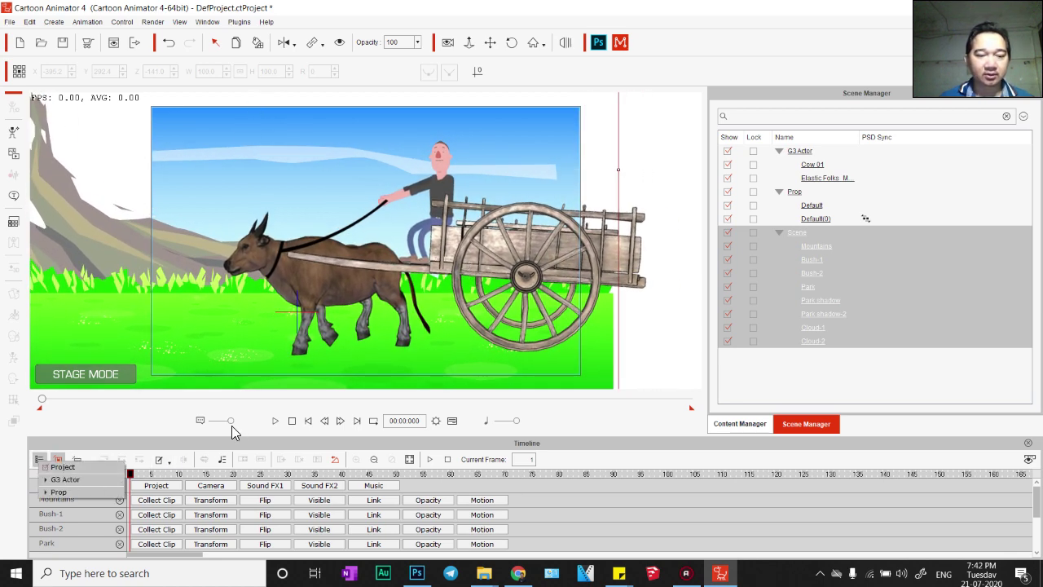
click(211, 487)
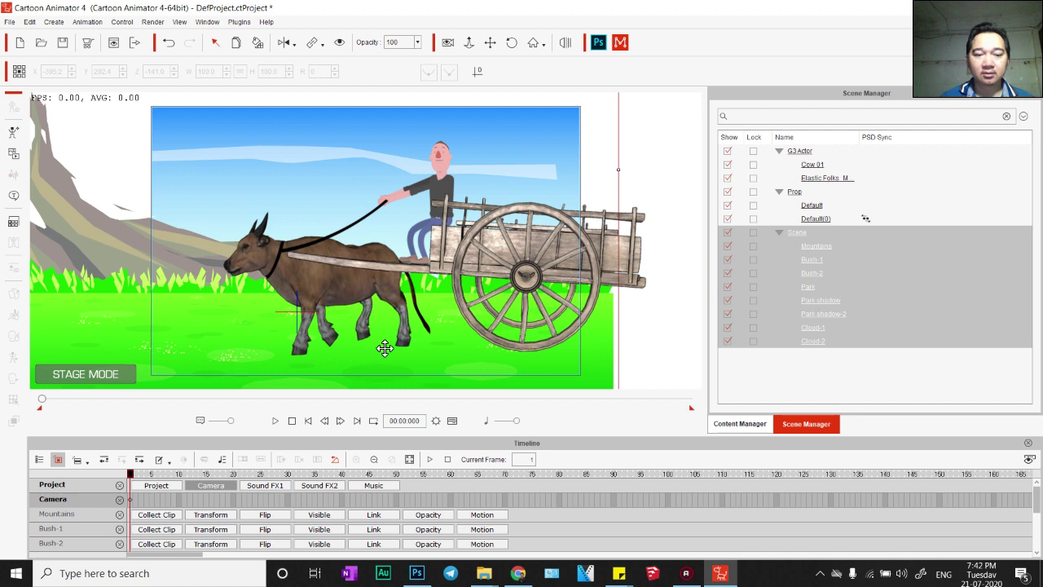
scroll(468, 495, down, 5)
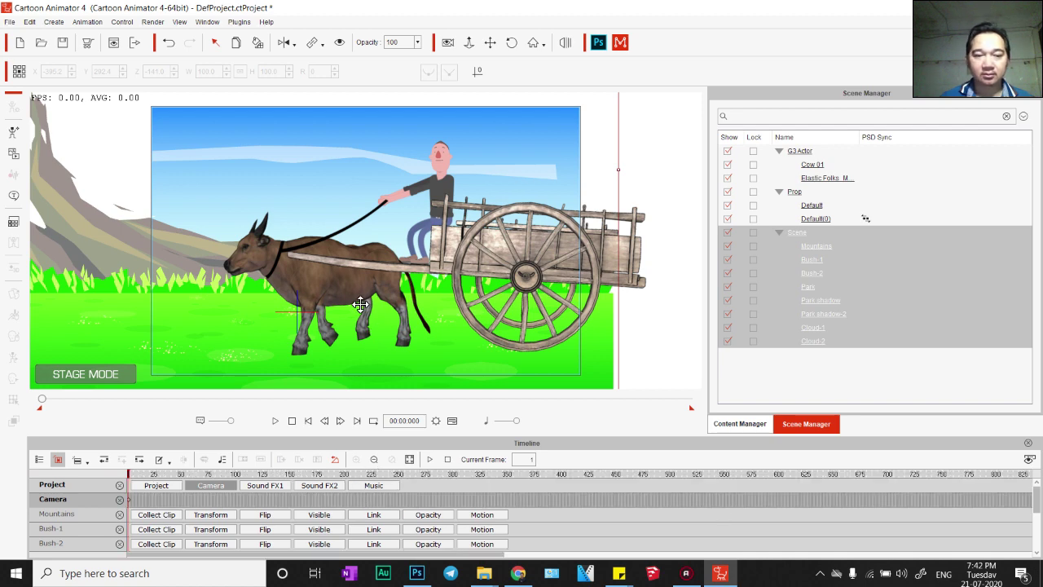
click(330, 286)
scroll(380, 522, down, 4)
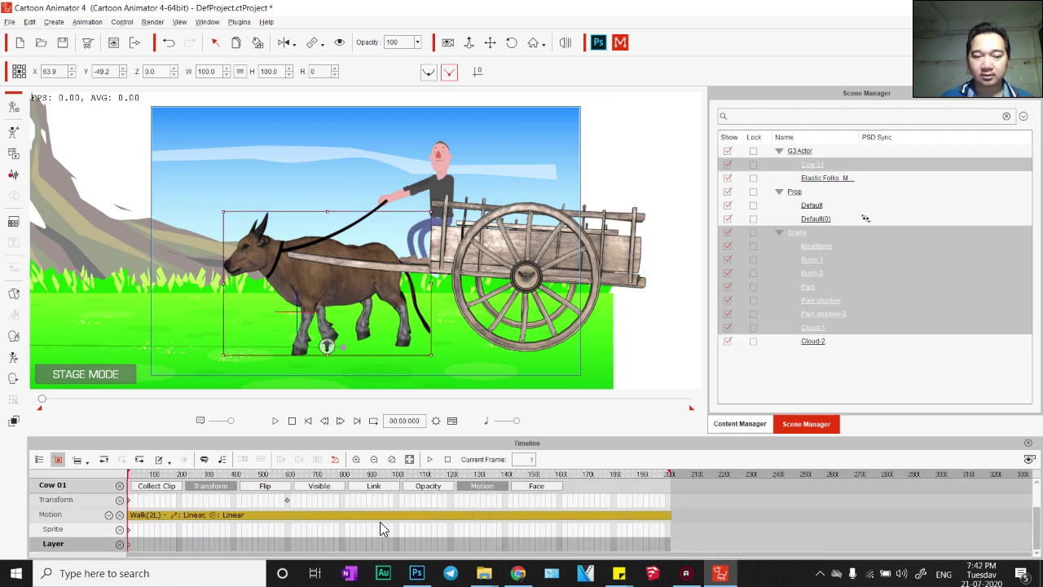
click(286, 501)
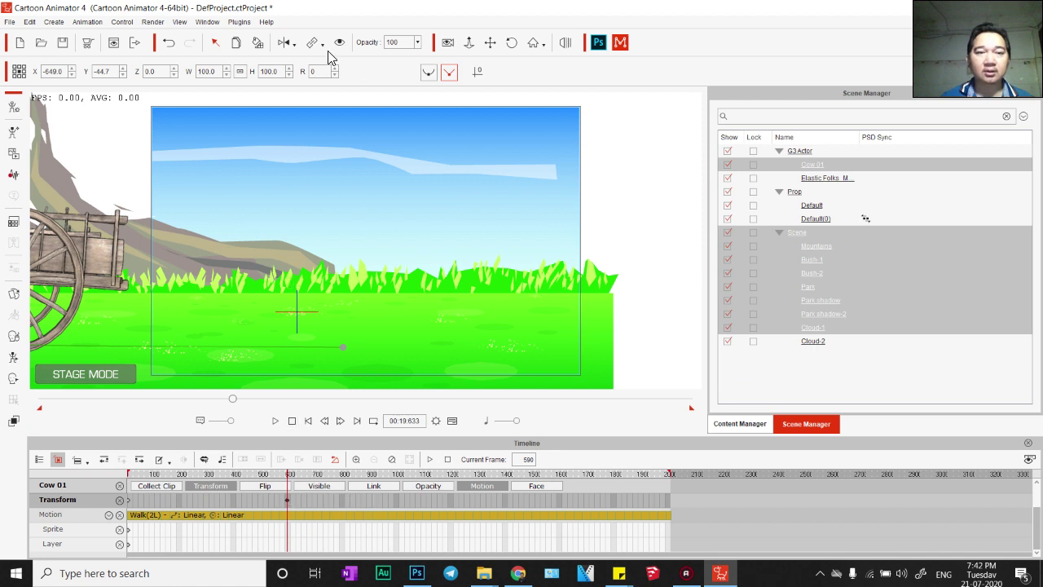
- Record a camera key at frame 587 that frames the whole cow and cart, at about X -497, Y 136, Z 2540
click(446, 44)
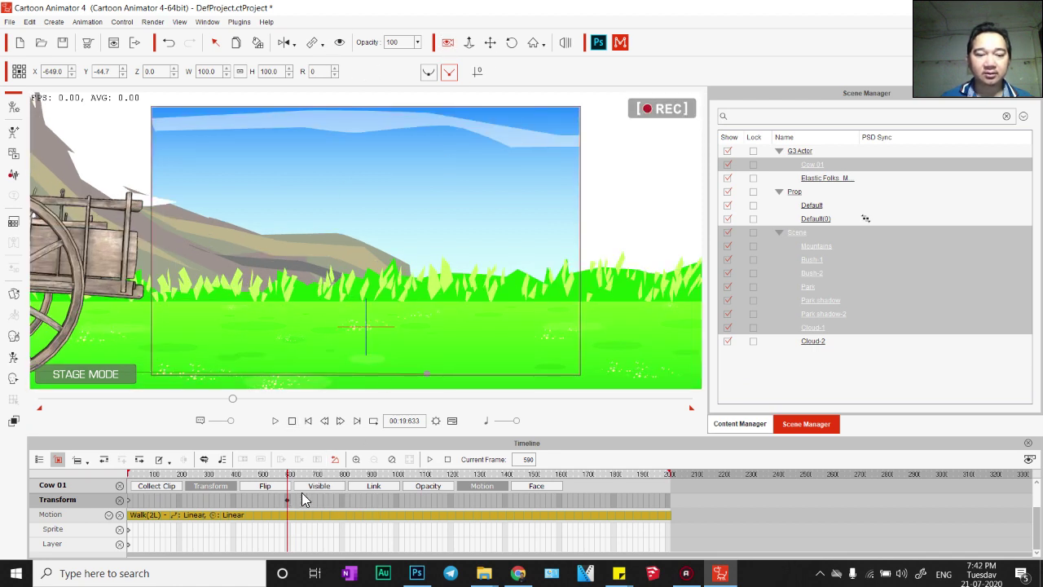
scroll(264, 522, up, 2)
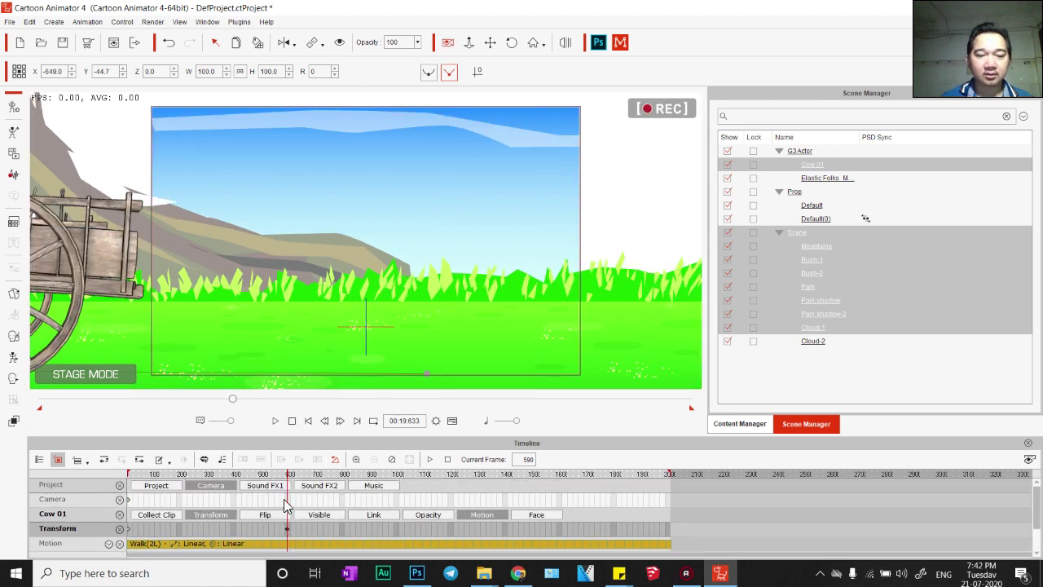
click(286, 499)
drag(264, 308, 906, 324)
scroll(476, 354, down, 3)
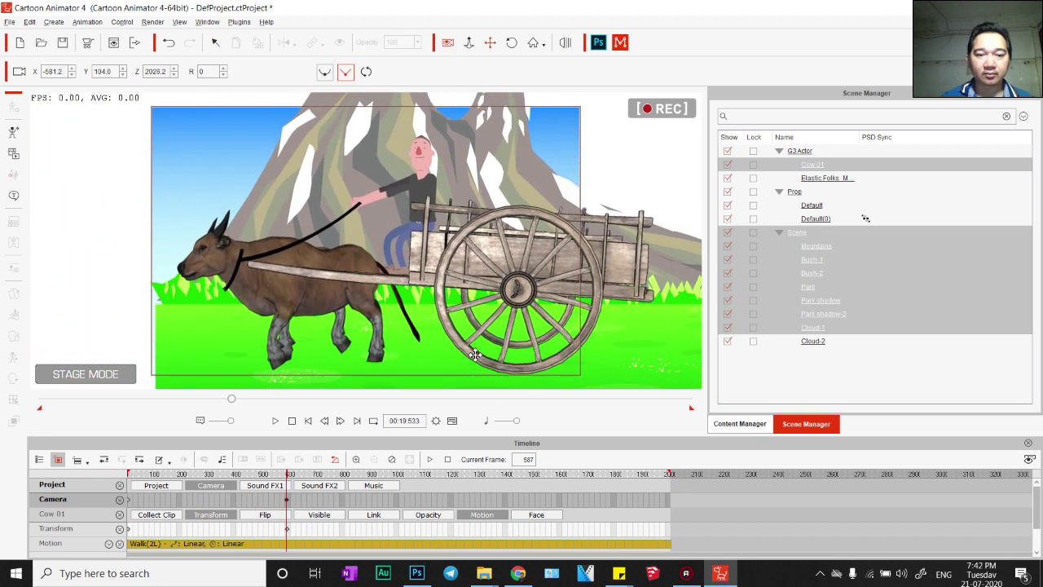
mouse_move(432, 317)
mouse_down()
mouse_move(391, 325)
mouse_move(440, 415)
mouse_up()
drag(433, 319, 446, 451)
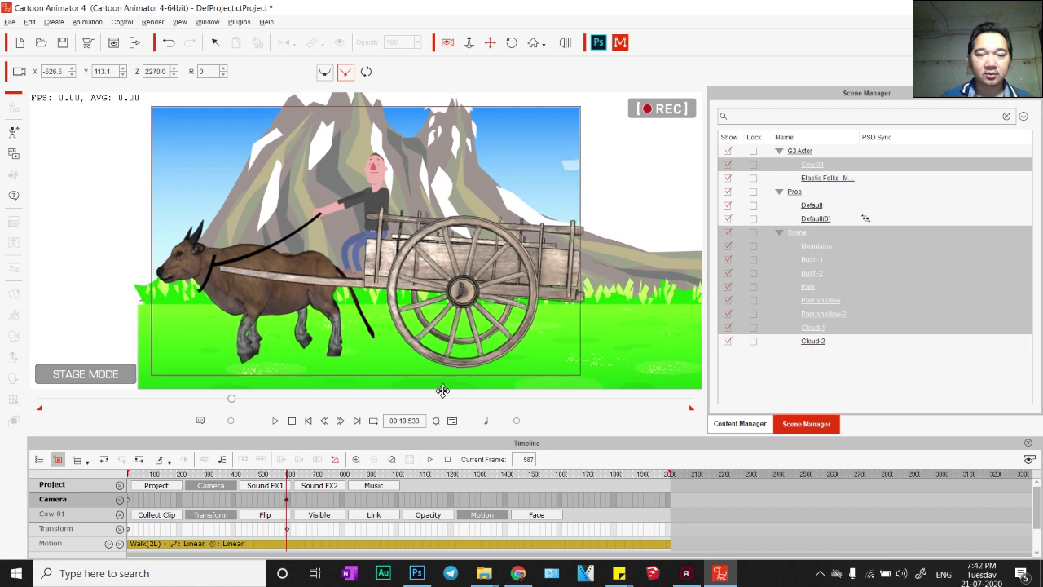
mouse_move(401, 337)
mouse_down()
mouse_move(389, 351)
mouse_move(405, 341)
mouse_up()
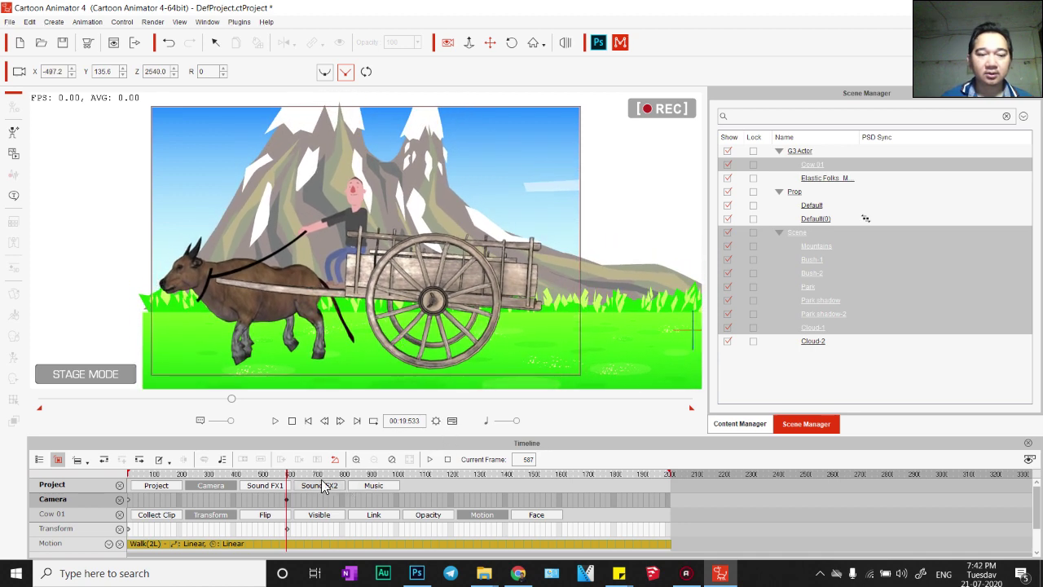
click(290, 422)
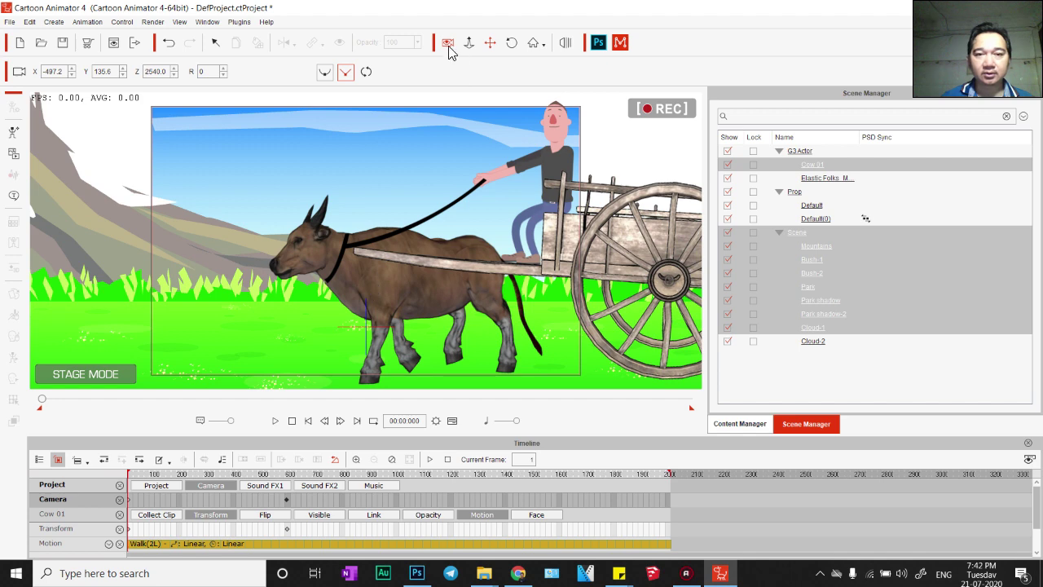
click(448, 43)
drag(408, 352, 429, 171)
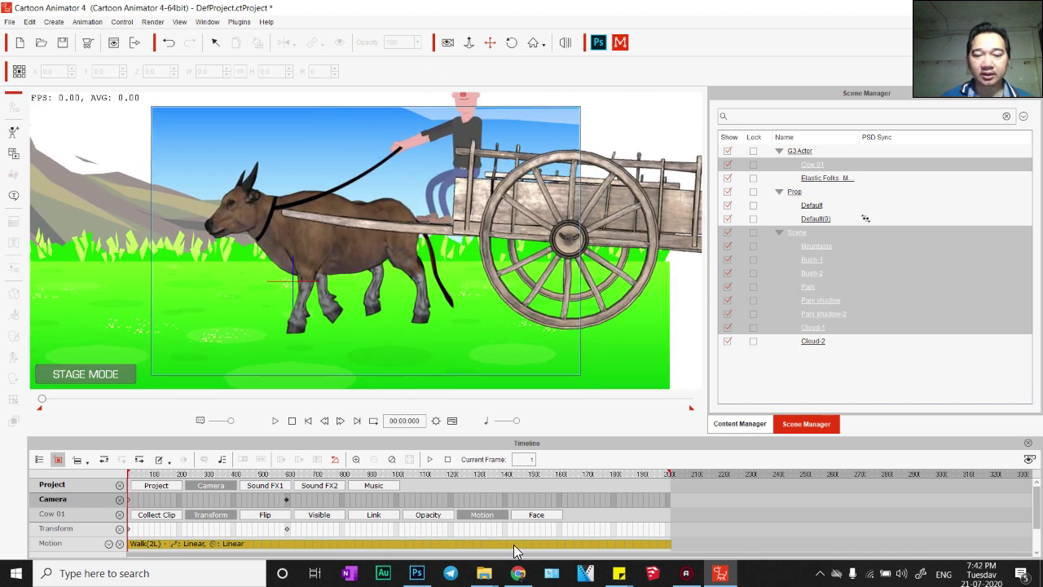
click(601, 45)
click(731, 158)
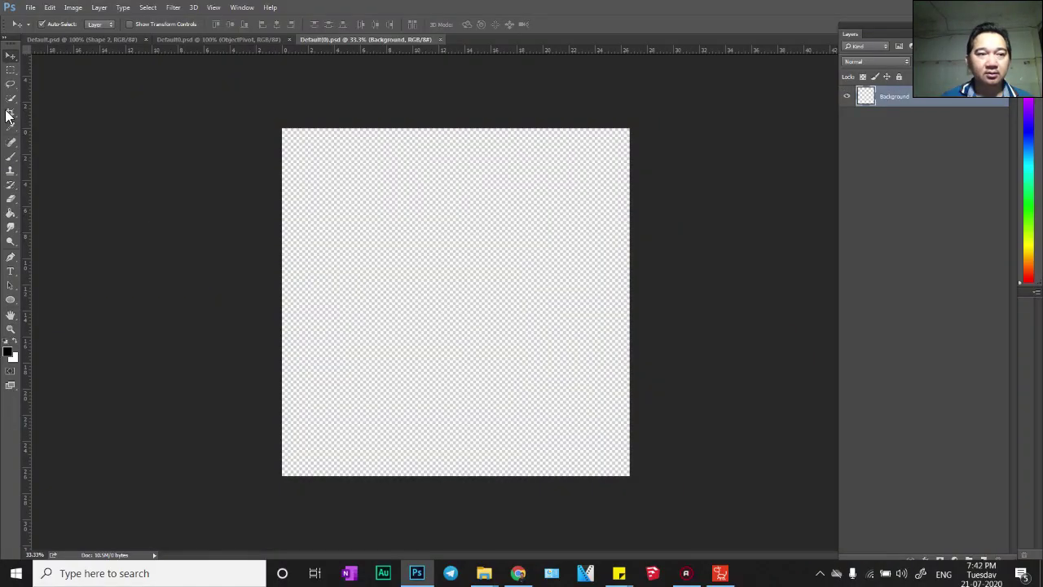
drag(334, 306, 591, 376)
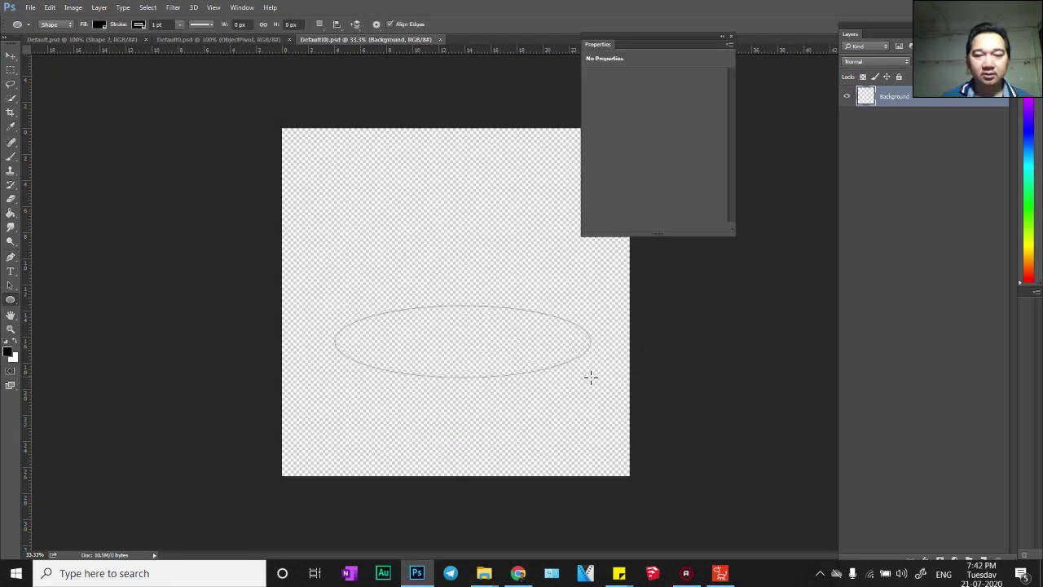
click(731, 36)
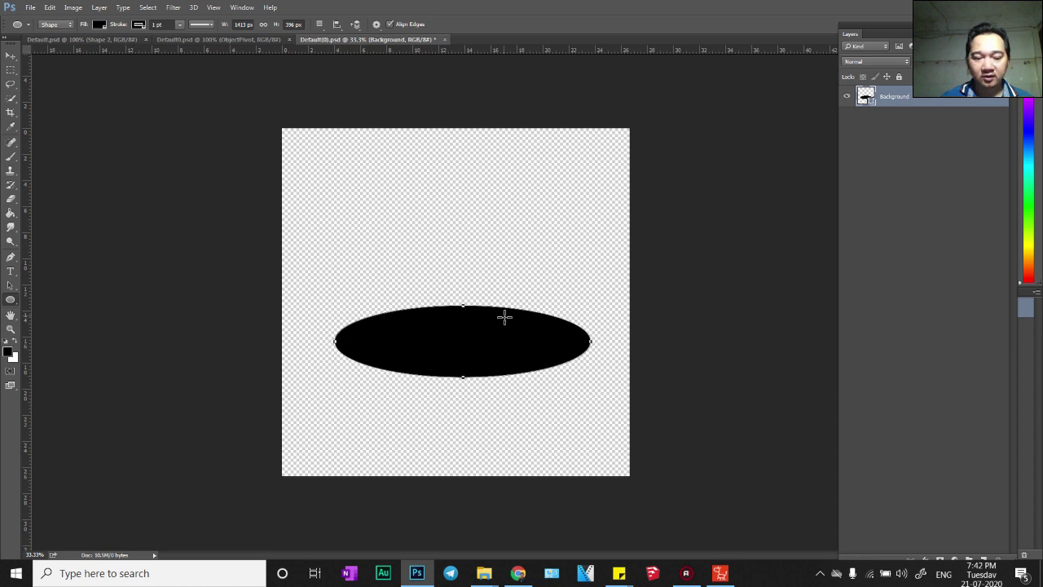
click(736, 577)
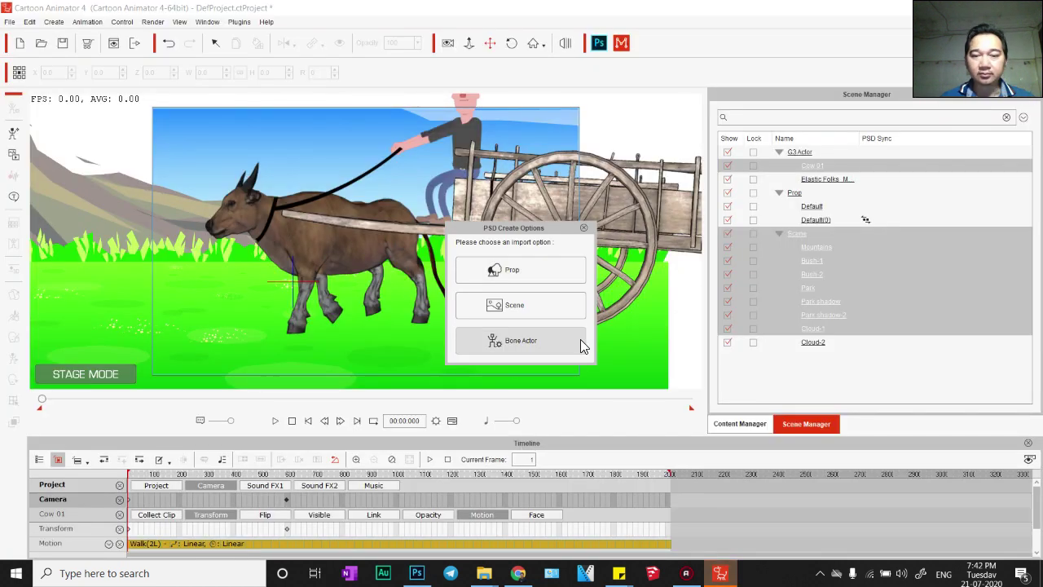
click(533, 262)
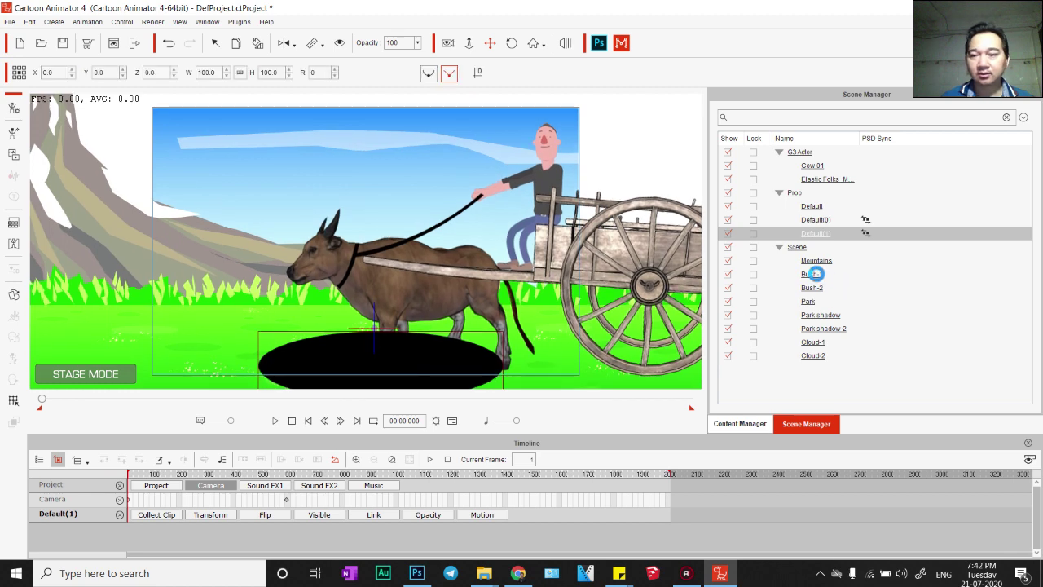
key(Delete)
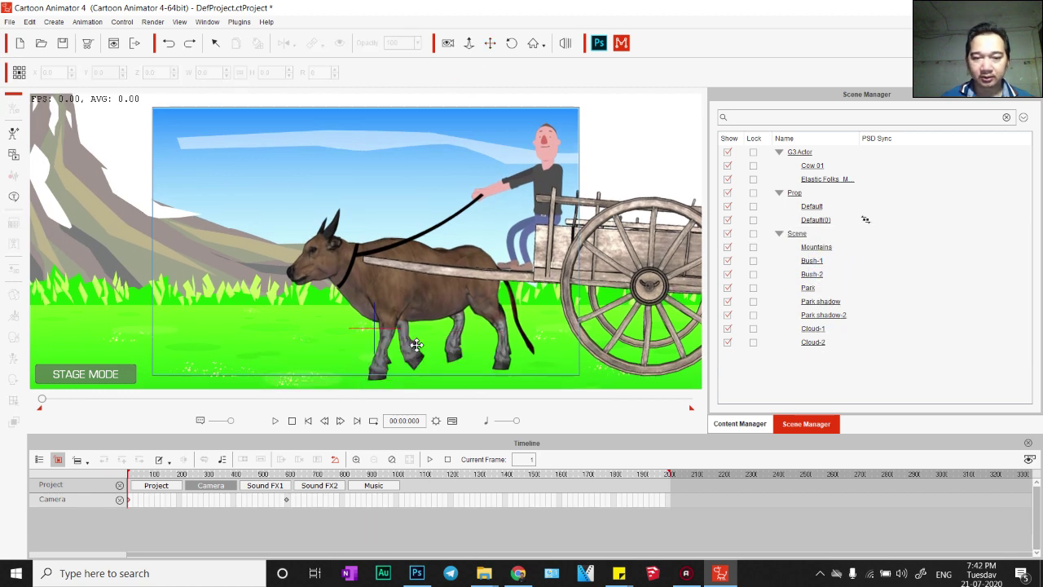
key(alt+Tab)
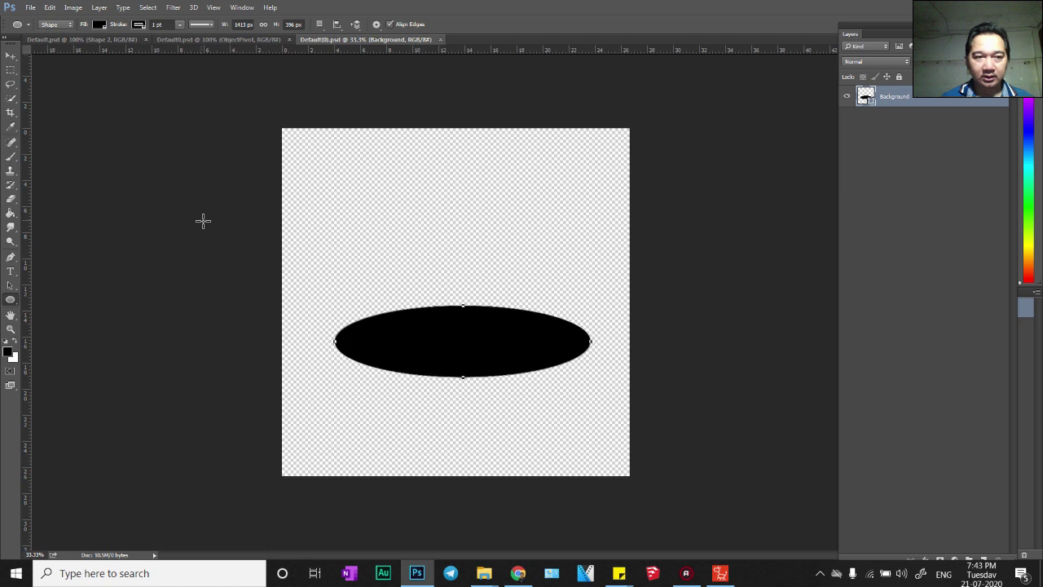
click(721, 575)
- Create a new PSD object in Photoshop, draw a flat black ellipse about 1512 by 435 px, and bring it into Cartoon Animator as a prop
click(600, 45)
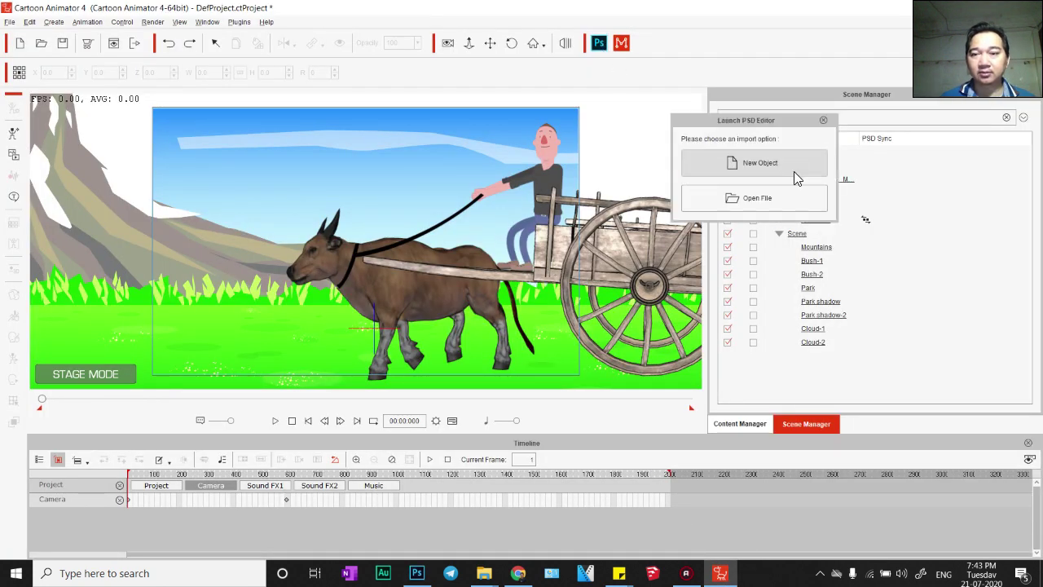
click(794, 171)
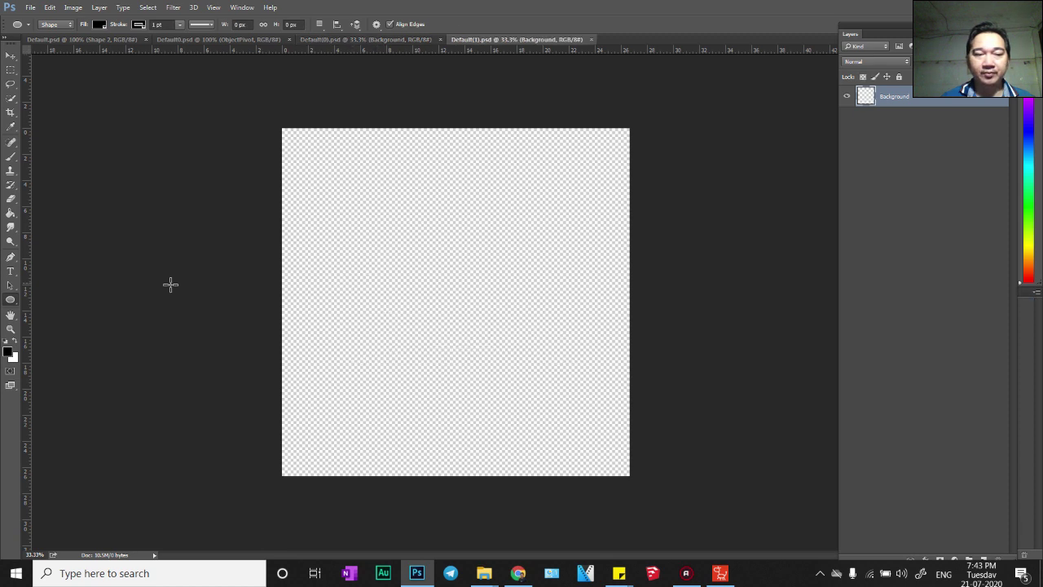
drag(350, 299, 603, 378)
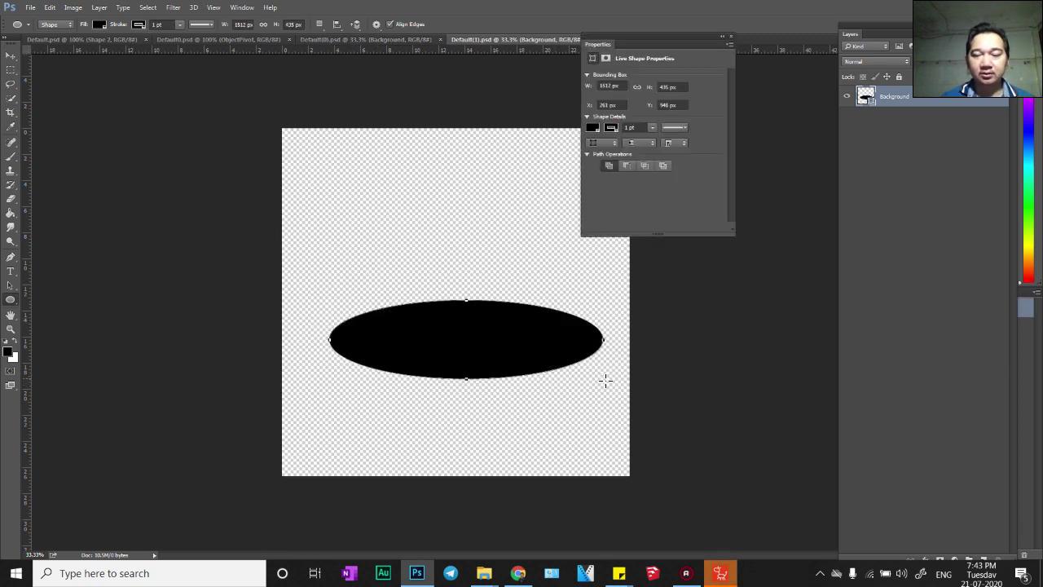
click(721, 573)
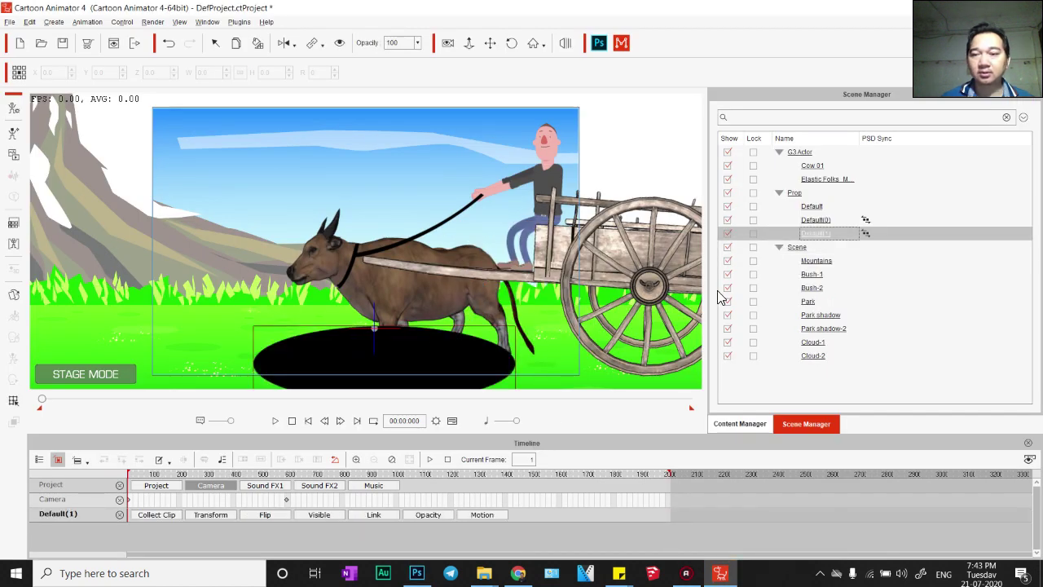
- Place the black ellipse beneath the cow's feet as a shadow, at Z -27 and with an opacity of 50
mouse_move(286, 353)
mouse_down()
mouse_move(274, 347)
mouse_move(293, 345)
mouse_move(286, 304)
mouse_move(282, 340)
mouse_up()
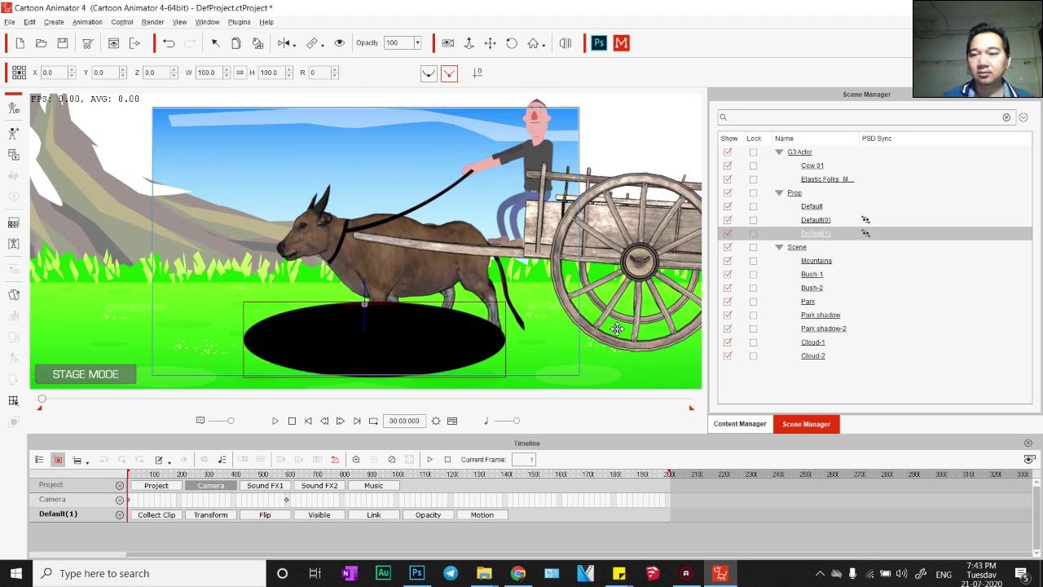
click(818, 207)
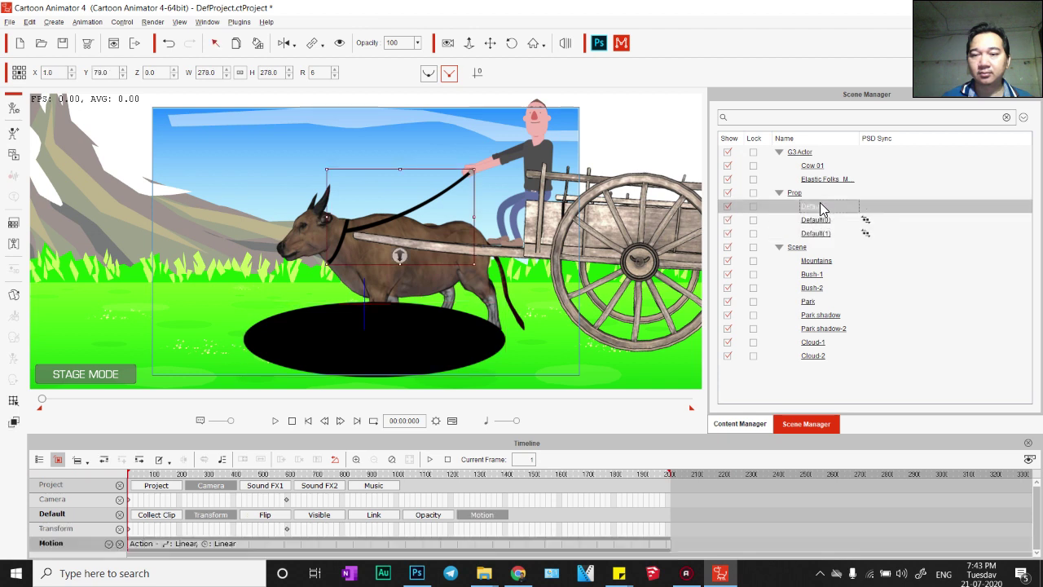
click(822, 234)
drag(321, 346, 361, 342)
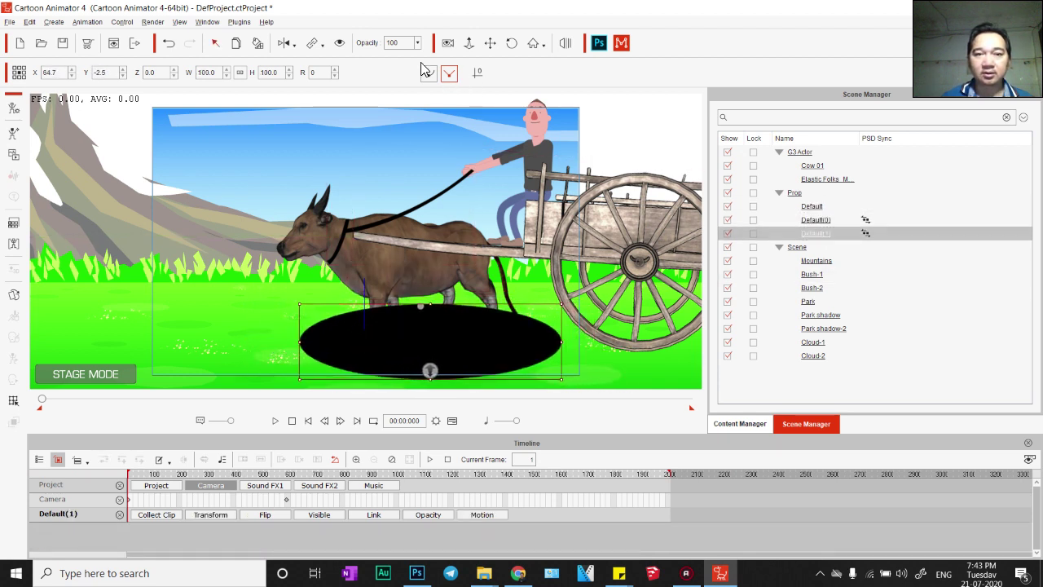
drag(416, 59, 401, 60)
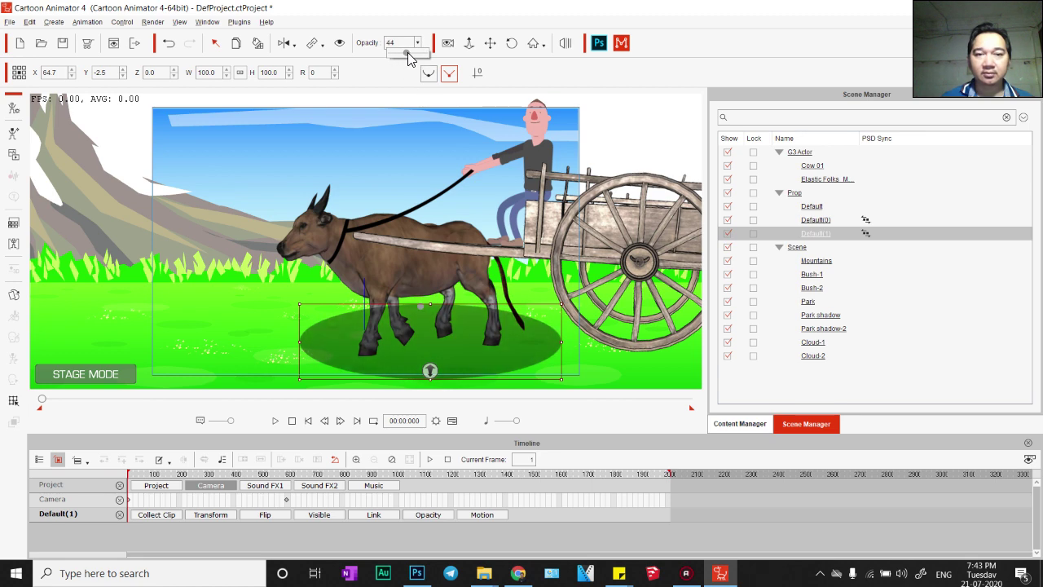
drag(426, 368, 427, 366)
drag(495, 348, 489, 344)
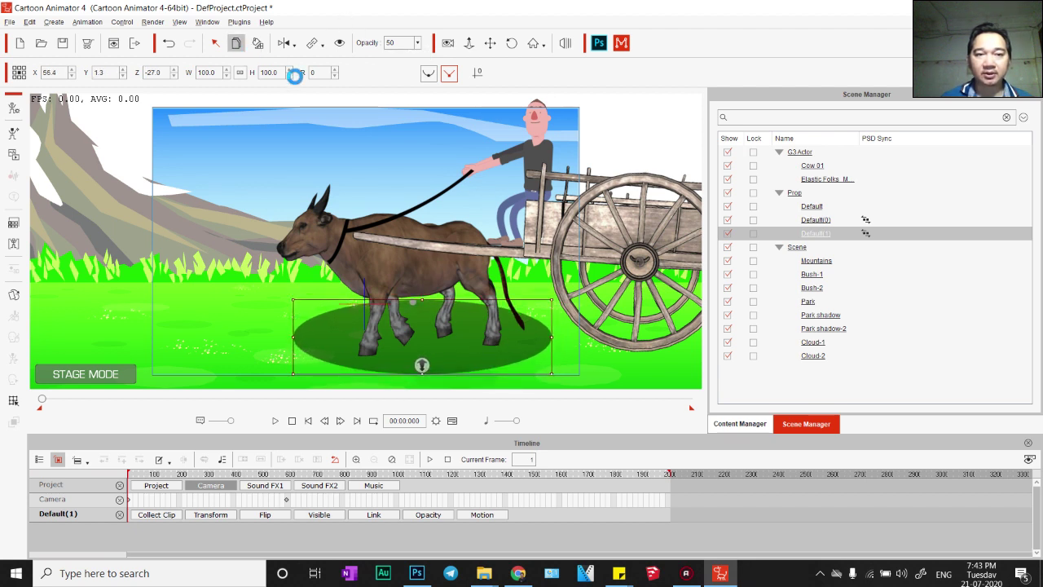
- Duplicate the cow's shadow and place the copy under the cart wheel
drag(457, 349, 554, 354)
drag(271, 352, 319, 354)
- At frame 587, move the two shadows under the cow and the cart, and play the animation from the start
click(397, 358)
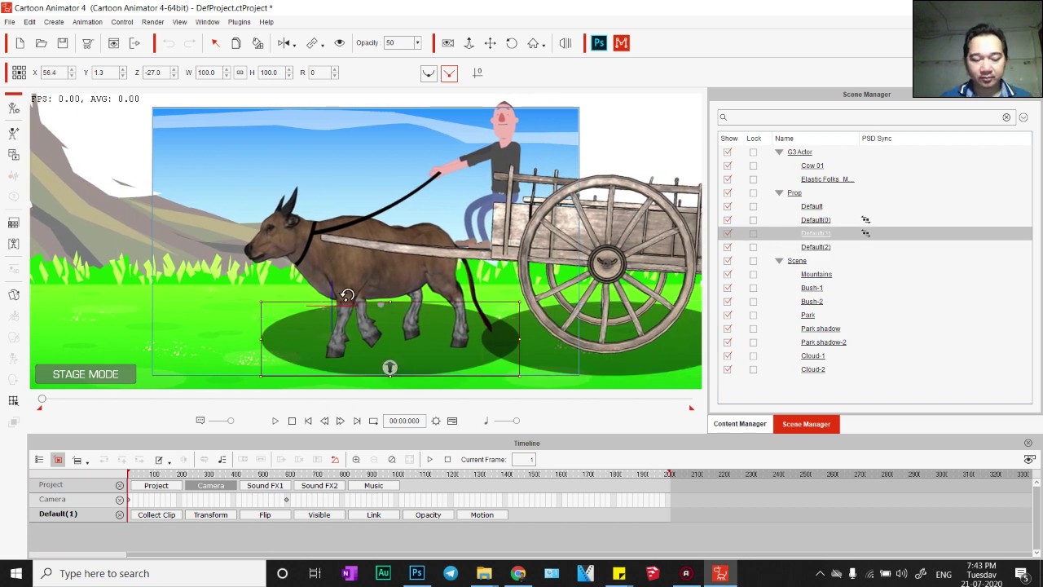
click(284, 502)
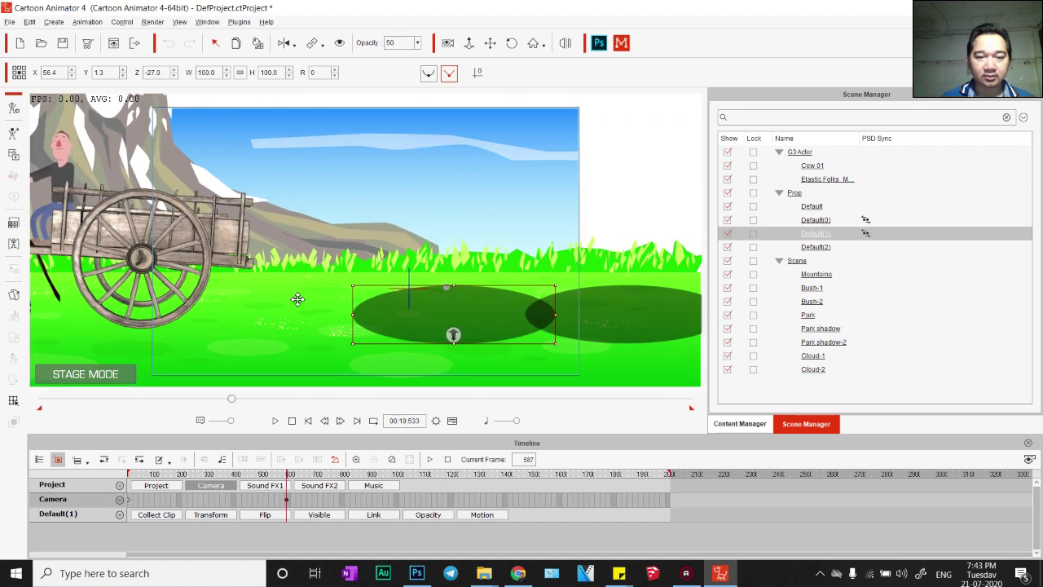
drag(612, 314, 155, 316)
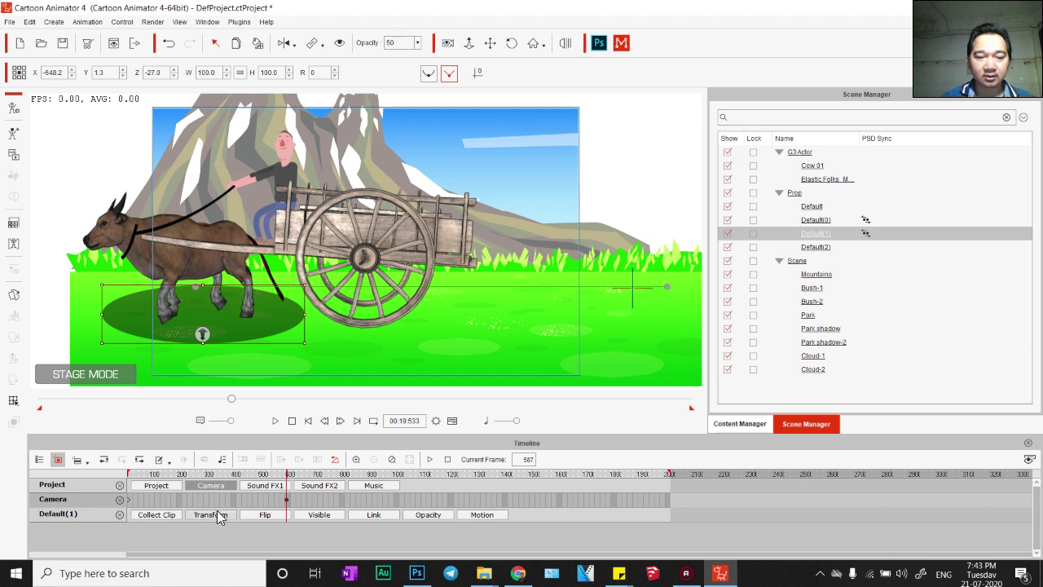
drag(585, 316, 448, 318)
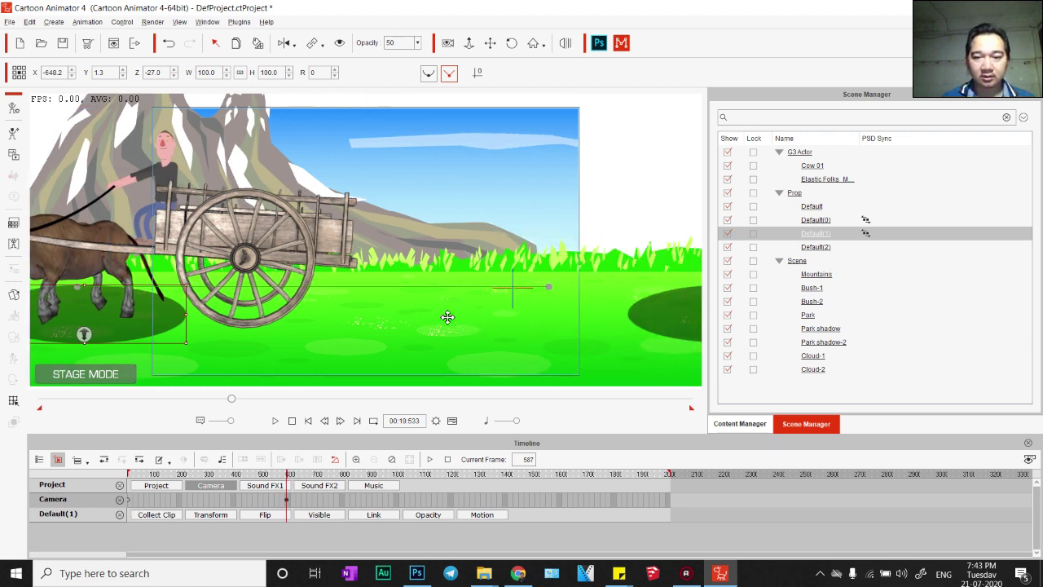
drag(689, 330, 197, 324)
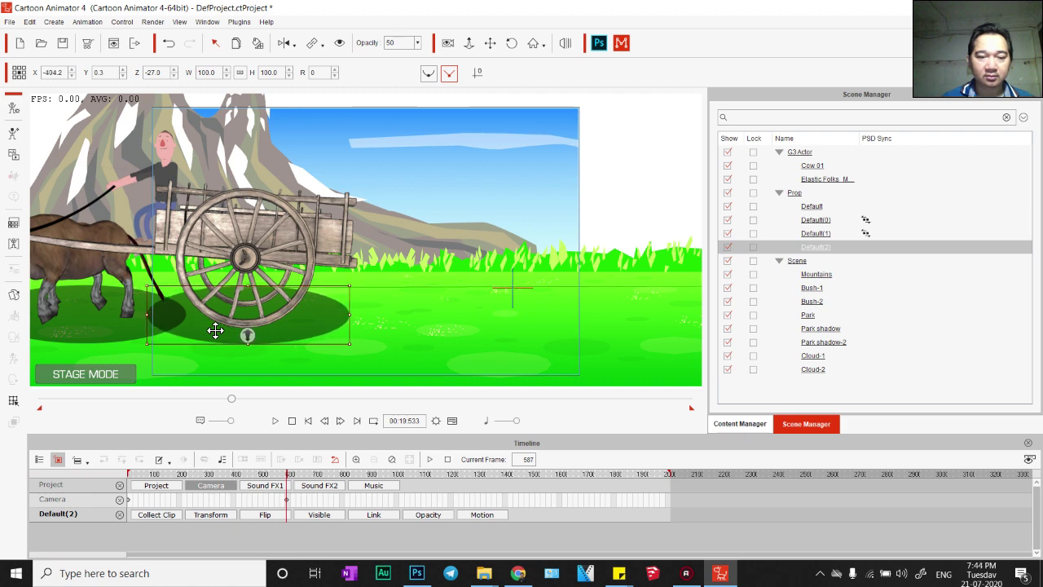
click(292, 420)
click(276, 420)
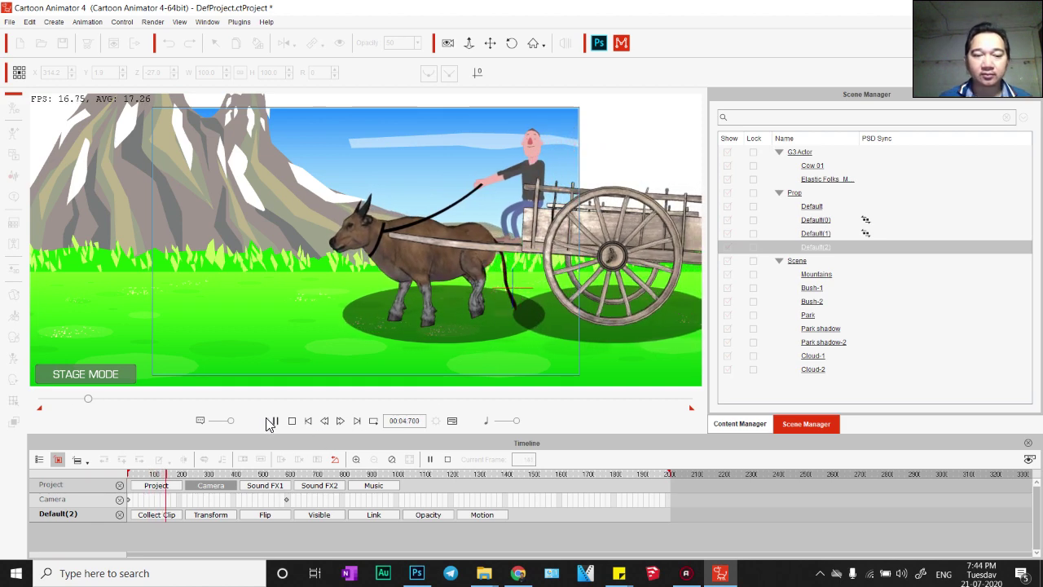
- Stop playback, switch to the camera view, and play the animation to check the camera following the cow and cart
click(292, 421)
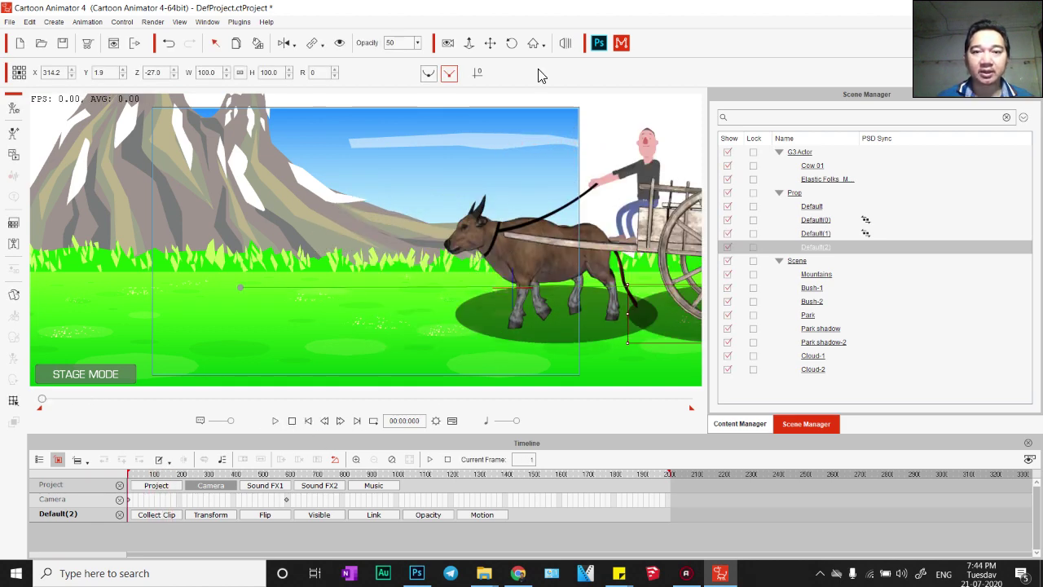
click(448, 43)
click(274, 420)
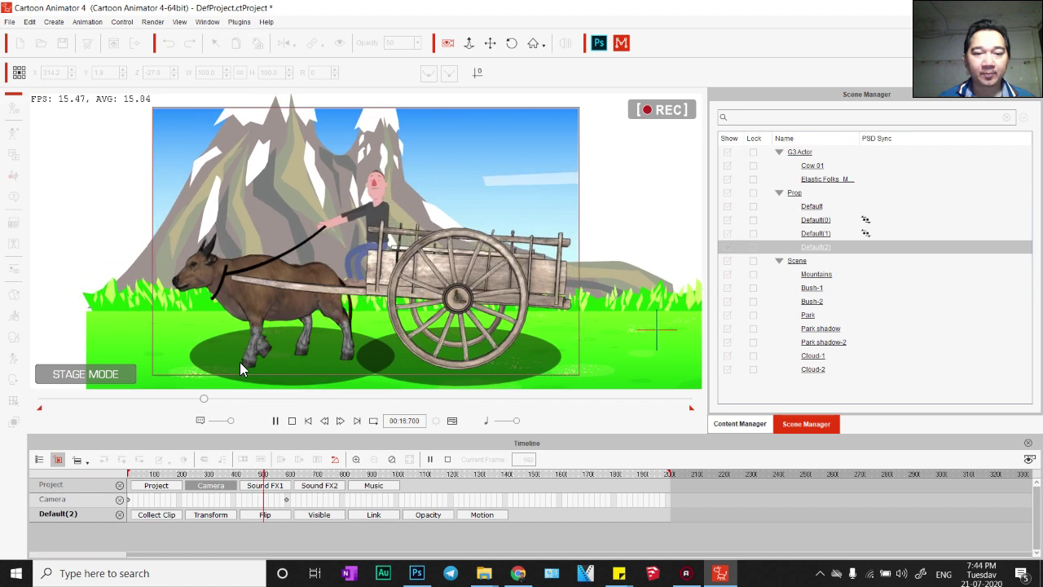
click(293, 421)
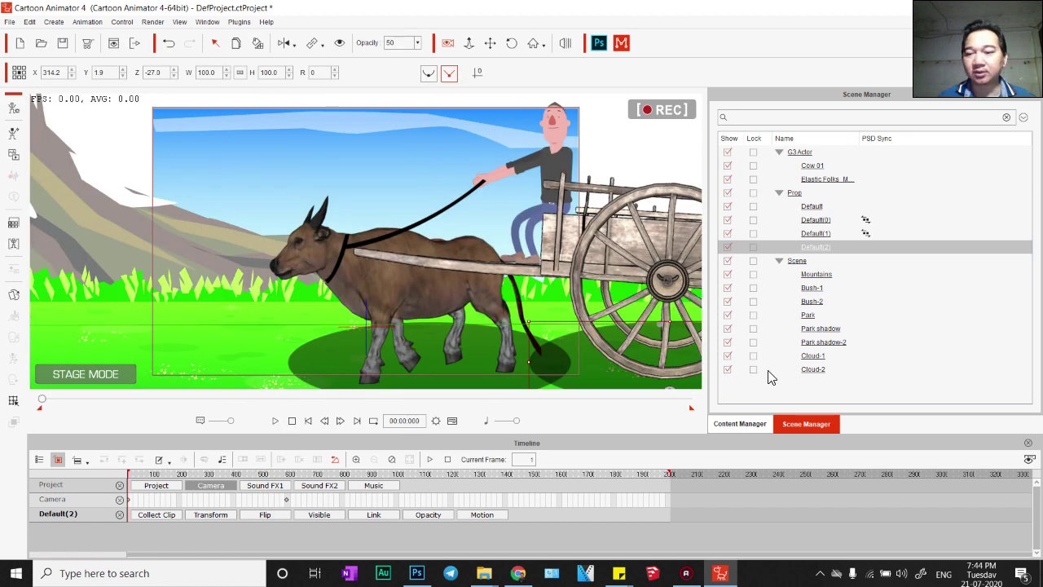
- Open the prop templates' Props folder in File Explorer, search it for "box", and add the Box_02 cardboard box to the scene
click(755, 426)
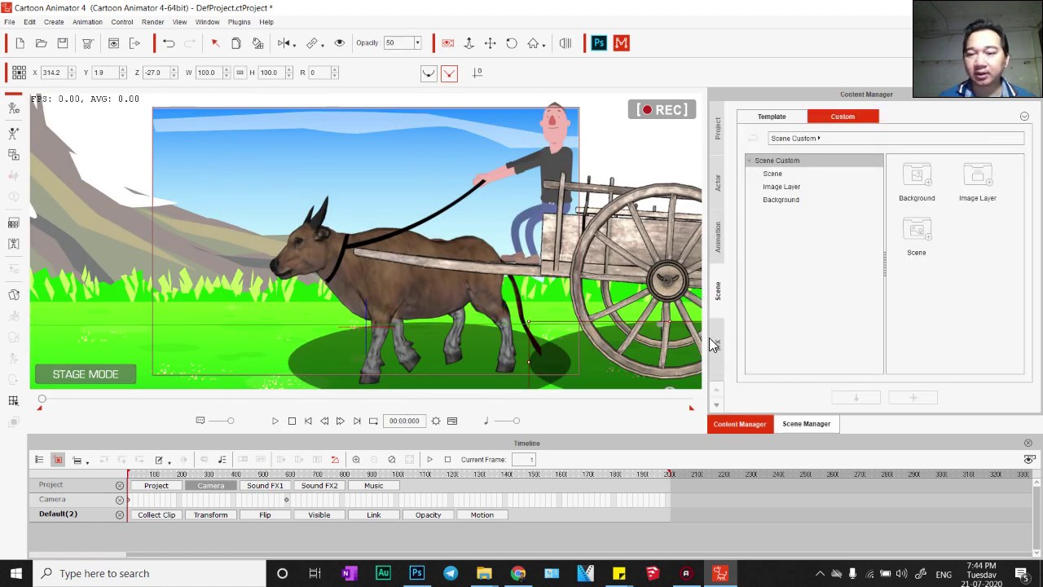
click(717, 361)
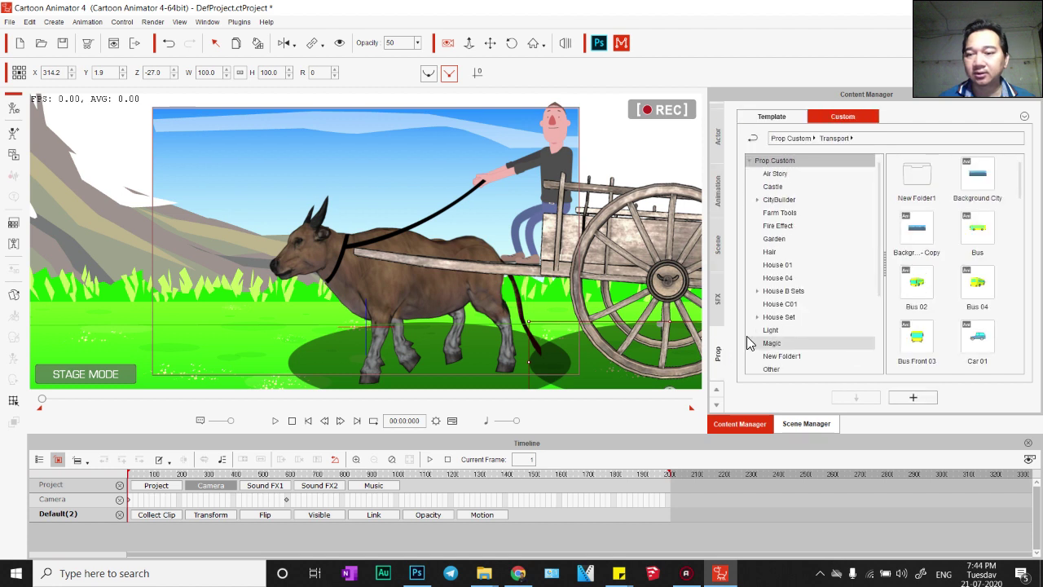
click(779, 118)
right_click(781, 167)
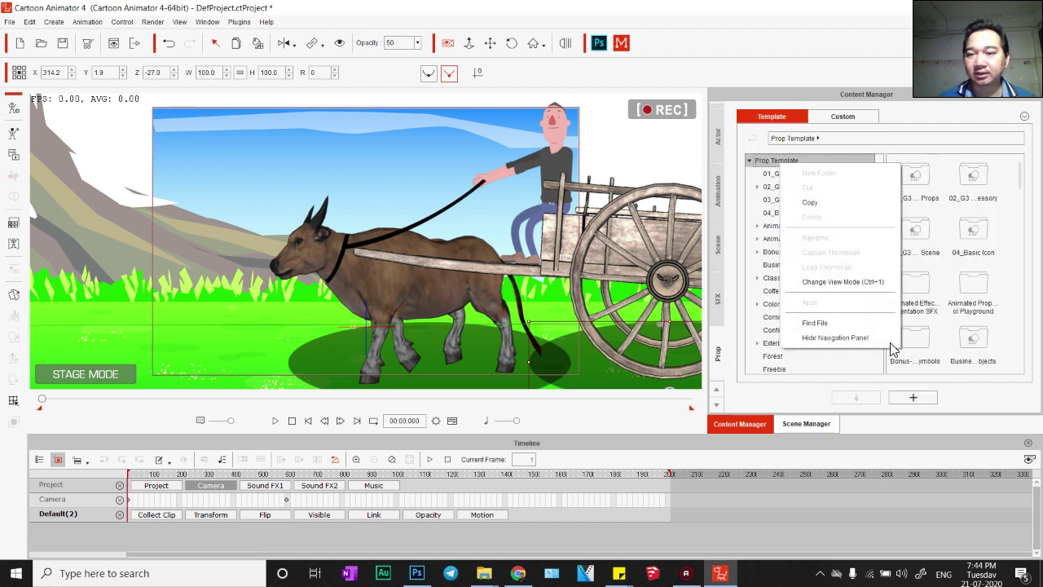
click(812, 323)
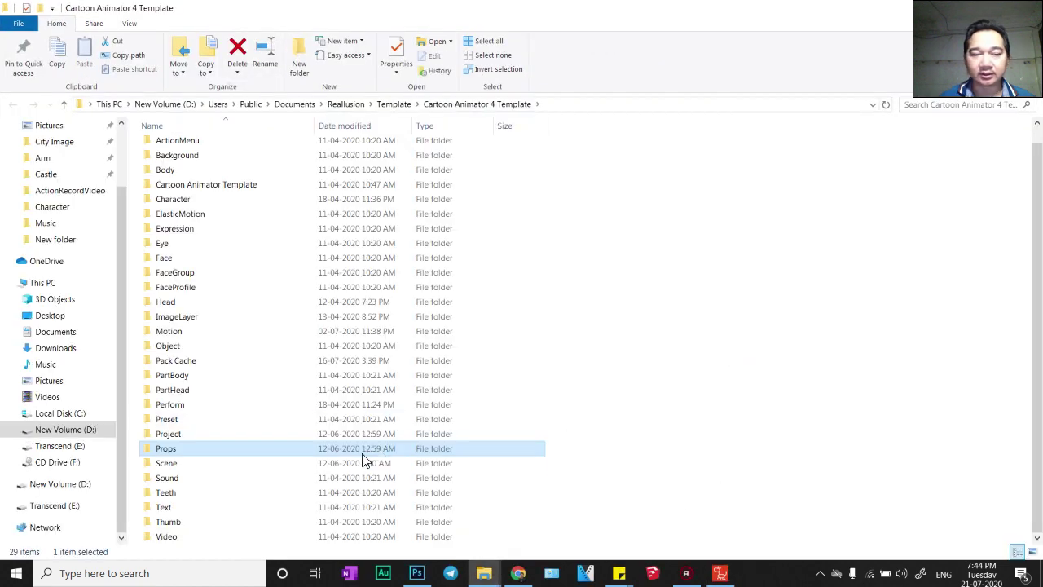
double_click(190, 447)
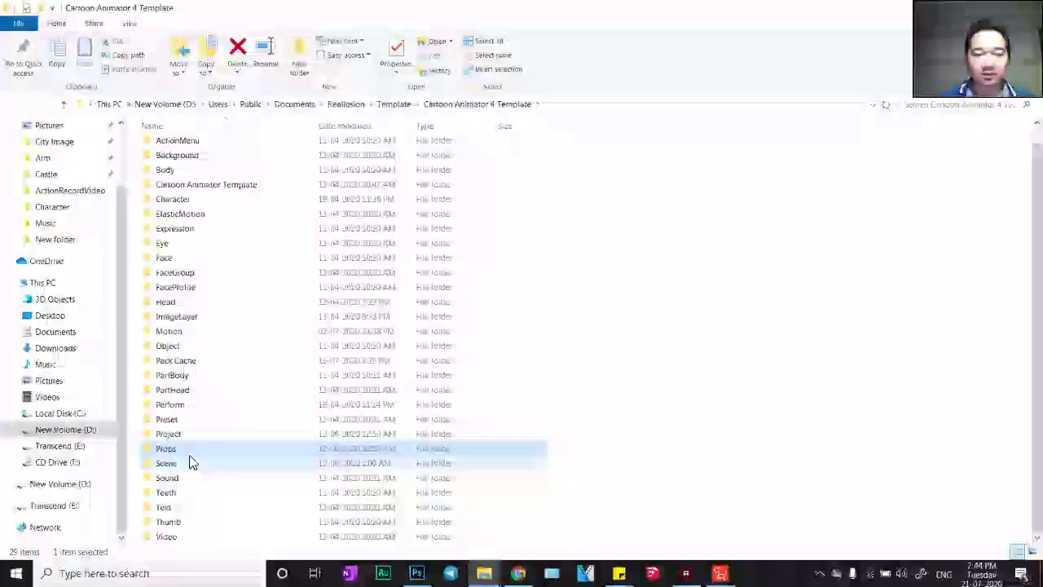
click(927, 105)
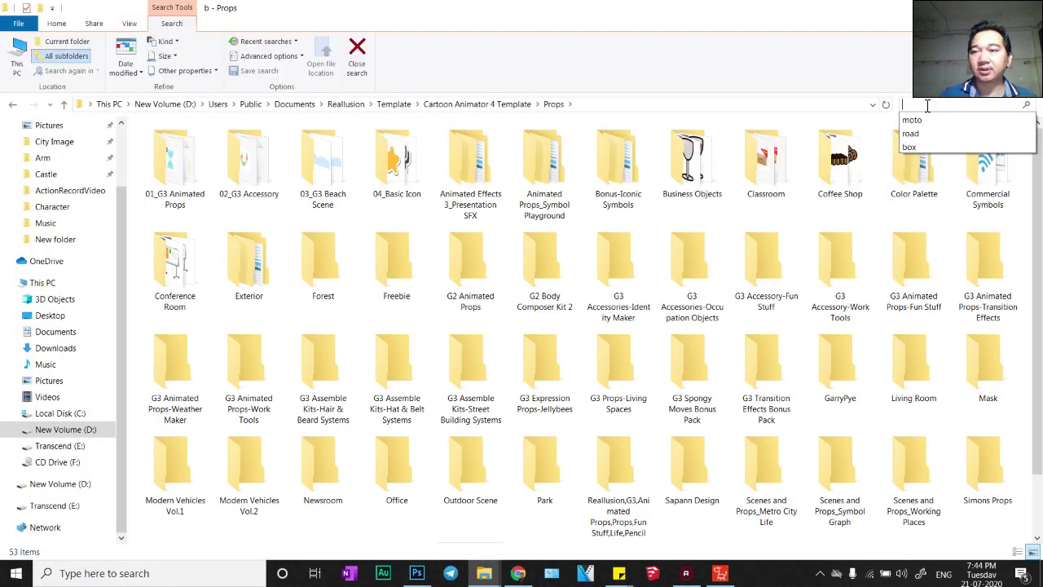
text(box)
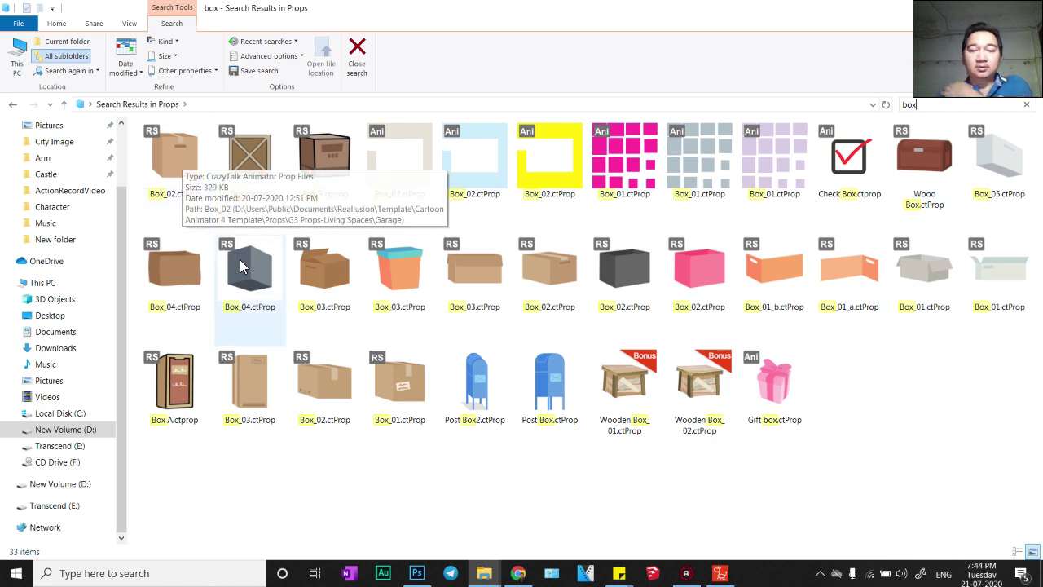
drag(325, 385, 625, 177)
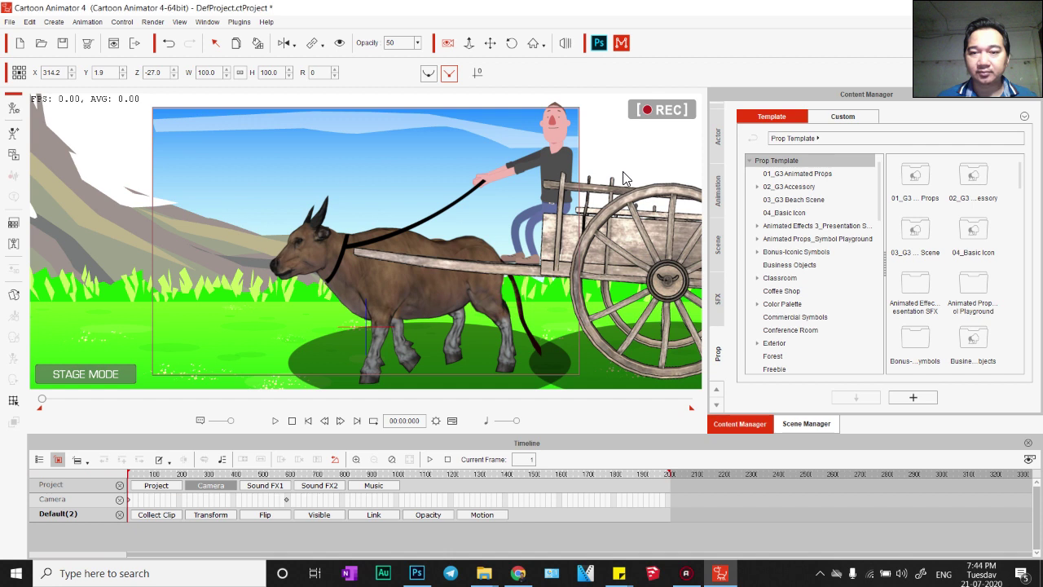
- Scale the box to 271.2 in width and height and place it in the cart bed behind the driver at Z -54
mouse_move(683, 139)
mouse_down()
mouse_move(721, 125)
mouse_move(681, 138)
mouse_up()
drag(629, 200, 700, 163)
click(444, 46)
drag(585, 223, 259, 219)
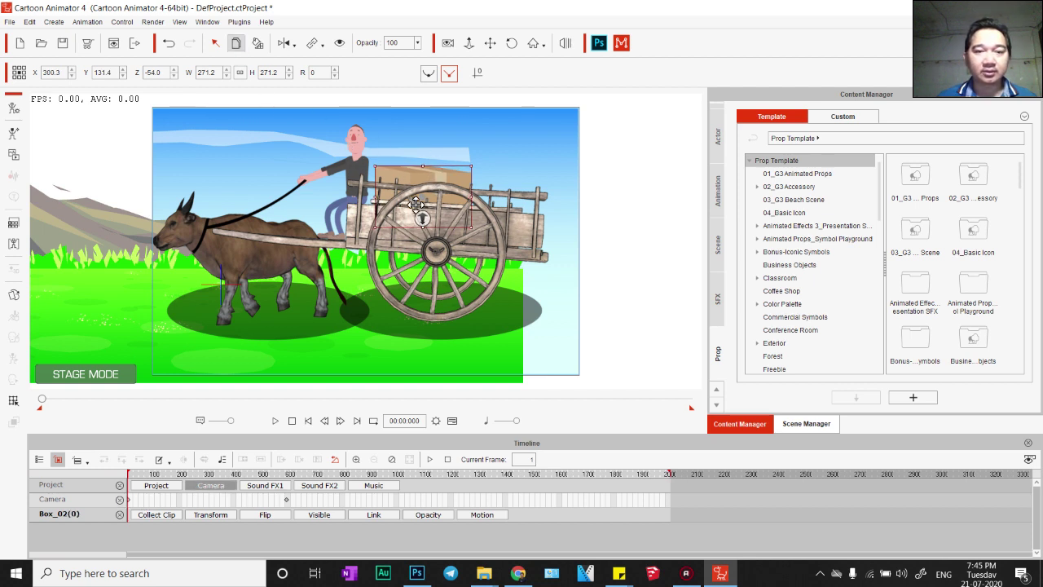
- Load the cart with three copies of the box, one stacked on top of the row, and link all the boxes to the cart
drag(435, 178, 486, 188)
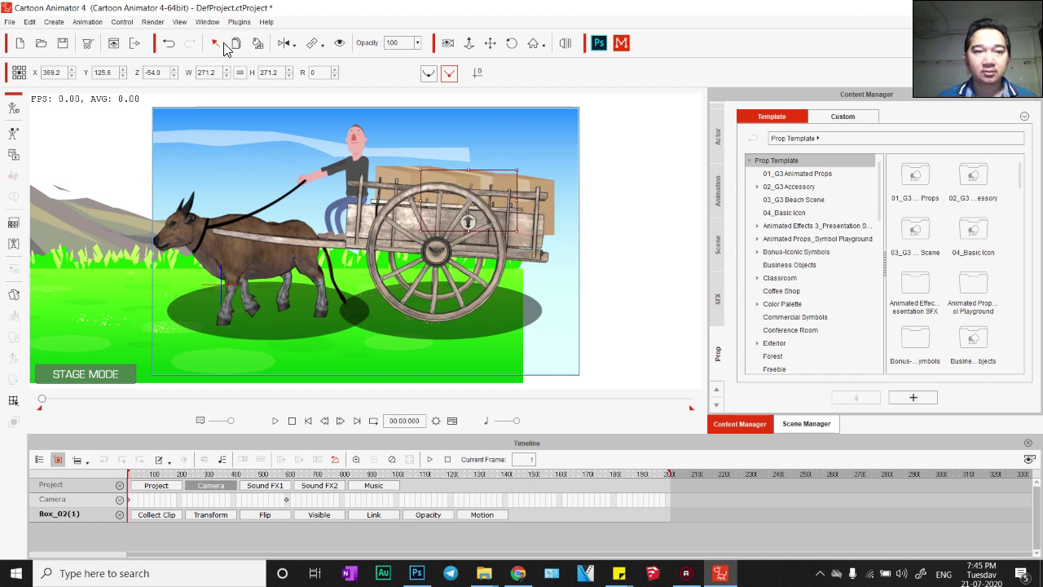
drag(450, 177, 631, 172)
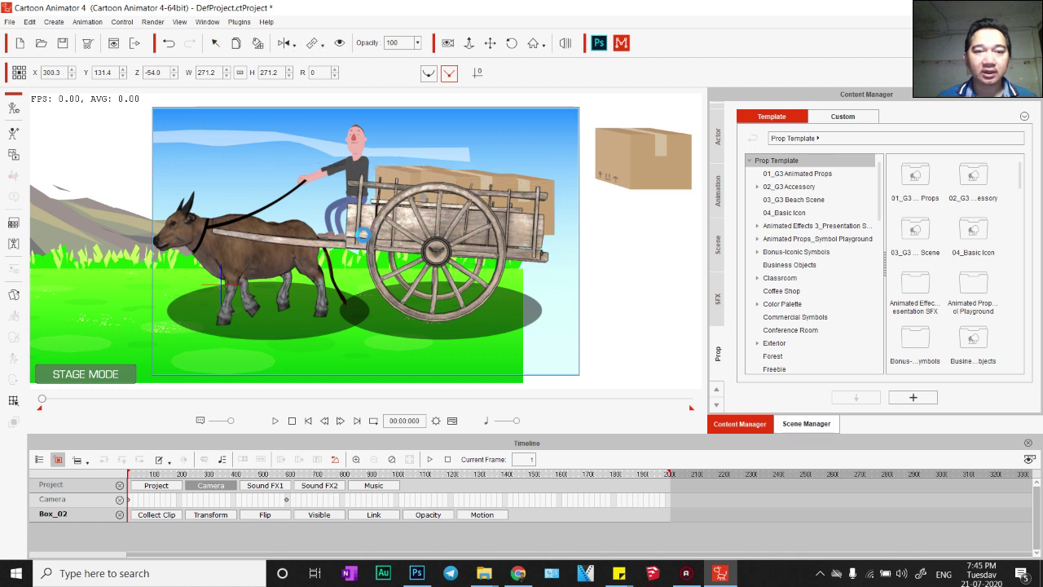
click(315, 43)
click(532, 183)
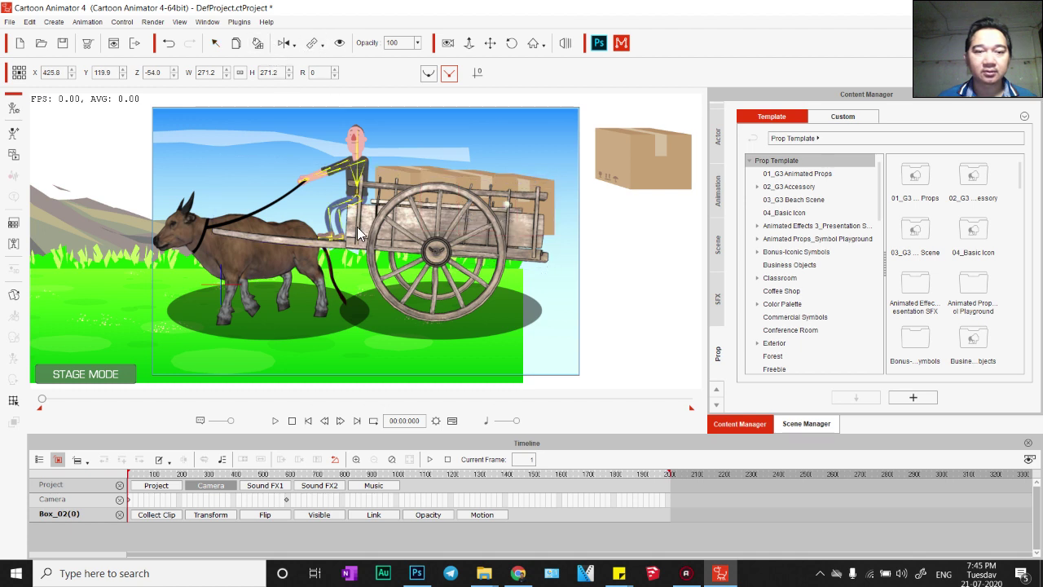
drag(657, 161, 483, 174)
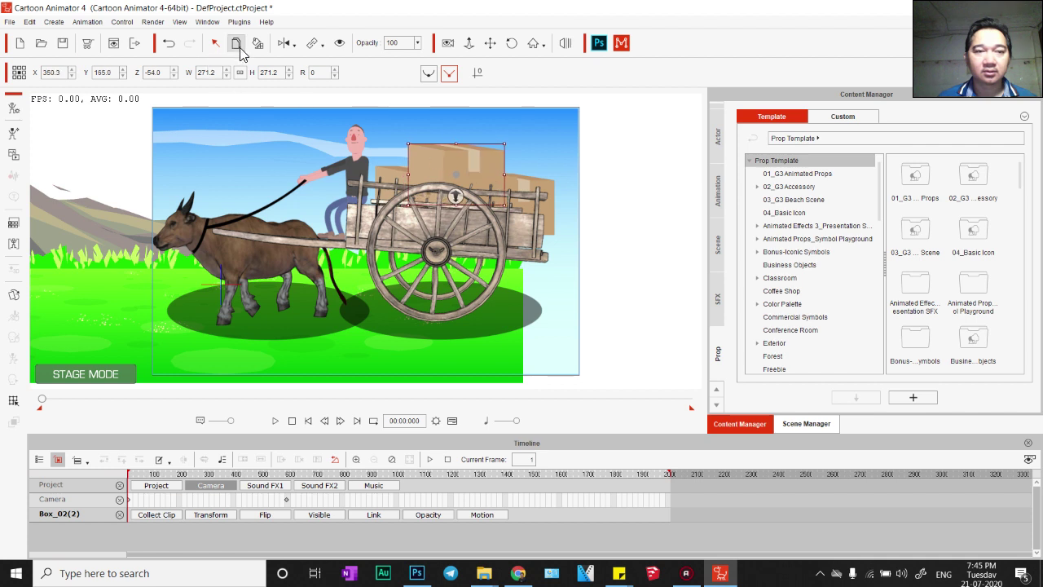
click(309, 44)
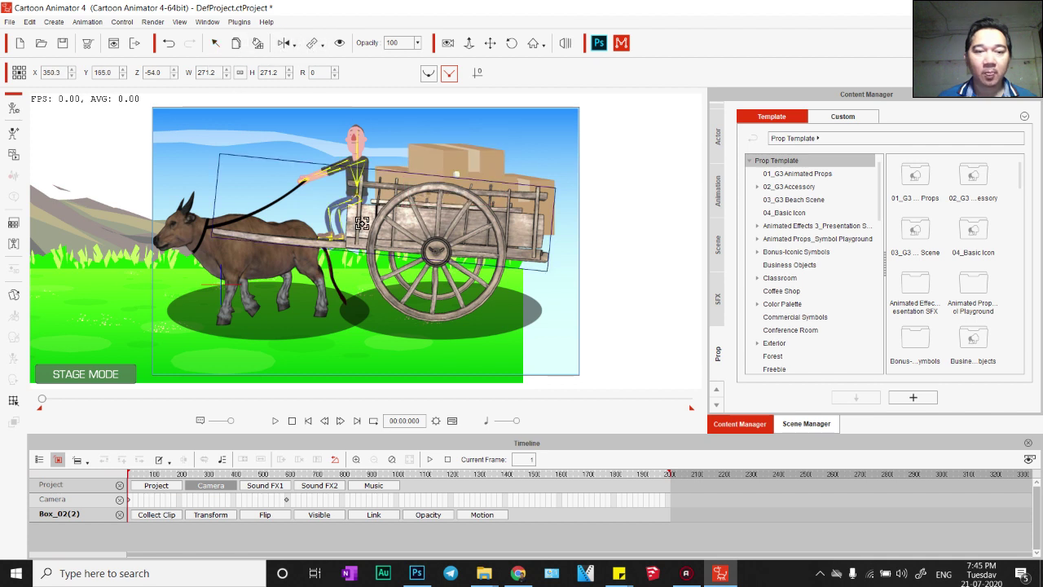
- Play the animation in the normal view and in the camera view to check that the boxes move with the cart
click(276, 421)
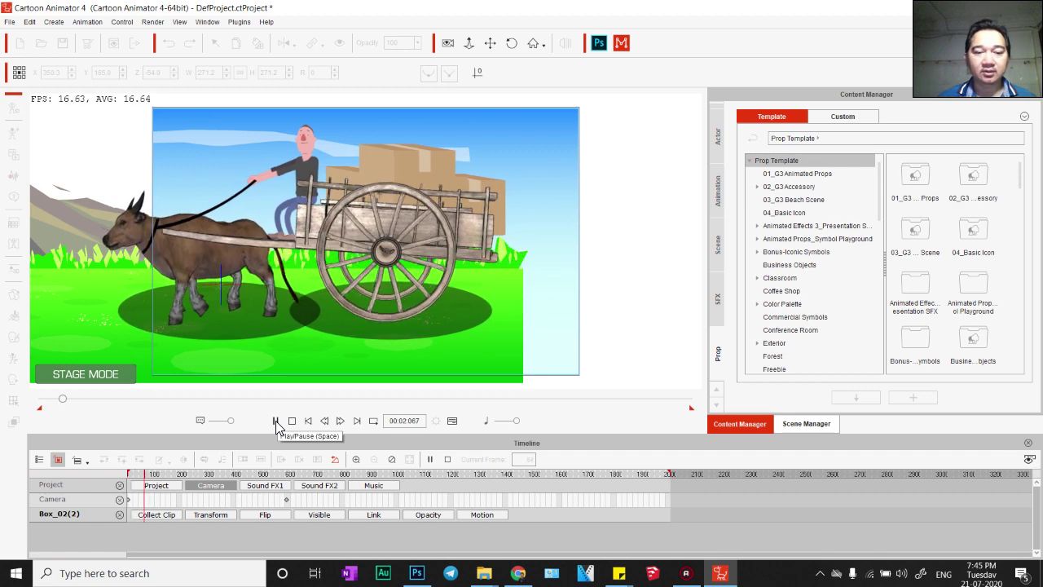
click(291, 421)
key(space)
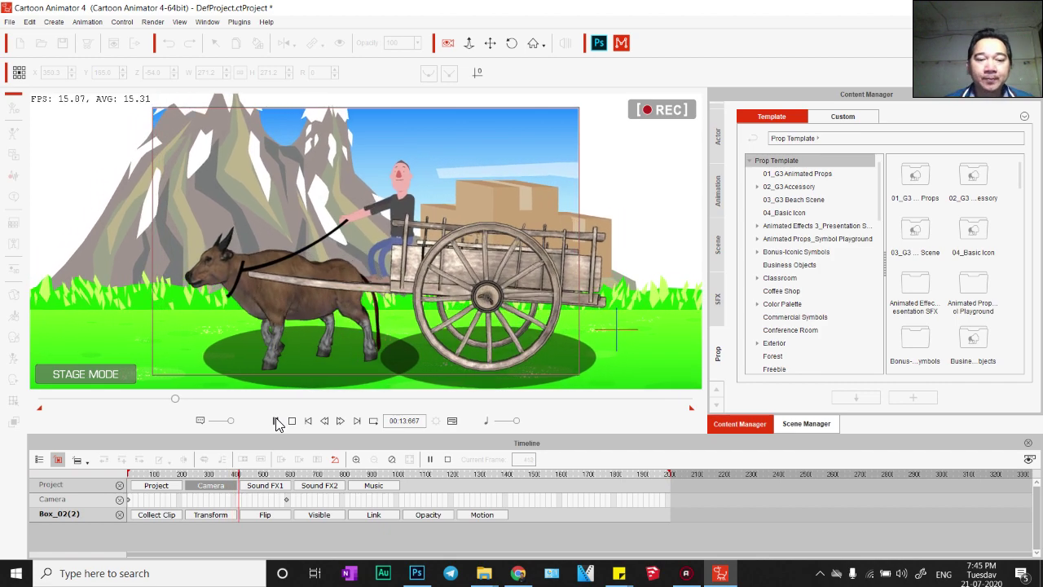
click(291, 420)
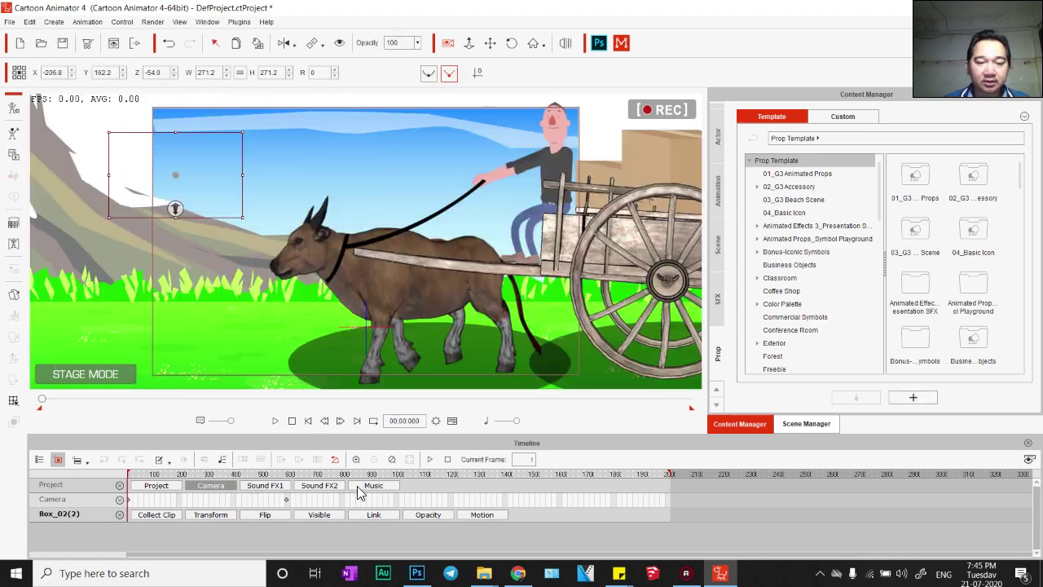
- Show the project's Music track, import Pure_Magic.mp3 at its start, and play the animation with the music
click(374, 486)
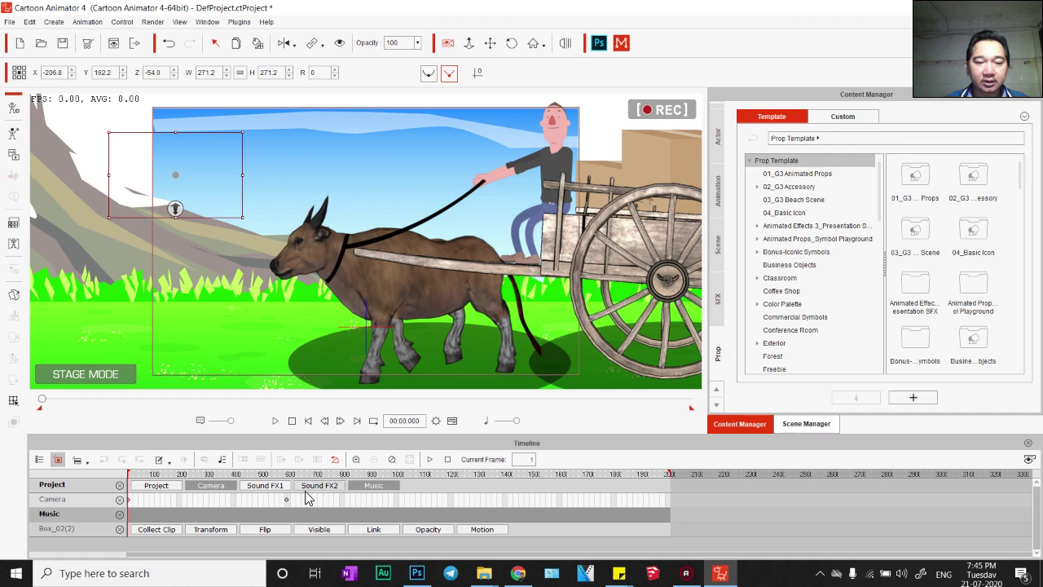
double_click(181, 512)
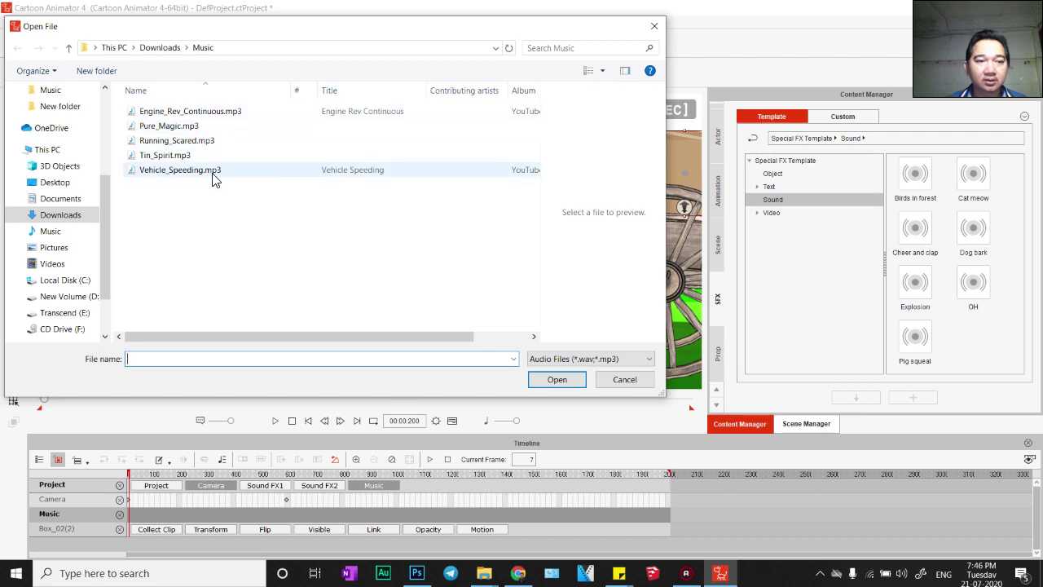
click(173, 127)
click(558, 380)
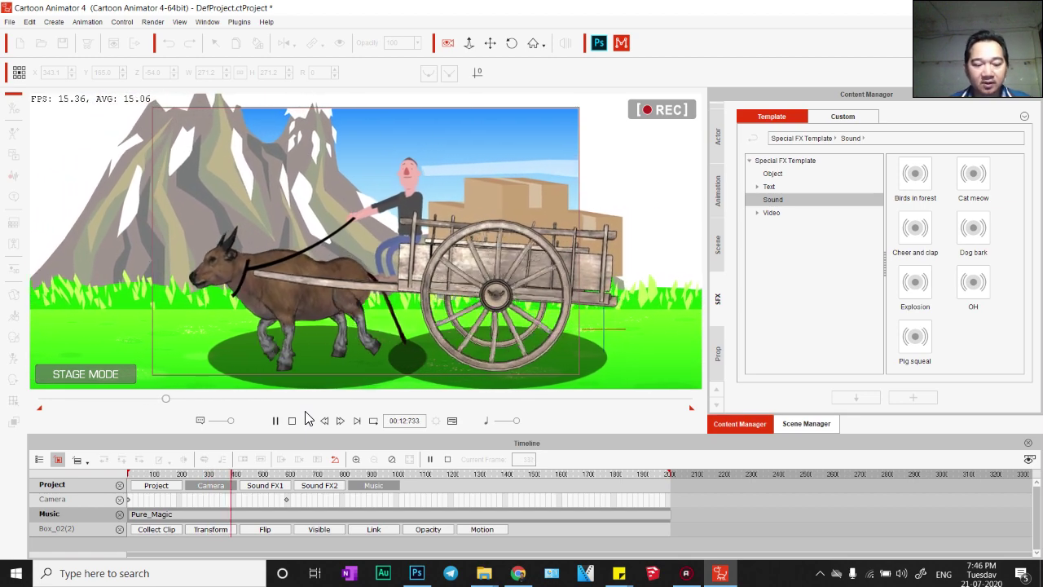
key(space)
click(313, 419)
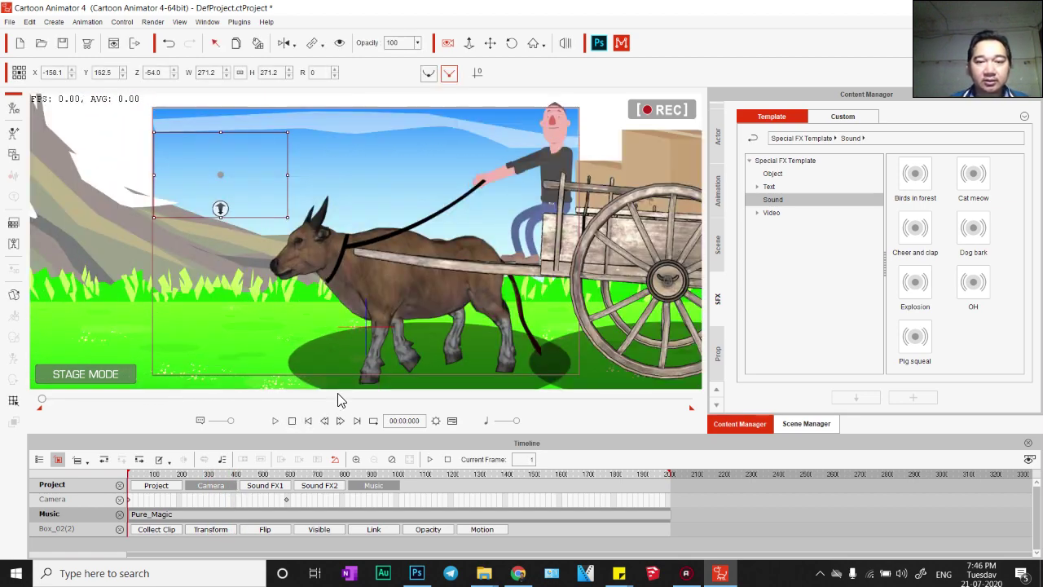
- With Face Puppet, preview the third full face control on the driver and record his facial animation from the first frame to frame 606
click(549, 148)
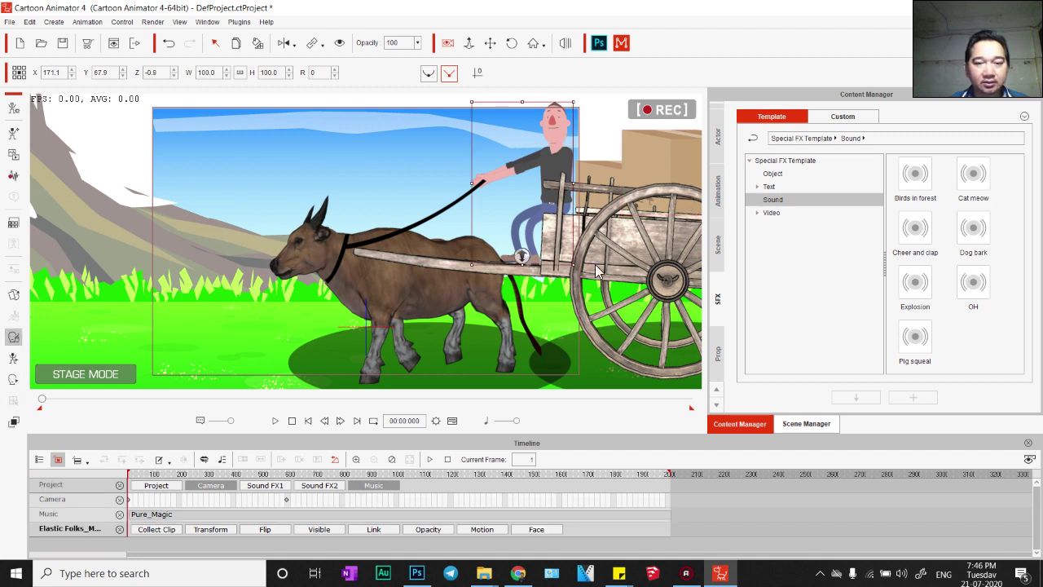
key(f)
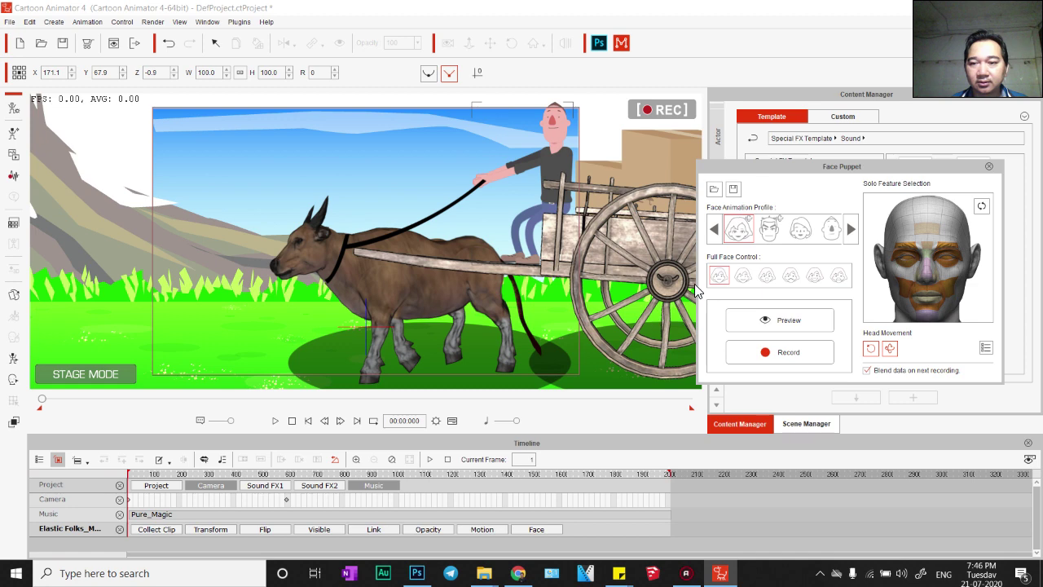
click(788, 321)
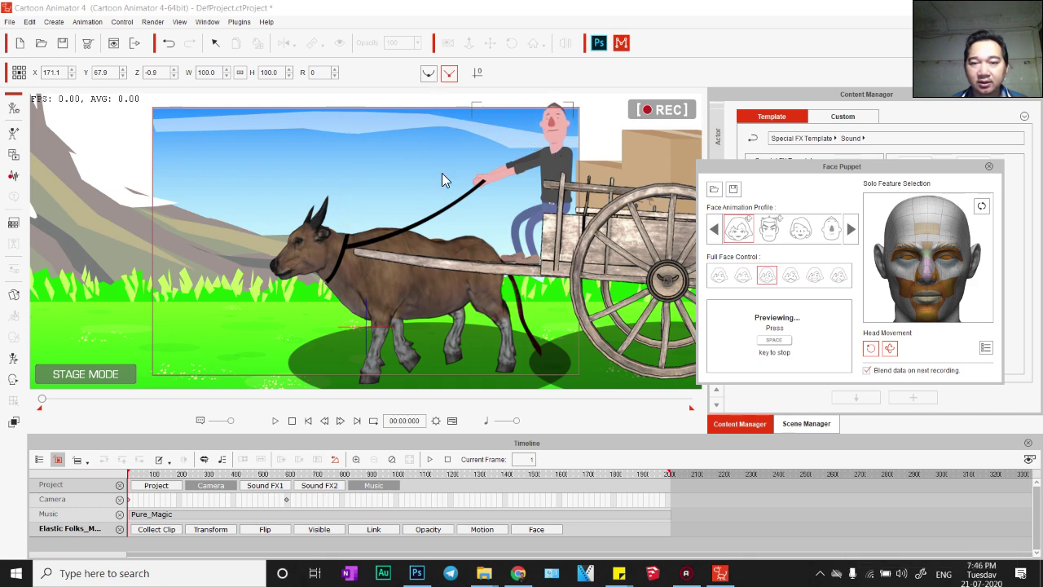
key(space)
click(774, 350)
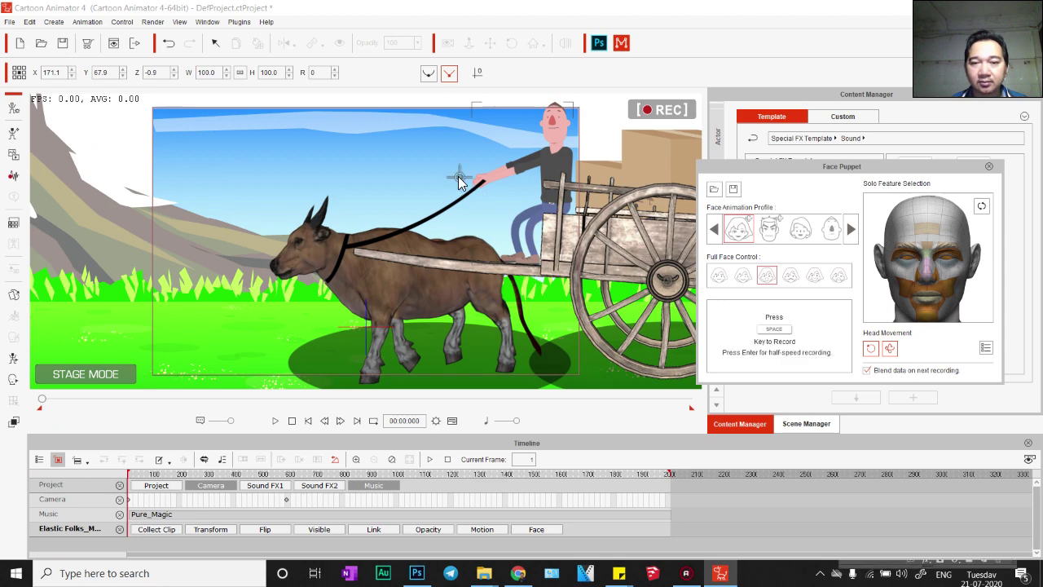
key(space)
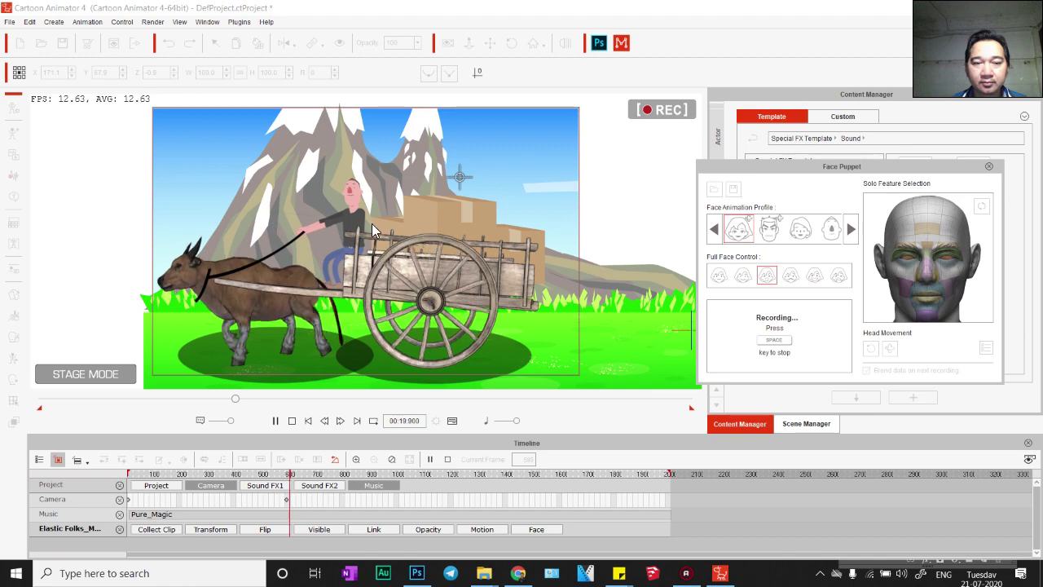
key(space)
click(988, 167)
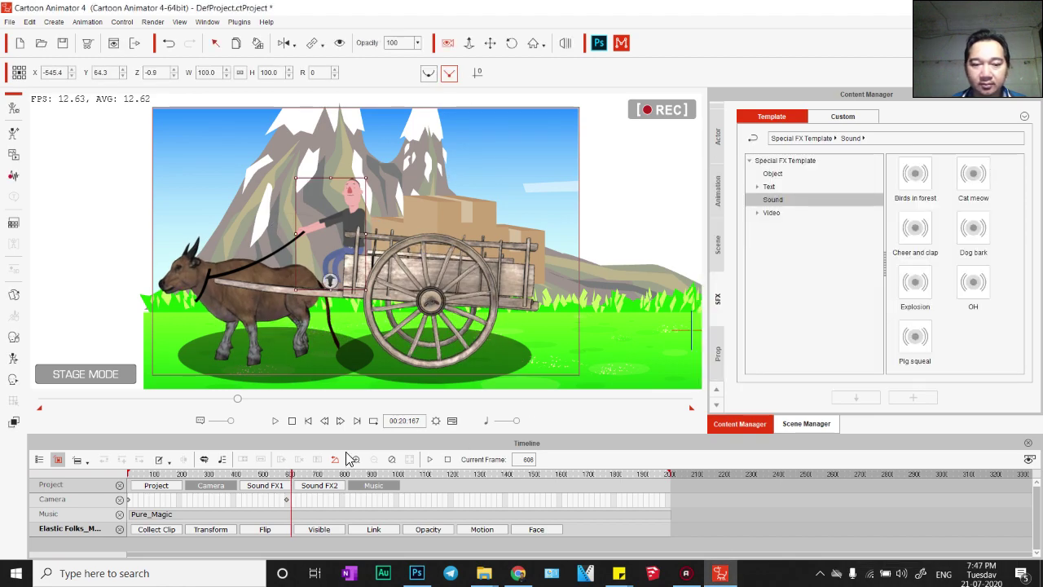